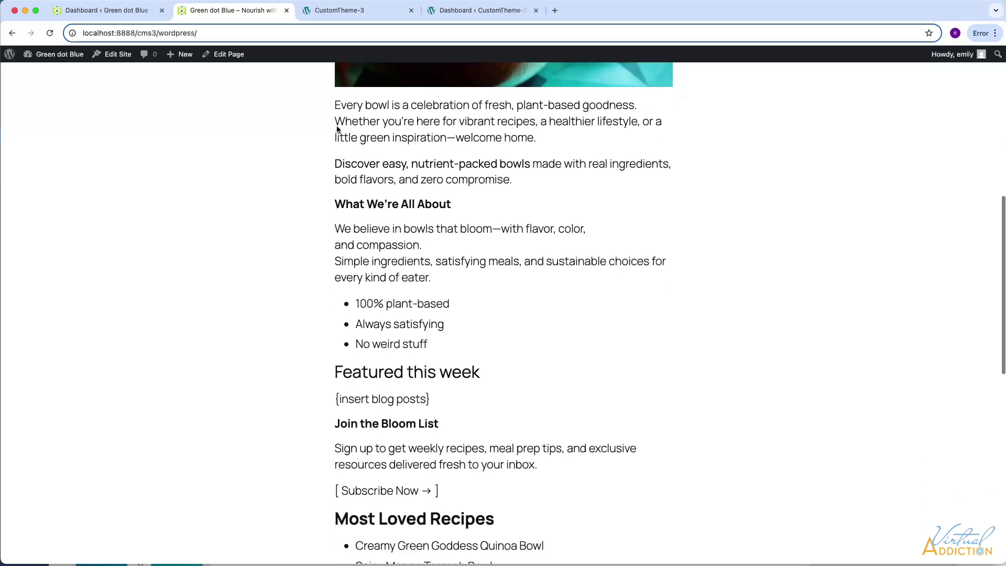
# Step: Open the Green dot Blue site's Recipes page and look through the listed recipe posts
pyautogui.click(398, 545)
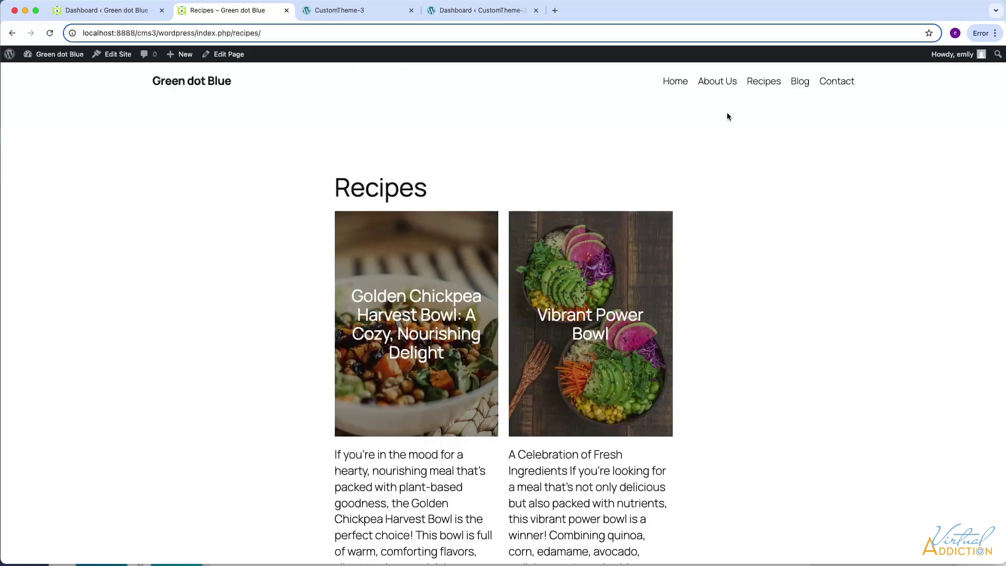
pyautogui.scroll(-3, 758, 194)
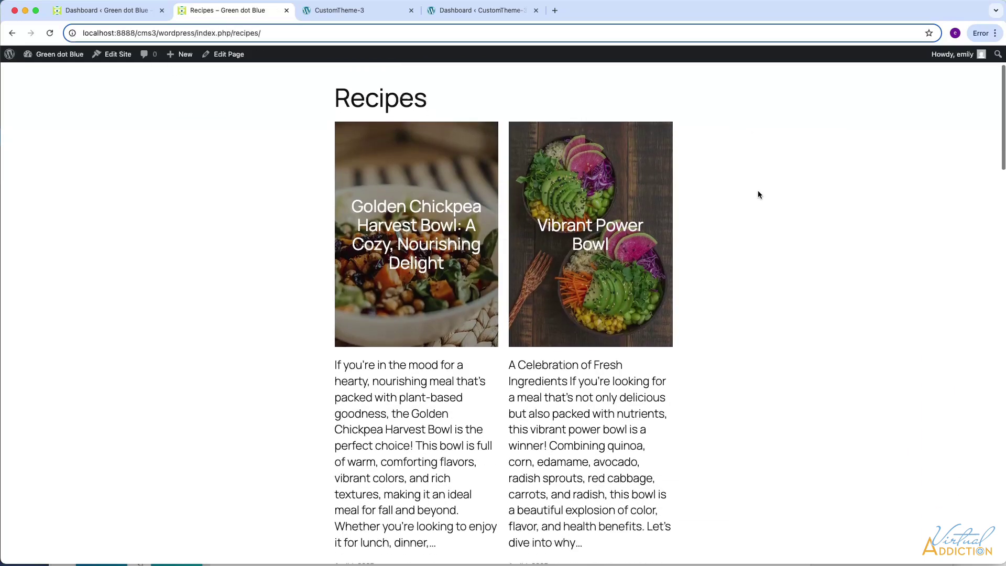
pyautogui.scroll(-3, 758, 194)
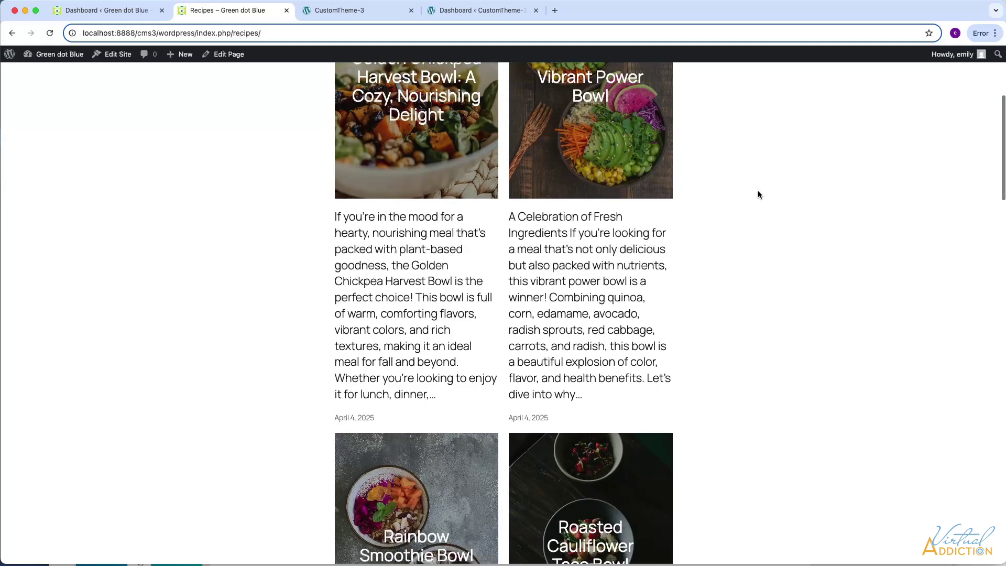
pyautogui.scroll(-2, 758, 194)
pyautogui.scroll(-2, 758, 195)
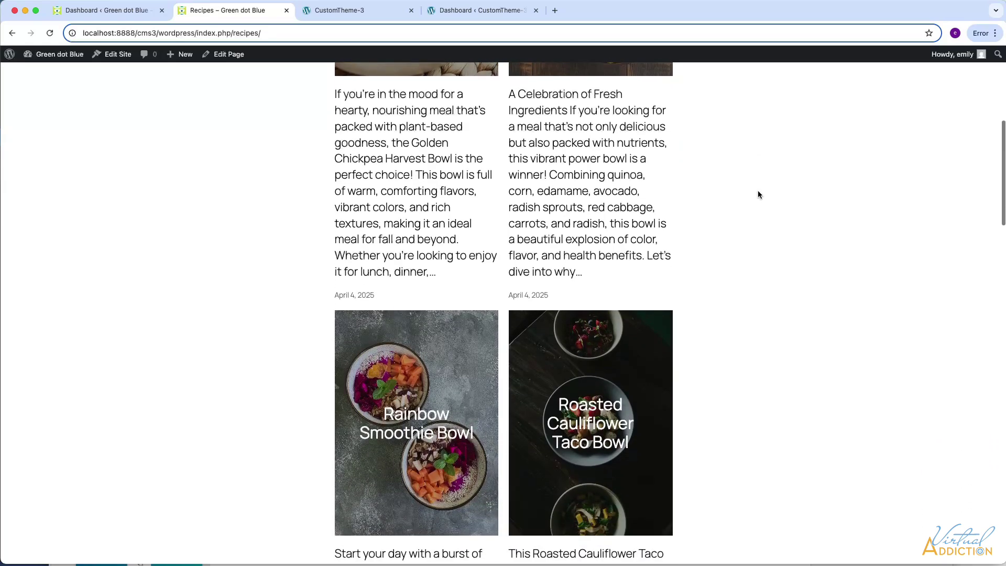
pyautogui.scroll(5, 758, 194)
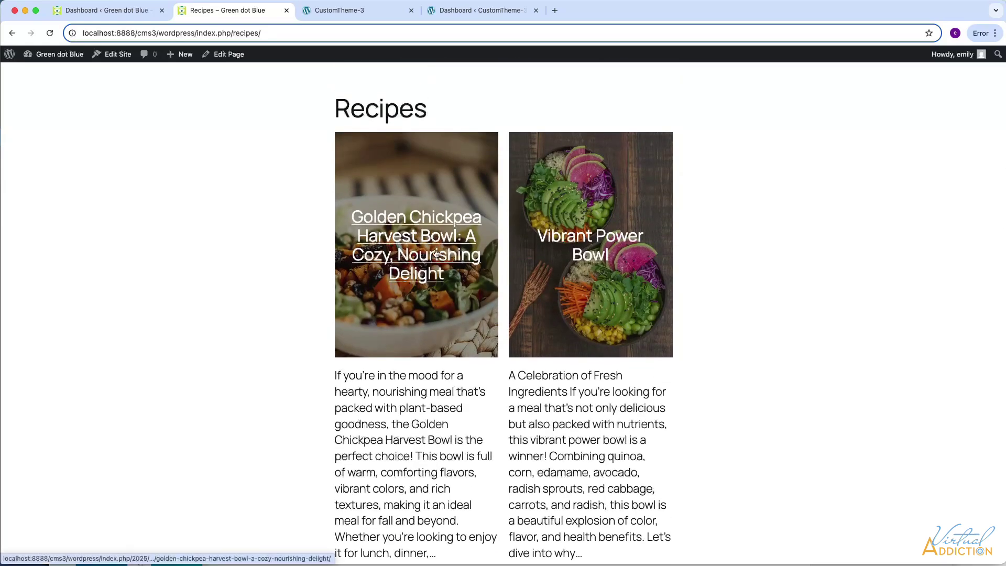
# Step: Open the Golden Chickpea Harvest Bowl post, look through its content and return to the site's home page
pyautogui.click(435, 253)
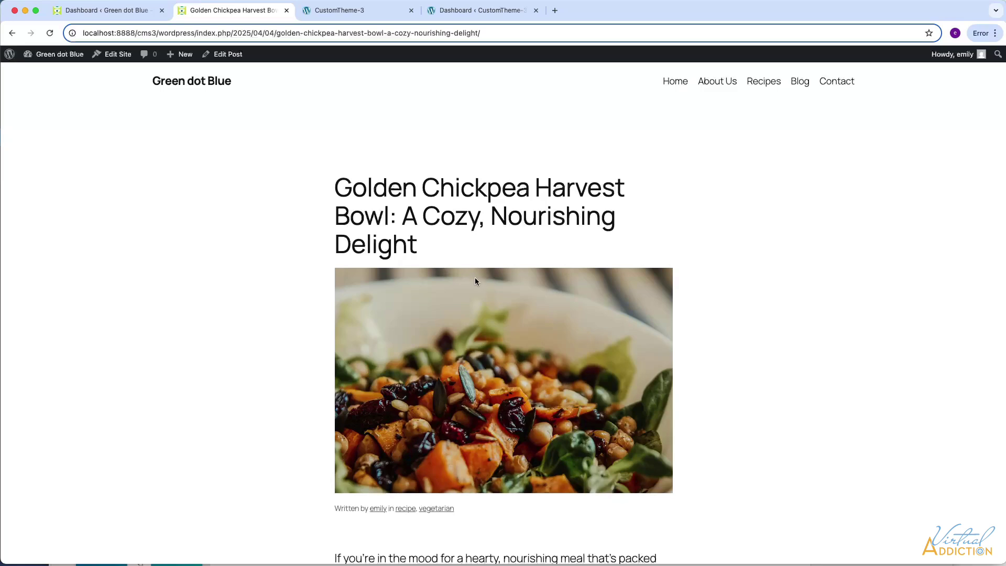
pyautogui.scroll(-8, 475, 278)
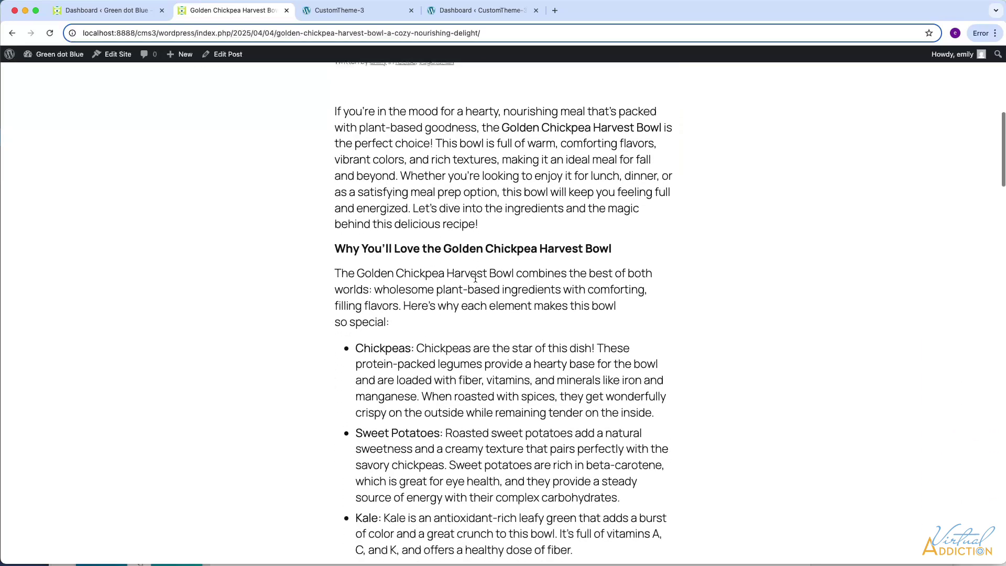
pyautogui.scroll(7, 476, 279)
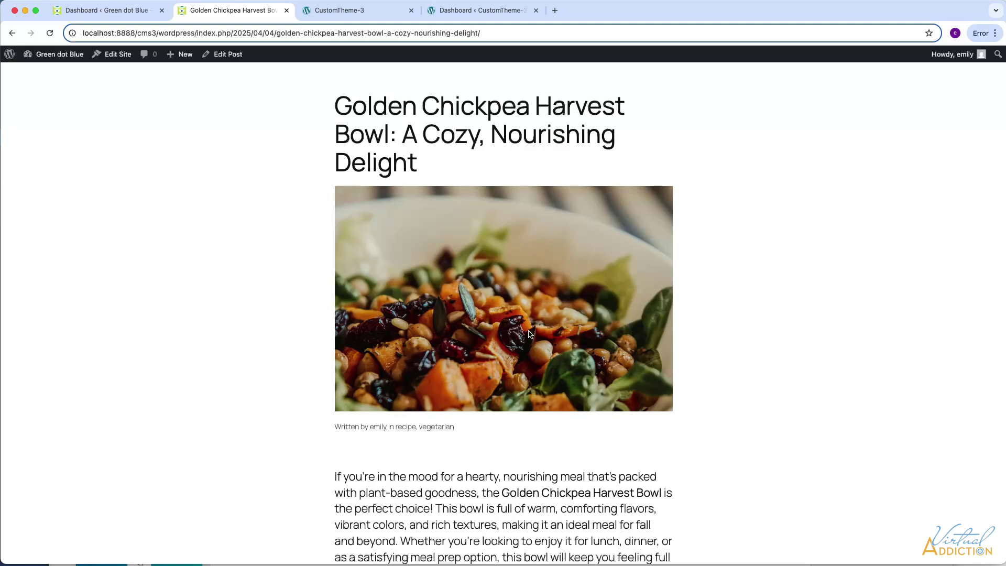
pyautogui.press('super+bracketleft')
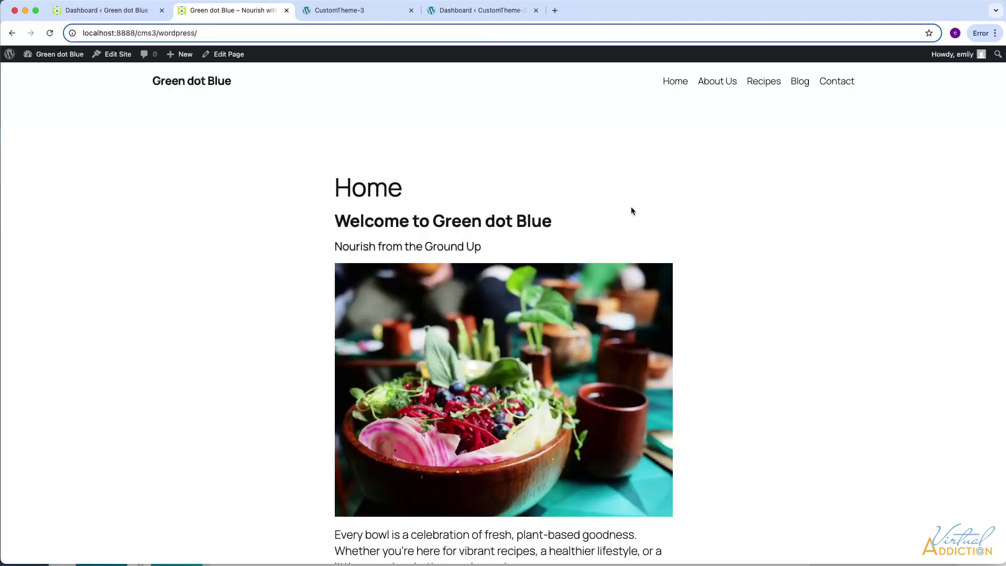
# Step: Switch to the CustomTheme-3 site, check its Sample Page and return to its front page
pyautogui.click(395, 11)
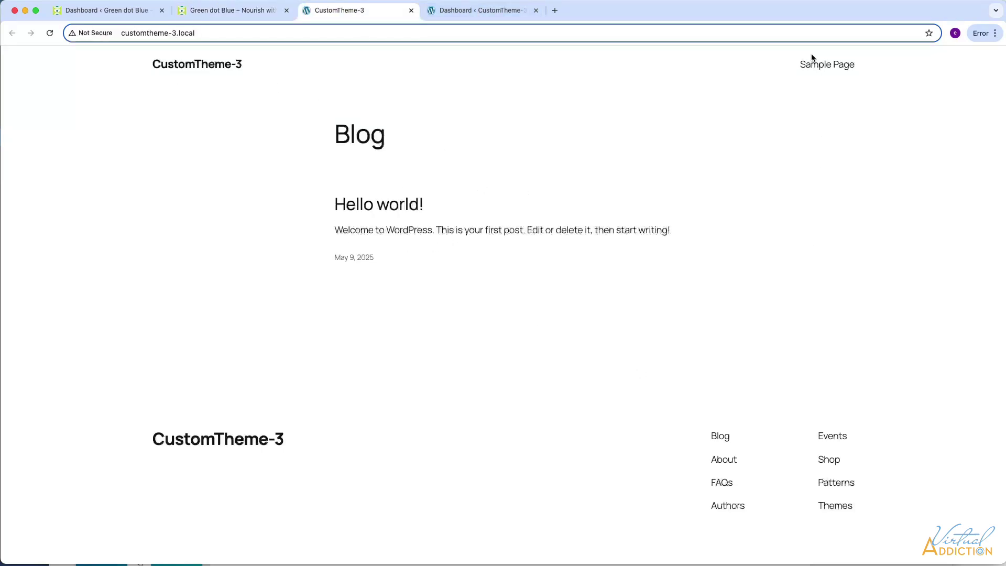
pyautogui.click(813, 70)
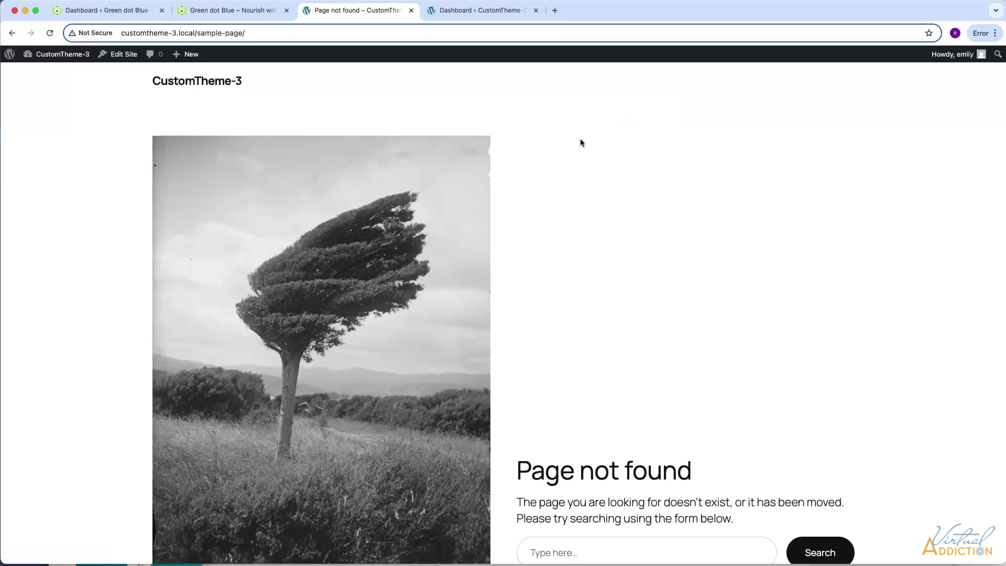
pyautogui.click(210, 82)
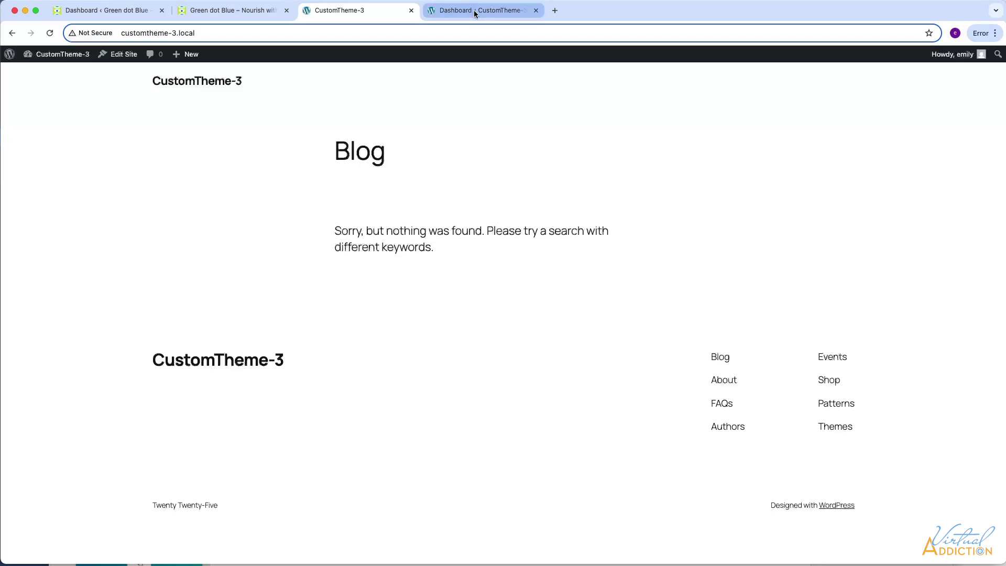
# Step: Place the CustomTheme-3 dashboard ahead of its front-end tab and check the site's lists of posts and pages
pyautogui.moveTo(475, 5); pyautogui.dragTo(346, 9)
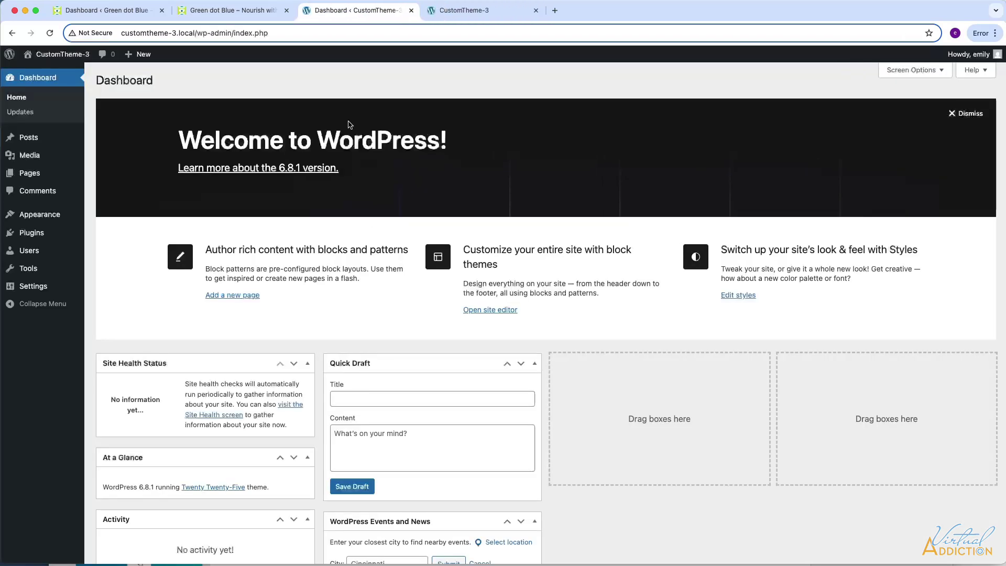
pyautogui.click(29, 137)
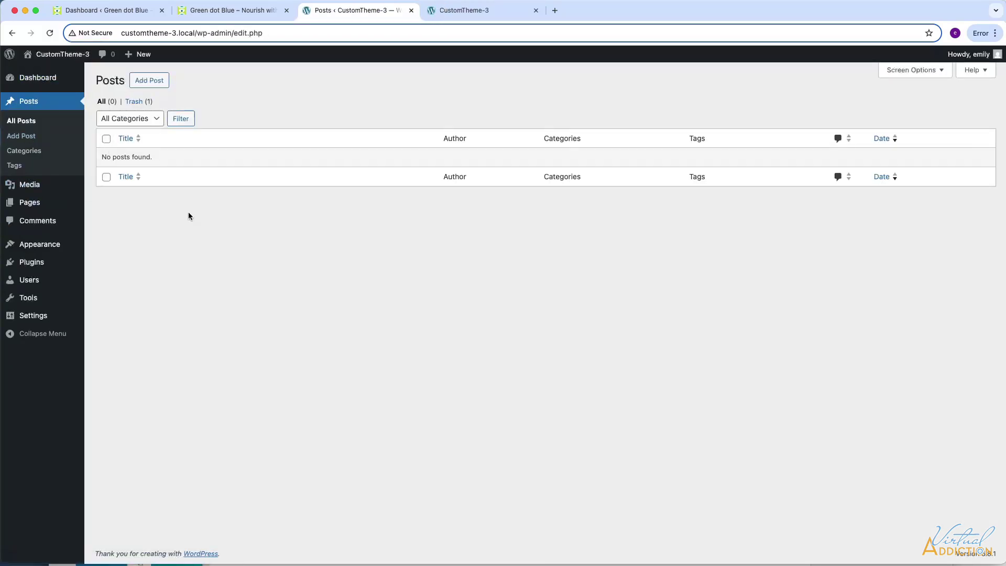
pyautogui.click(36, 205)
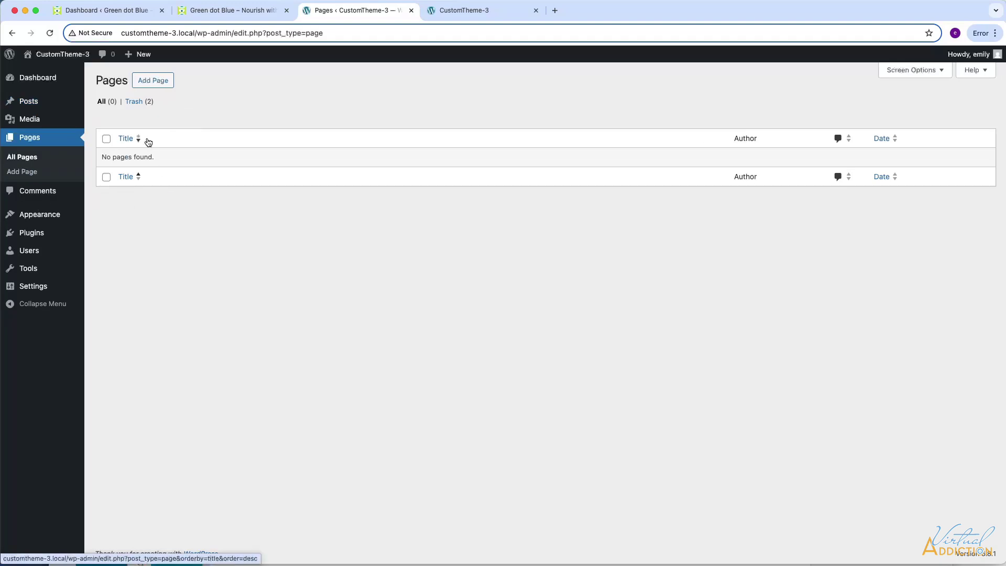
# Step: Reload the CustomTheme-3 front page and review the site's user accounts in its dashboard
pyautogui.click(505, 13)
pyautogui.click(49, 33)
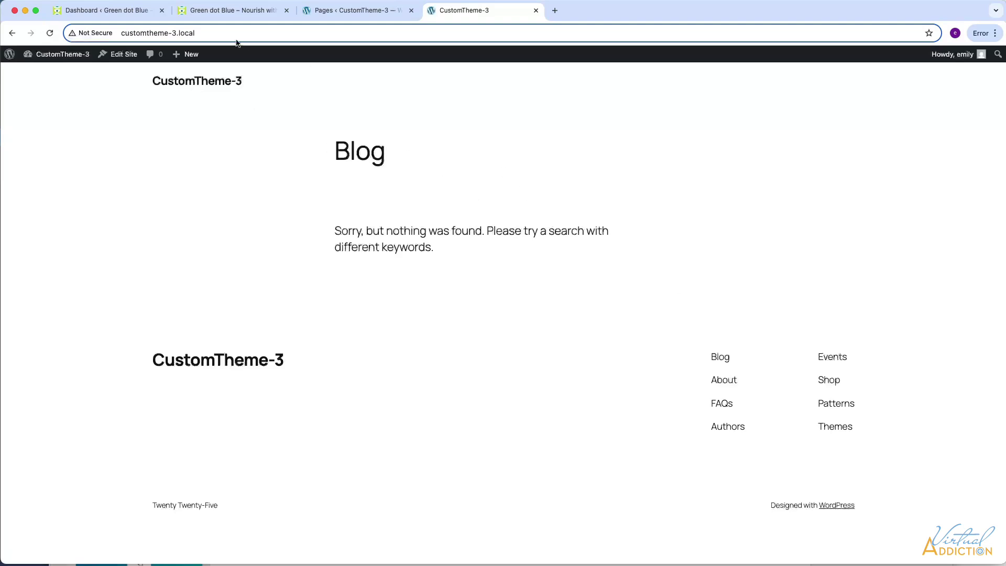
pyautogui.click(332, 11)
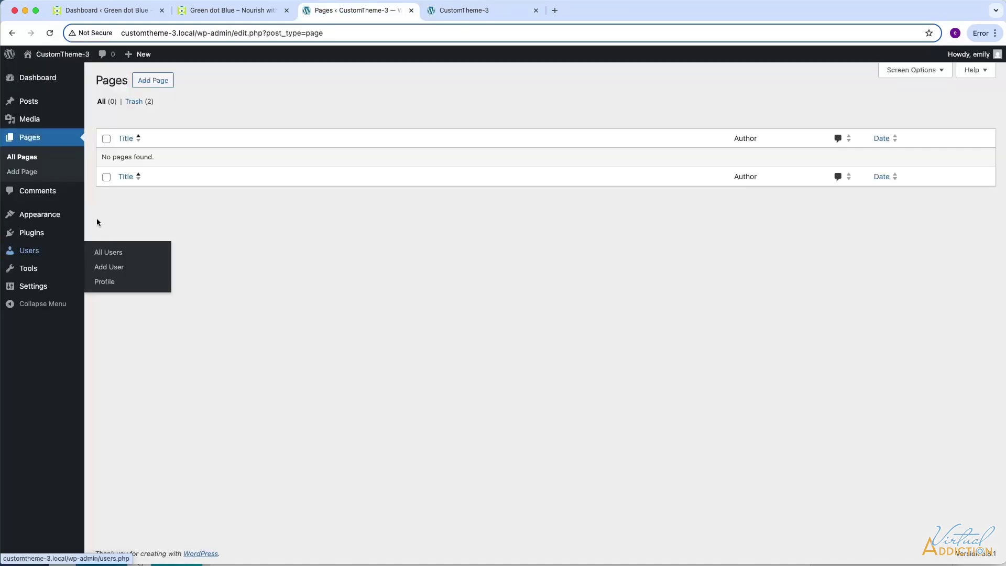
pyautogui.click(34, 252)
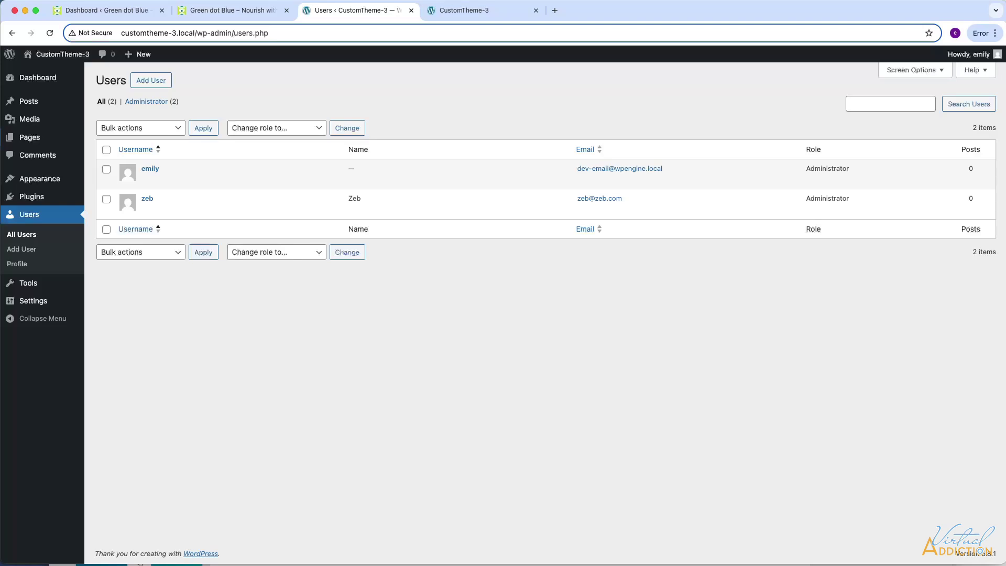
# Step: Export all content from the Green dot Blue site and download the export file
pyautogui.click(104, 10)
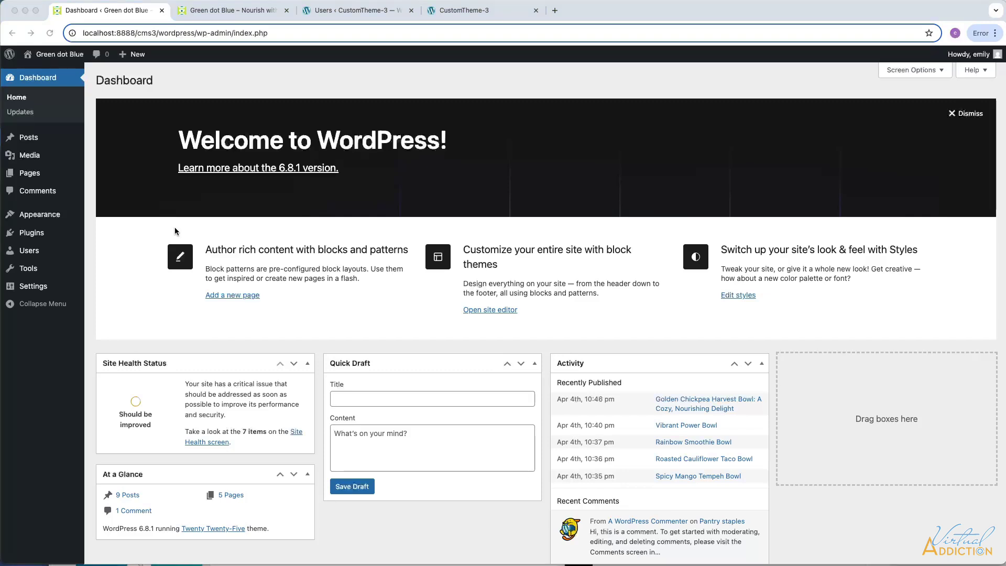
pyautogui.moveTo(31, 270)
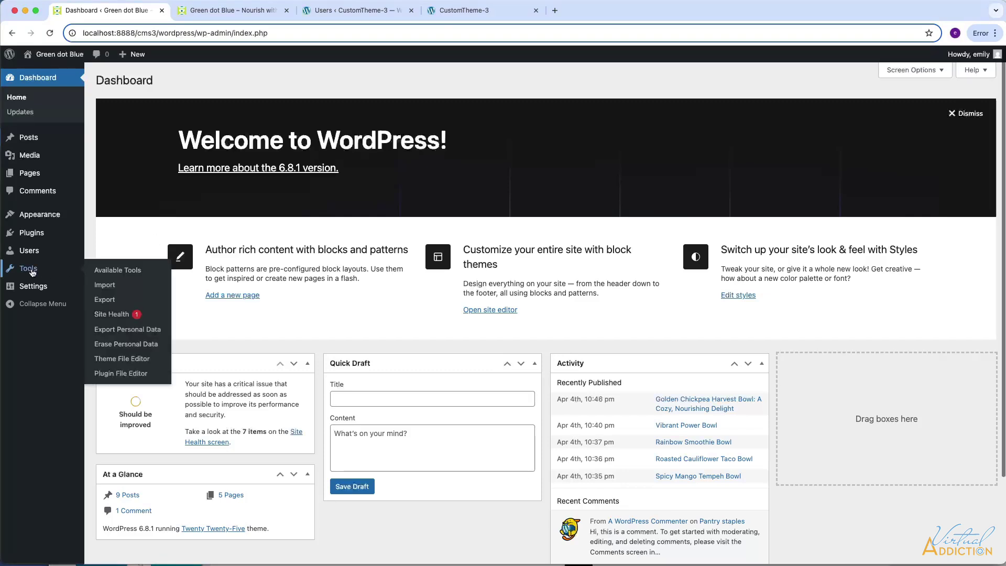
pyautogui.click(105, 300)
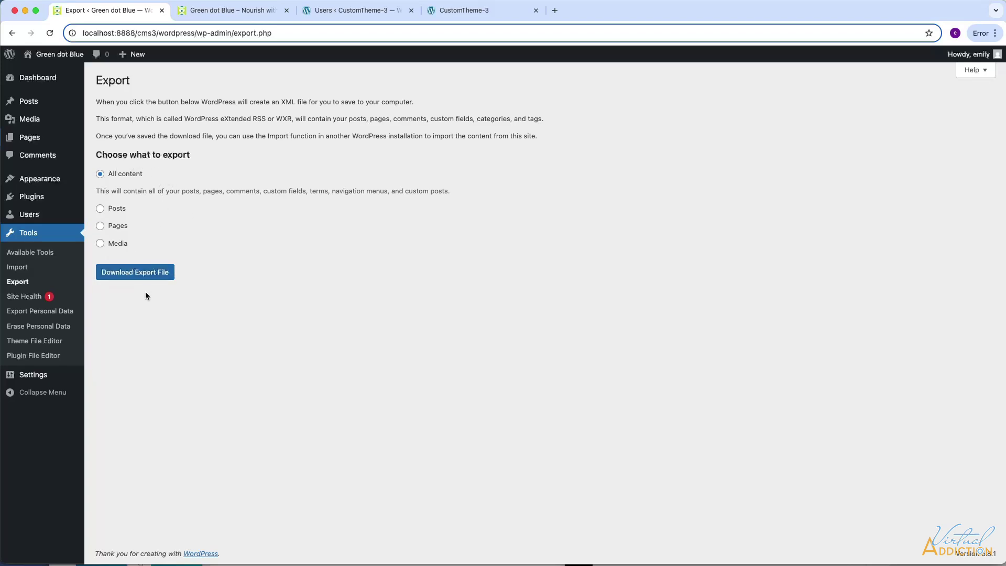
pyautogui.click(137, 276)
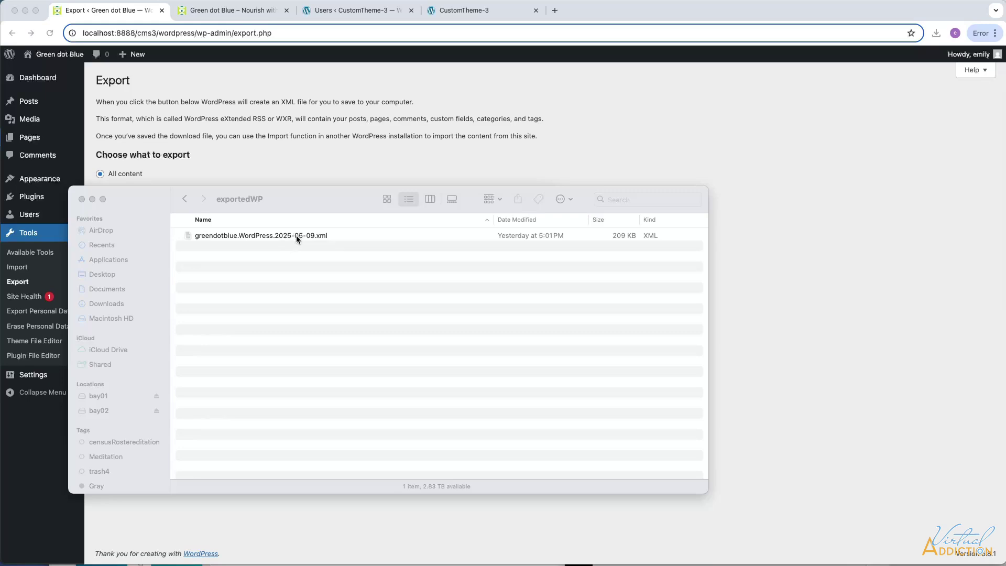
# Step: Open greendotblue.WordPress.2025-05-09.xml in the browser and examine its import instructions, author, category and image attachment entries
pyautogui.moveTo(296, 236); pyautogui.dragTo(938, 18)
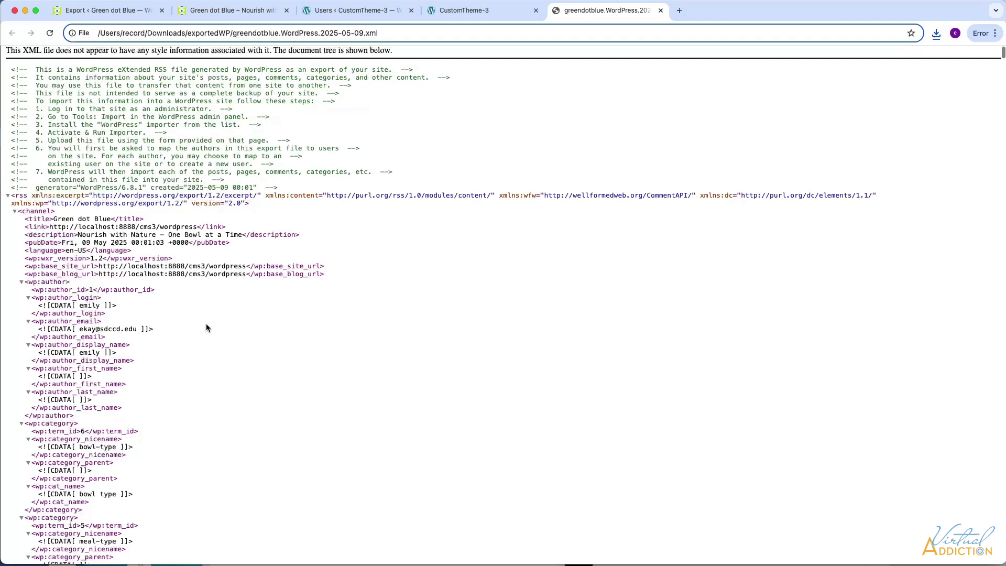
pyautogui.scroll(-1, 206, 325)
pyautogui.scroll(-5, 206, 328)
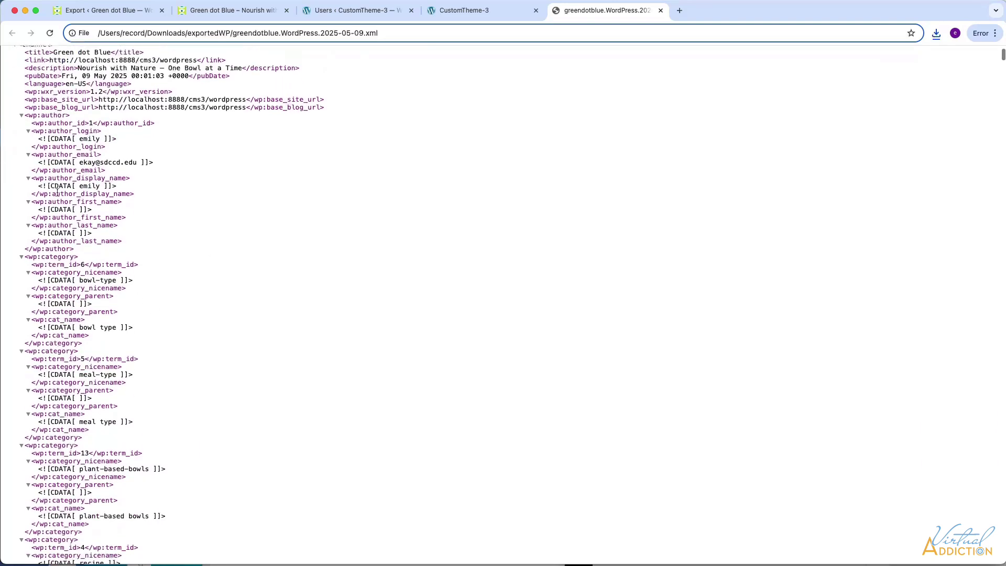
pyautogui.scroll(5, 138, 271)
pyautogui.scroll(1, 139, 275)
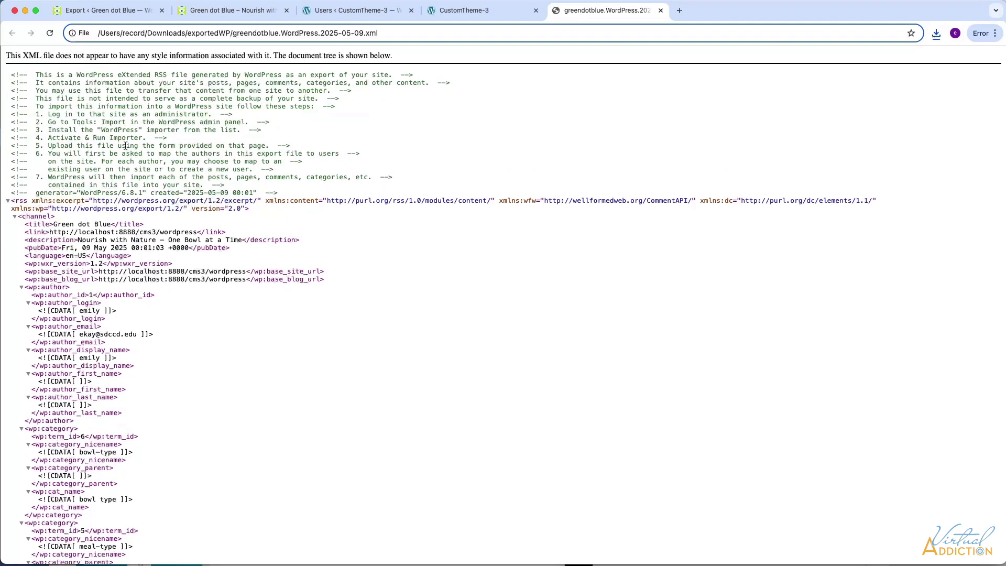
pyautogui.scroll(-5, 196, 299)
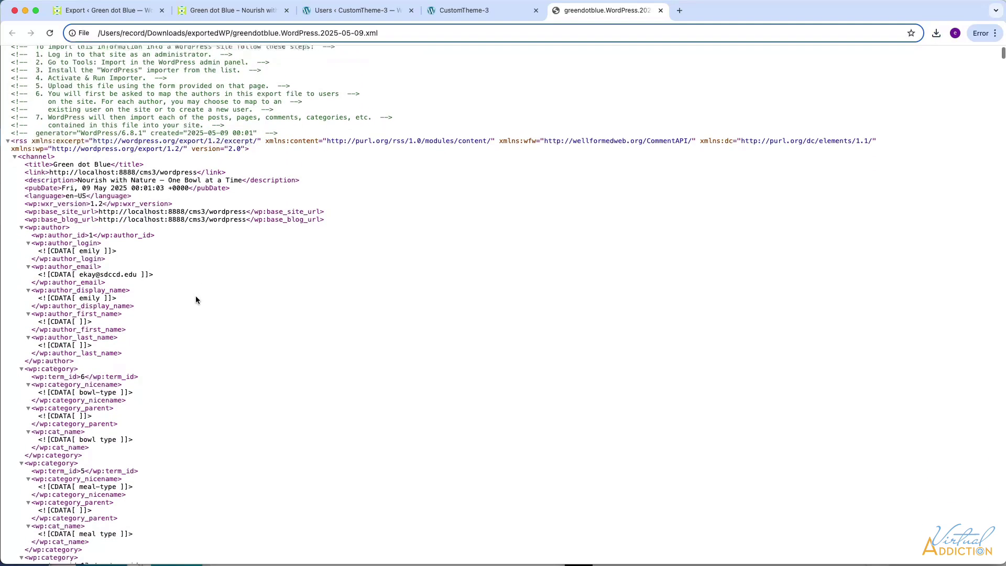
pyautogui.scroll(-12, 240, 329)
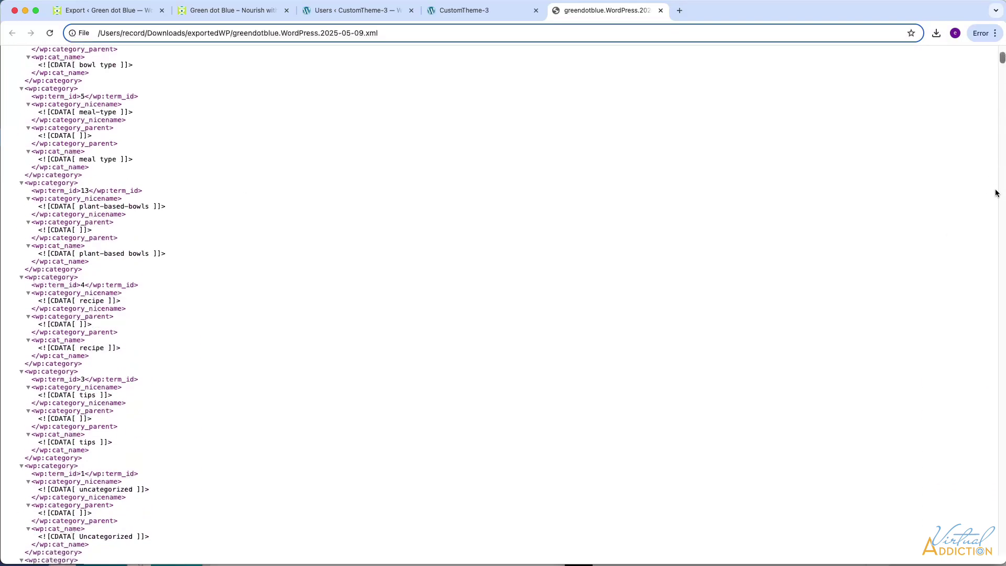
pyautogui.moveTo(1003, 60); pyautogui.dragTo(1003, 248)
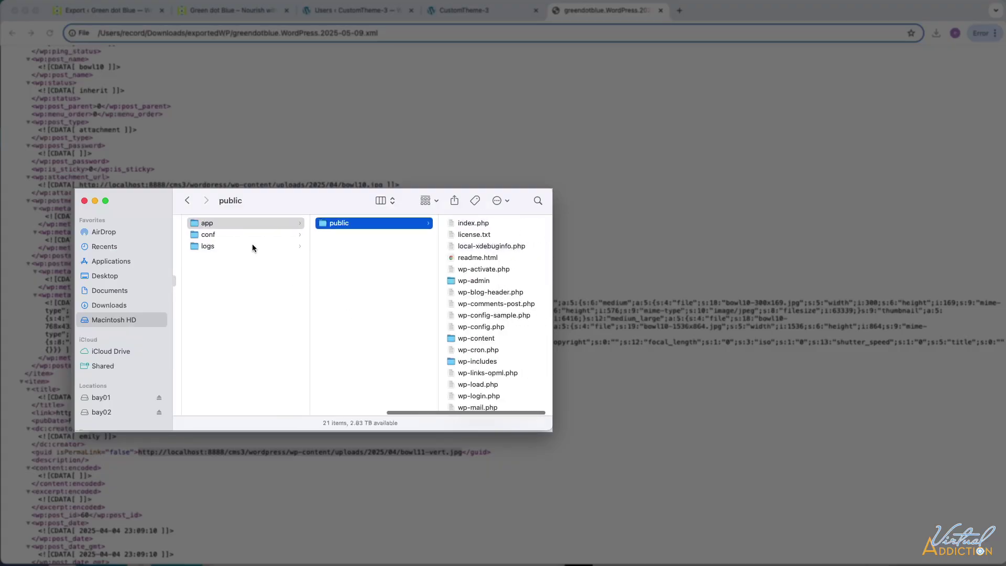
# Step: In Finder, browse the new site's public folder down to wp-content/uploads/2025/05
pyautogui.click(477, 340)
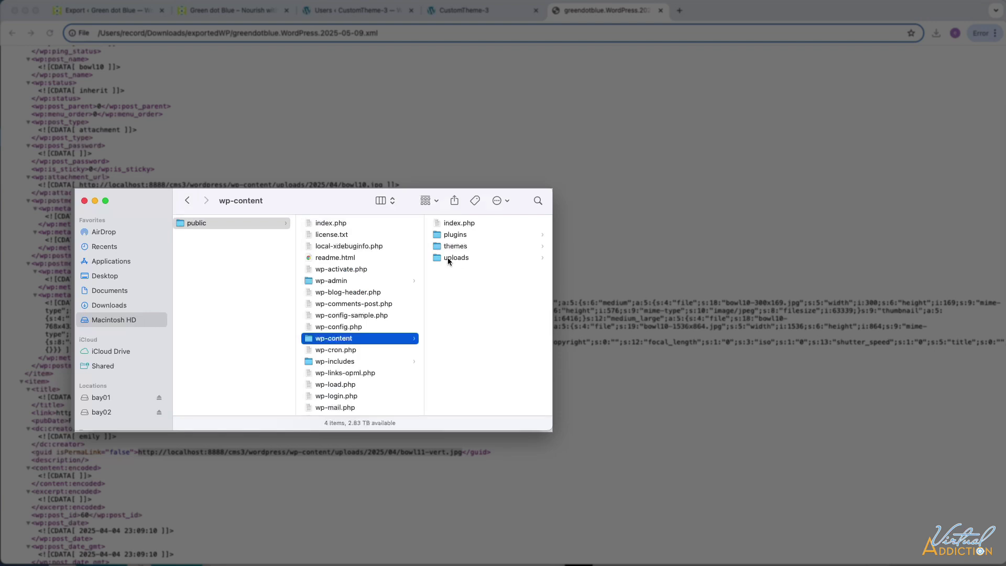
pyautogui.click(454, 259)
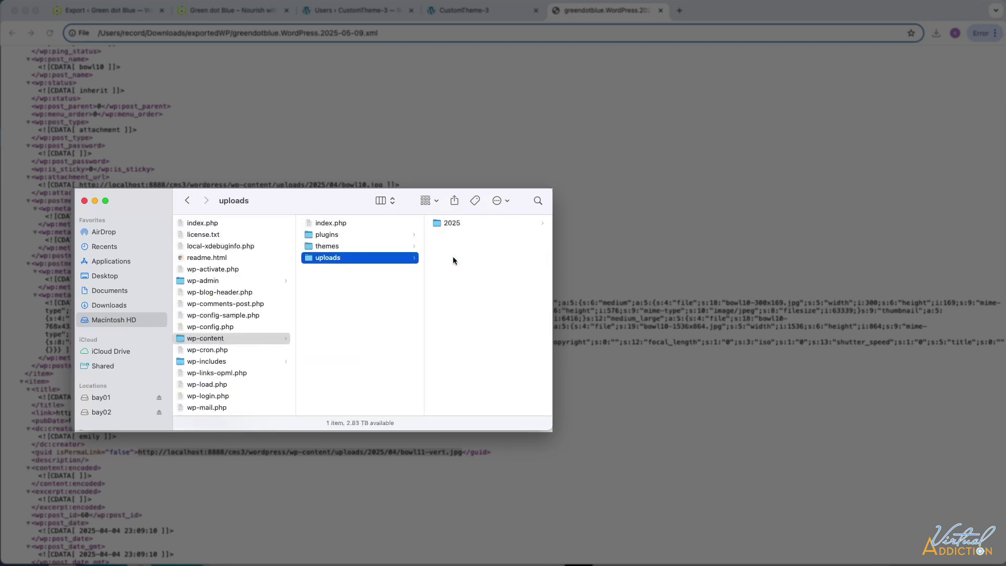
pyautogui.click(449, 223)
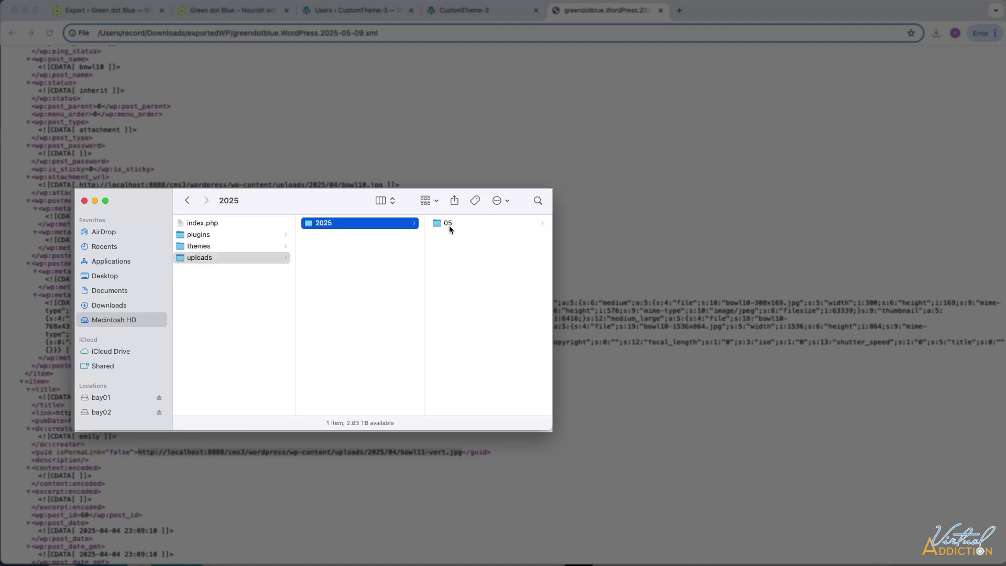
pyautogui.click(448, 224)
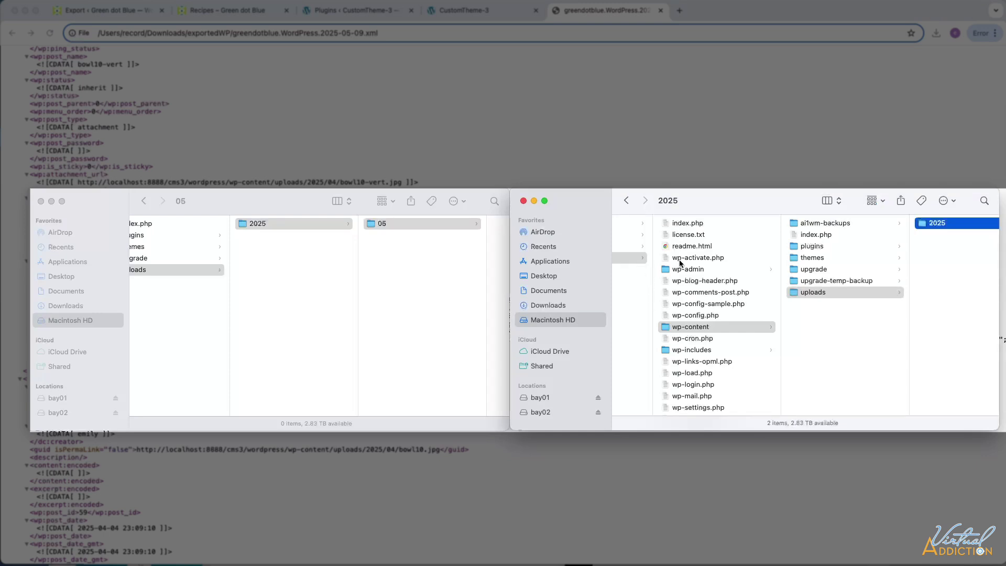
# Step: Bring up the Green dot Blue Recipes page and view the images in that site's uploads/2025/04 folder
pyautogui.click(229, 12)
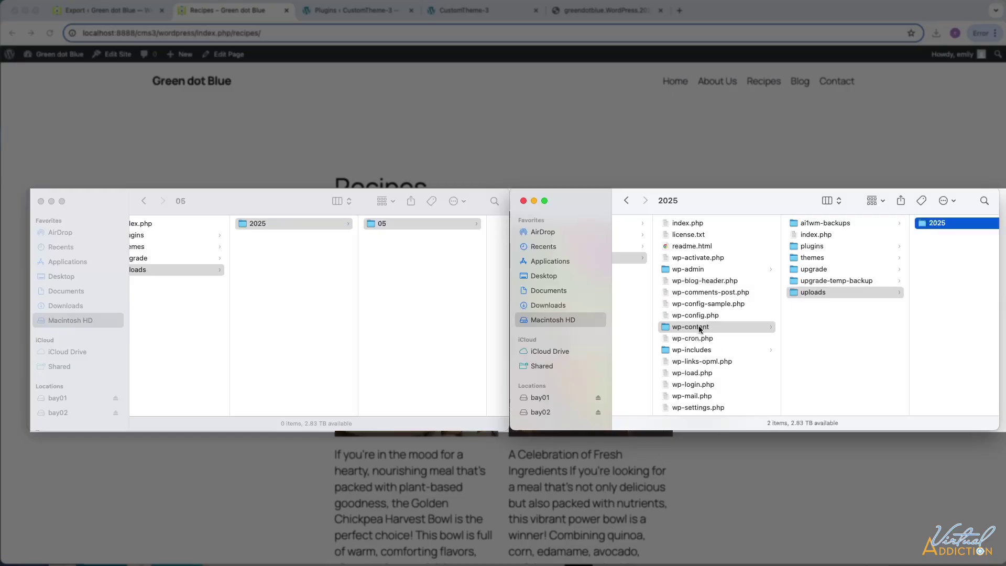
pyautogui.click(946, 223)
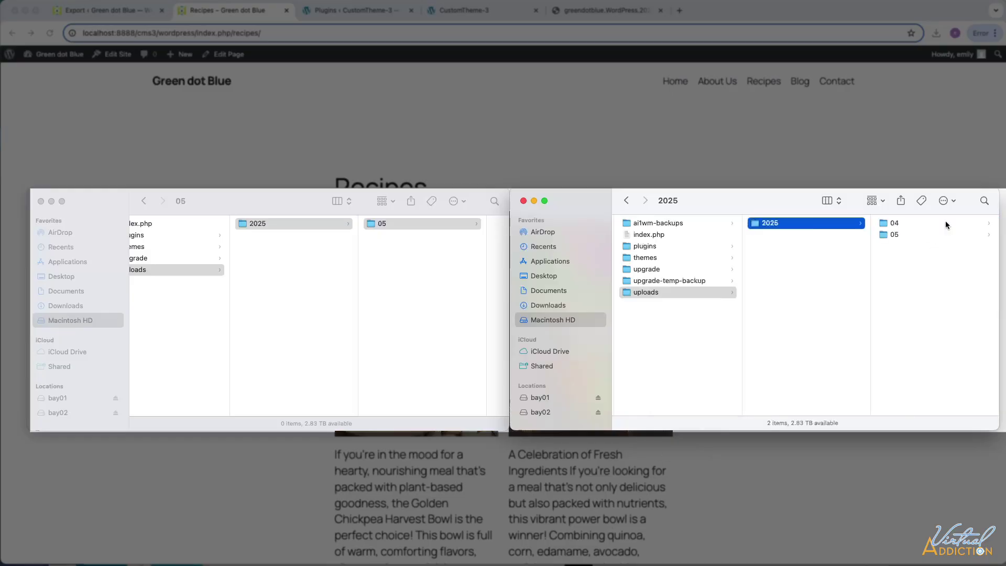
pyautogui.click(896, 223)
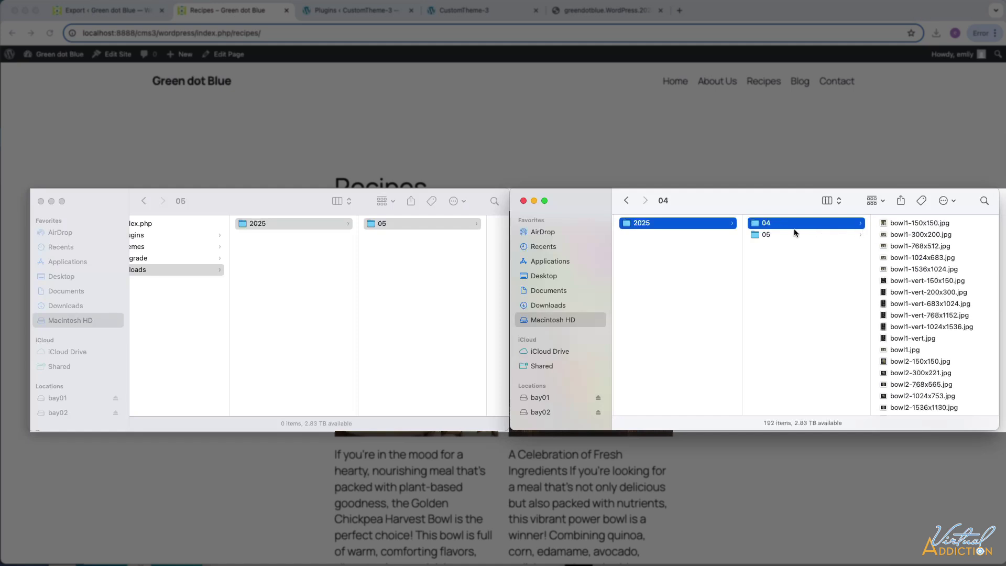
# Step: Examine the Green dot Blue uploads/2025 folders, previewing the generated size variants and originals of the bowl images in folder 04
pyautogui.scroll(-8, 923, 376)
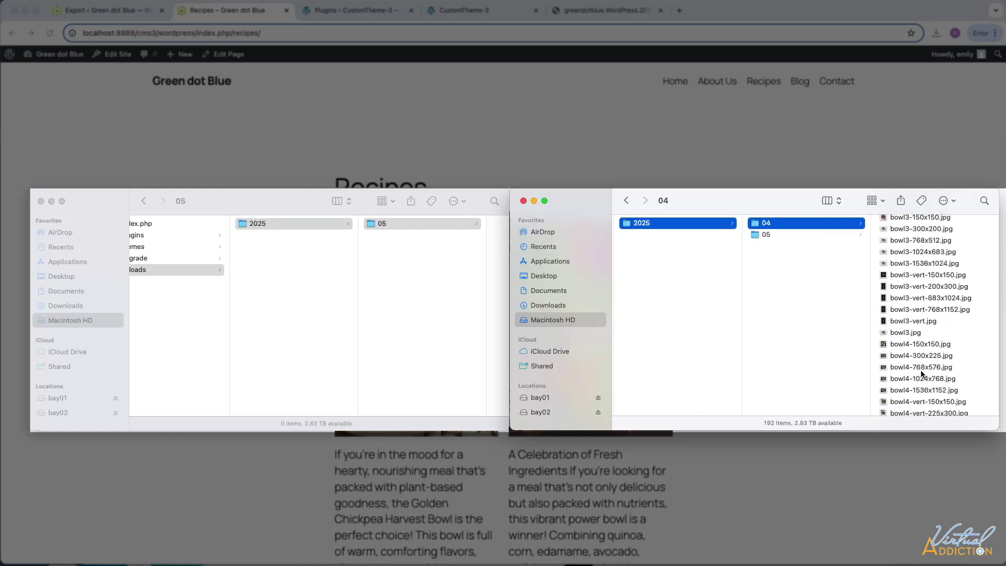
pyautogui.scroll(8, 922, 373)
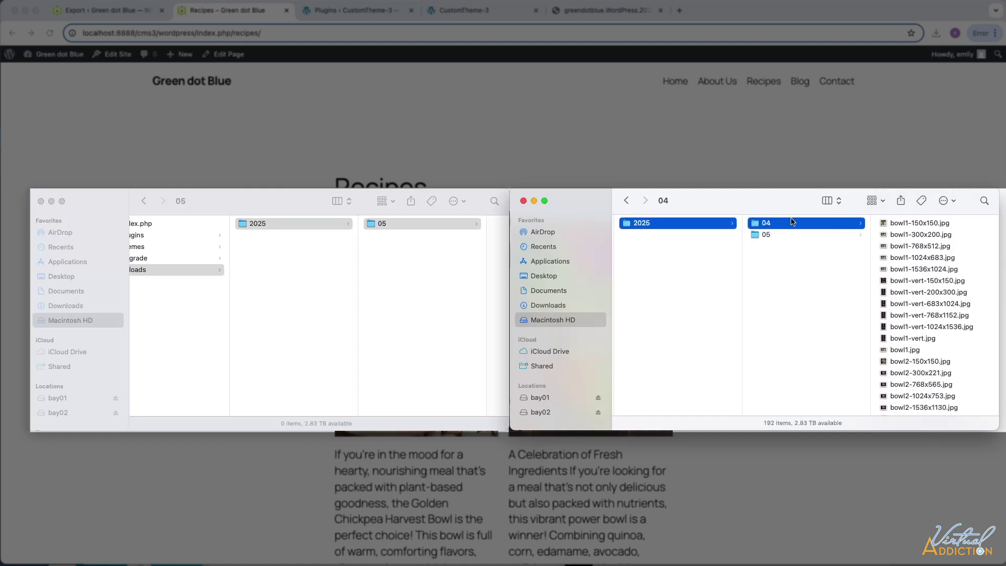
pyautogui.click(782, 234)
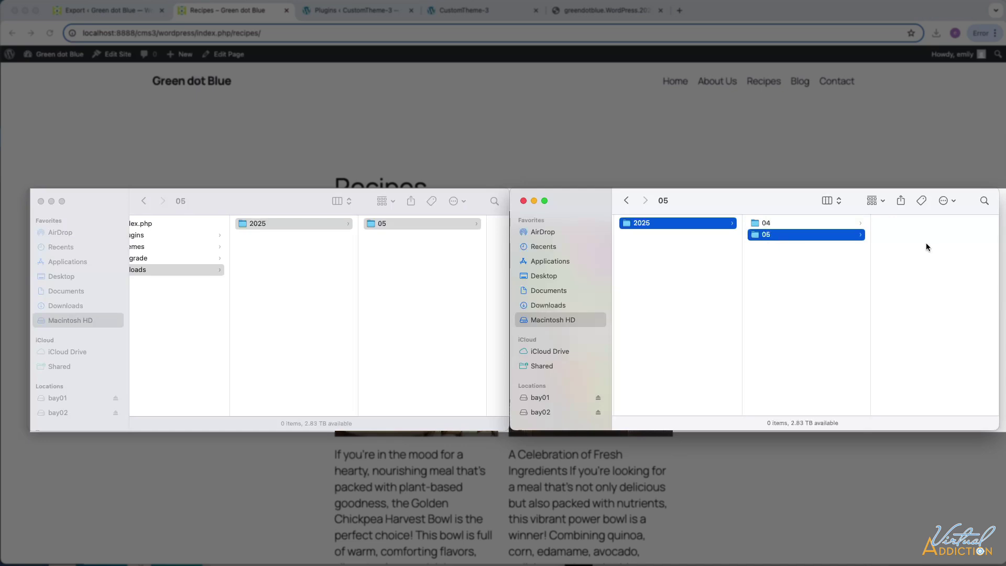
pyautogui.click(797, 226)
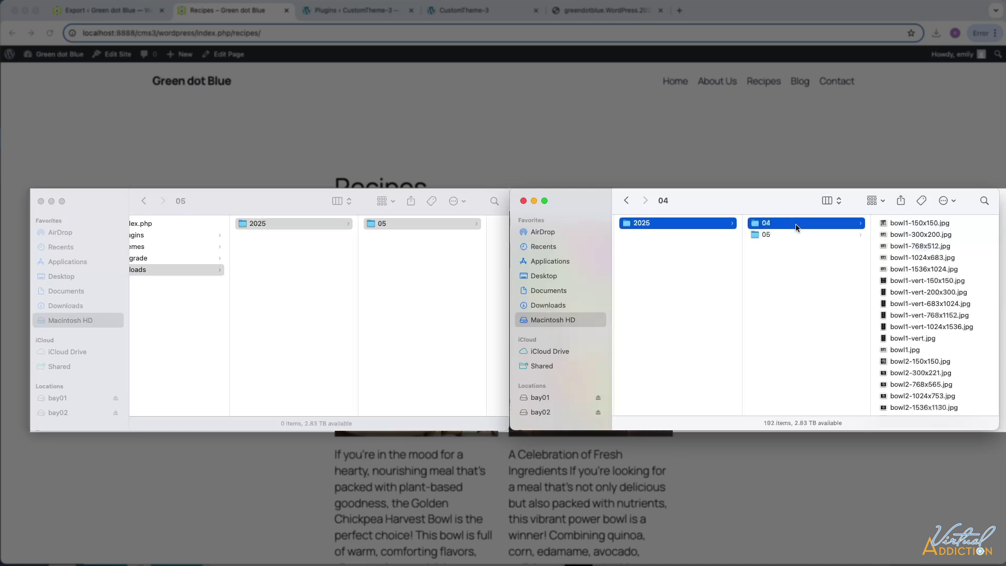
pyautogui.click(922, 272)
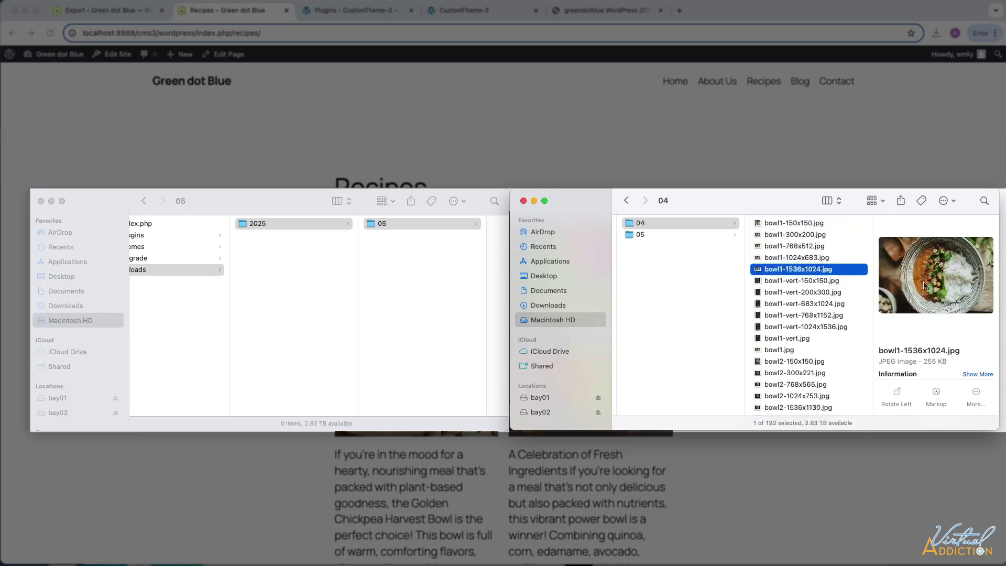
pyautogui.click(781, 315)
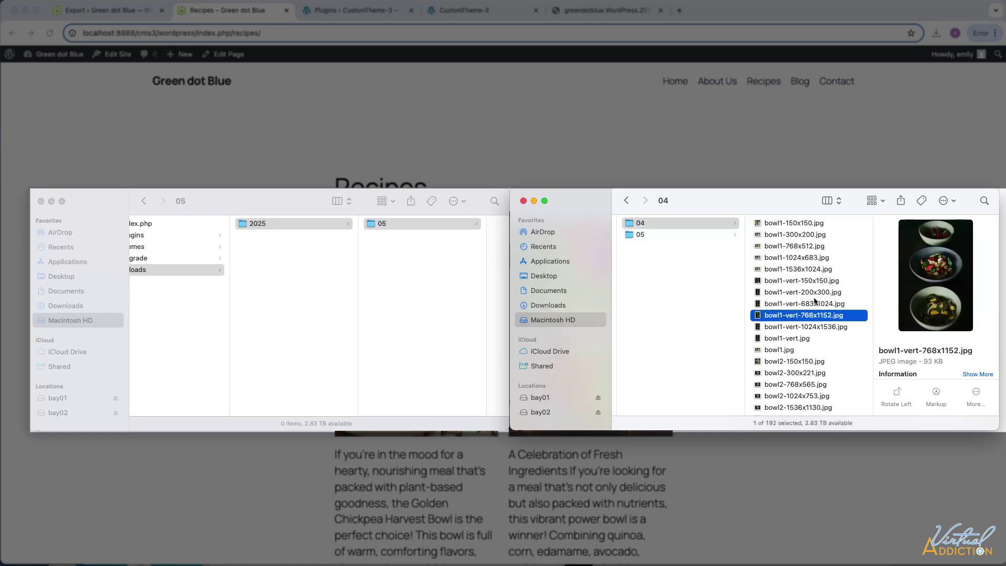
pyautogui.click(786, 352)
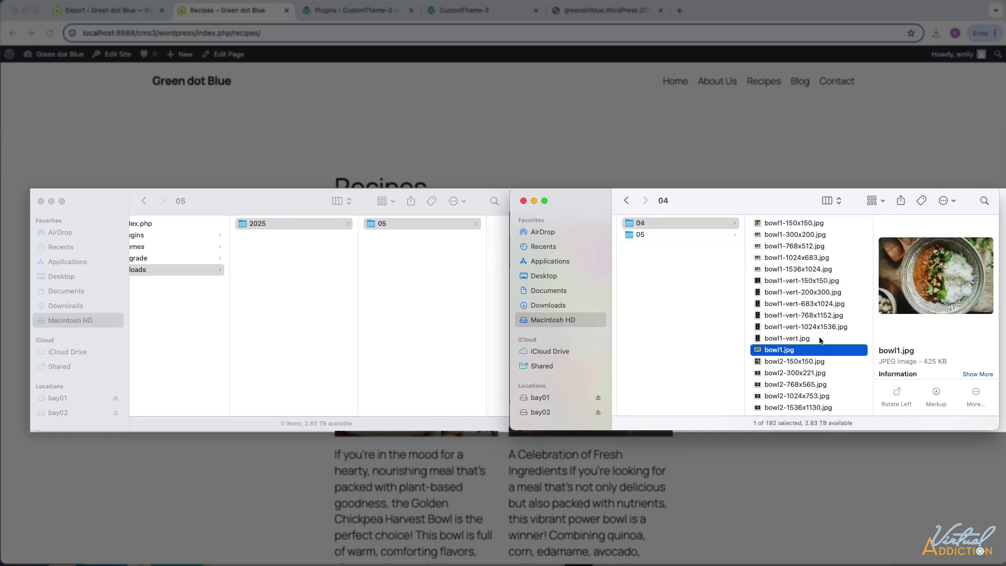
pyautogui.scroll(-3, 821, 341)
pyautogui.scroll(3, 821, 340)
pyautogui.scroll(-5, 790, 362)
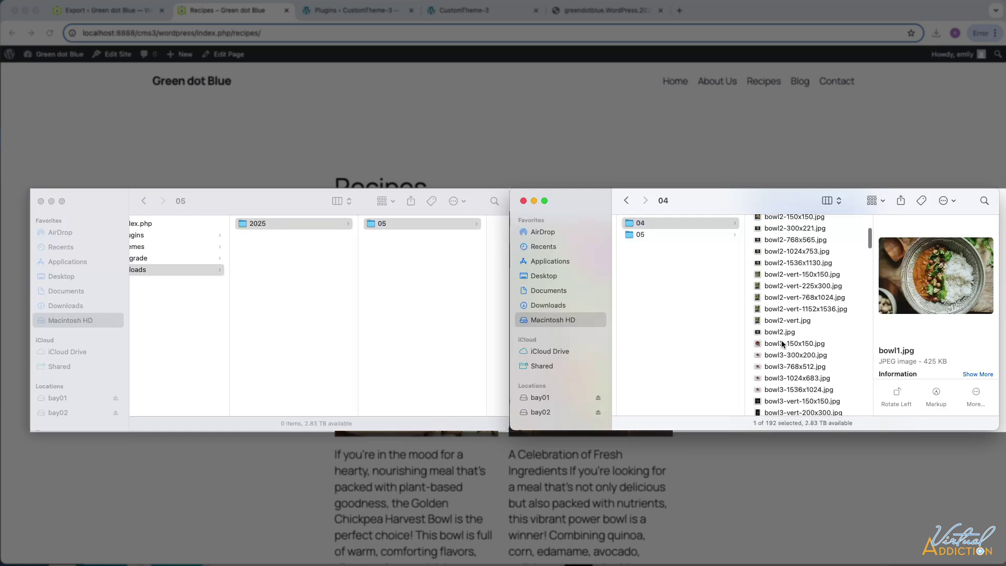
pyautogui.click(783, 344)
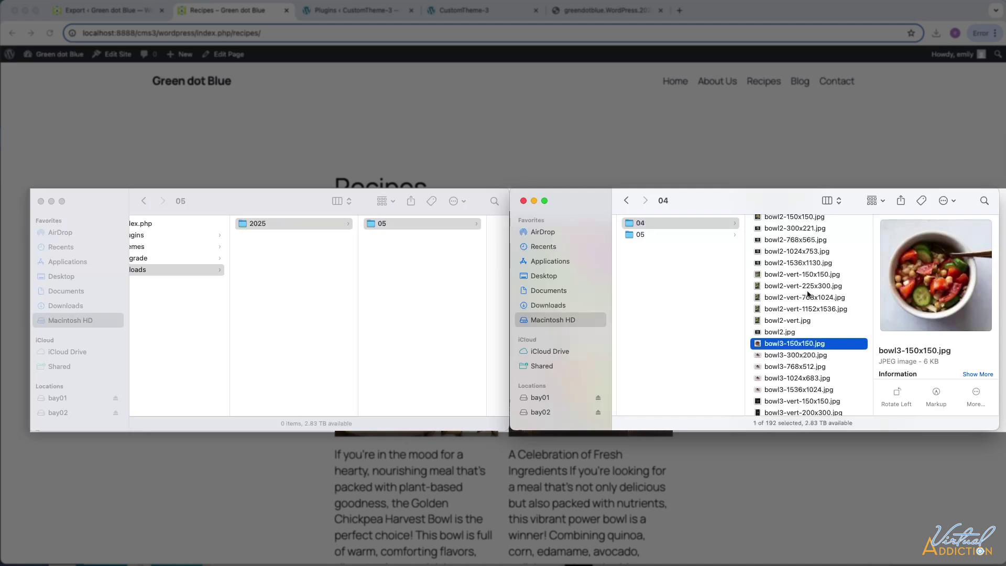
# Step: On the CustomTheme-3 admin site, install the WordPress importer and run it
pyautogui.click(372, 11)
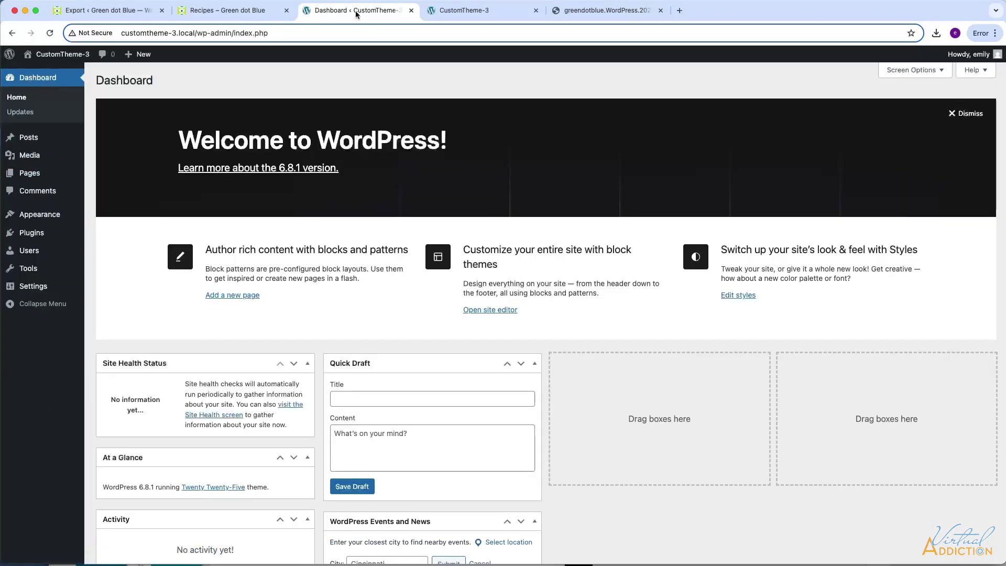
pyautogui.moveTo(23, 139)
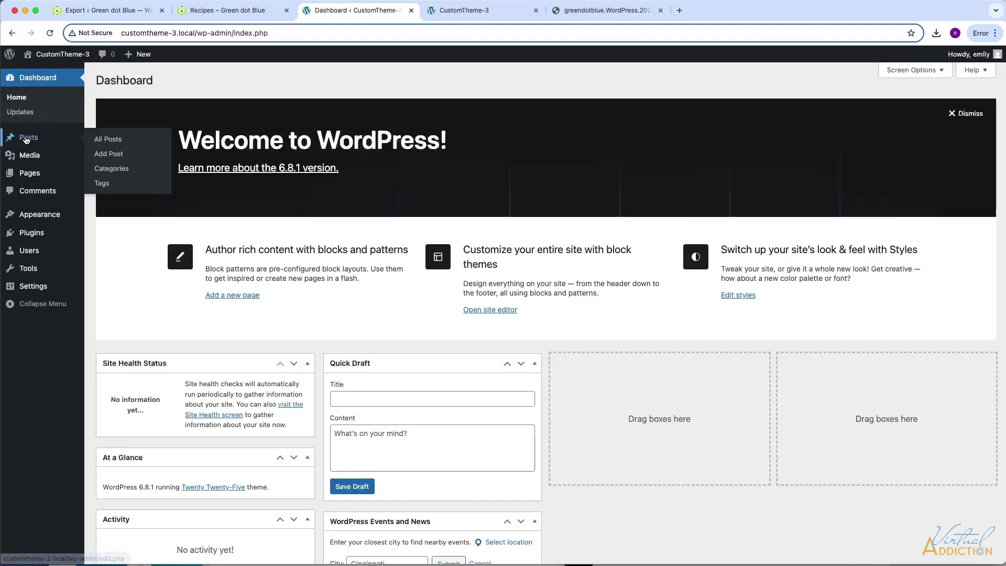
pyautogui.moveTo(33, 270)
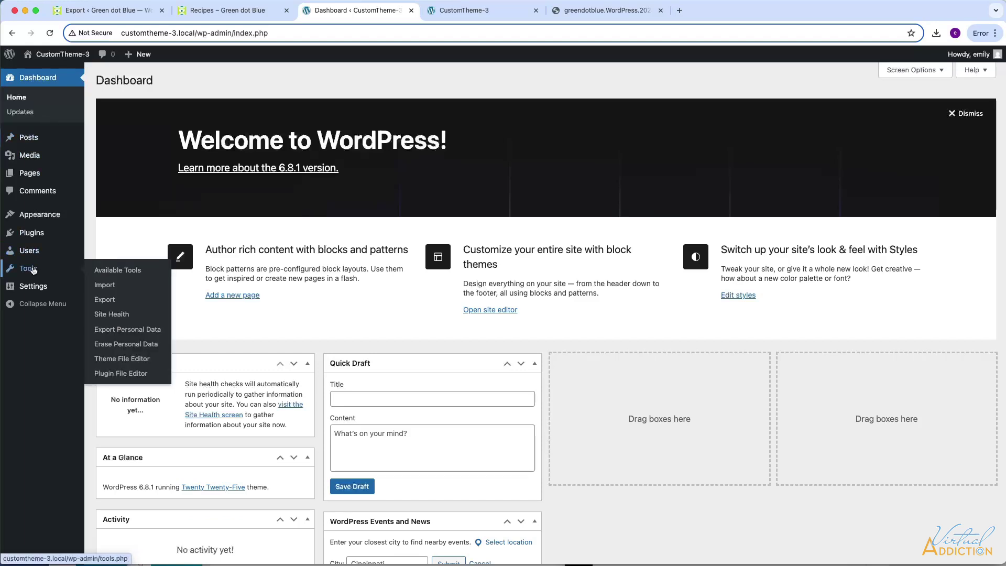
pyautogui.click(109, 290)
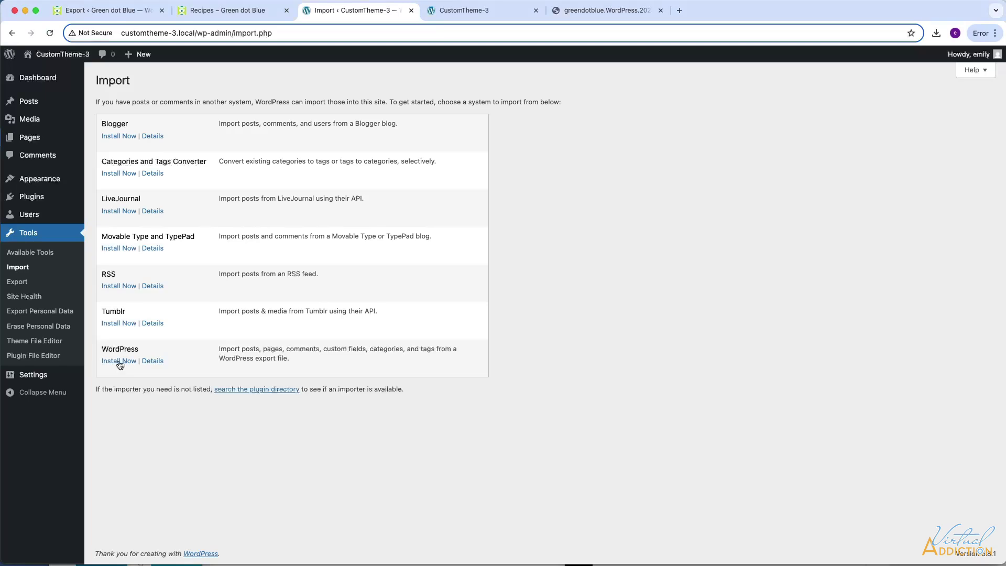
pyautogui.click(119, 361)
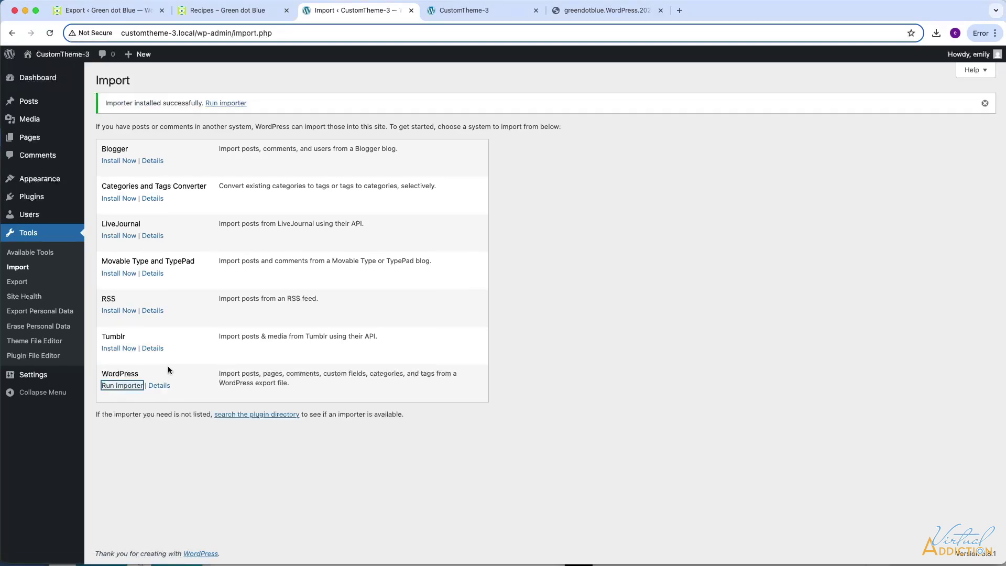
pyautogui.click(228, 104)
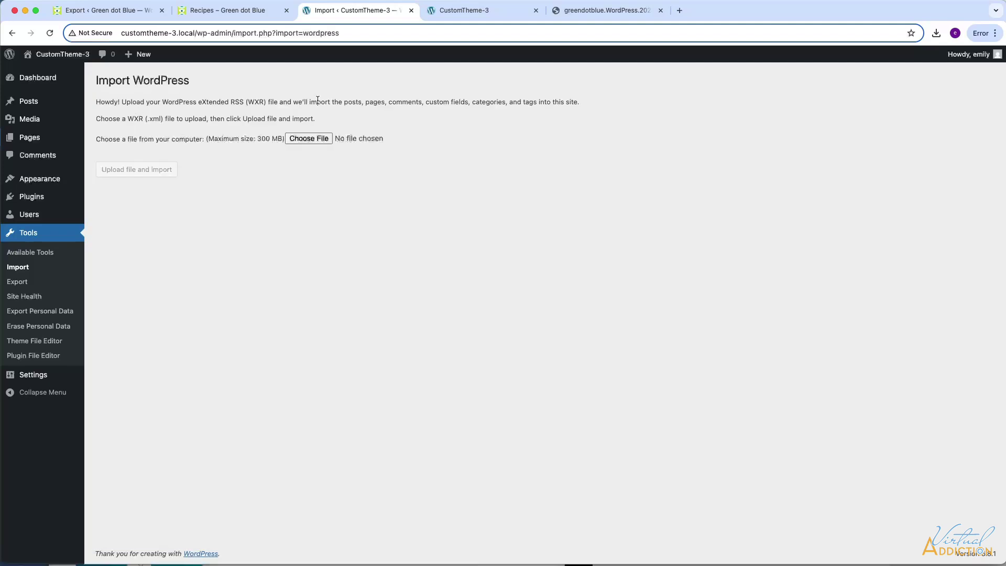
# Step: Upload greendotblue.WordPress.2025-05-09.xml from the exportedWP folder to the WordPress importer
pyautogui.click(301, 140)
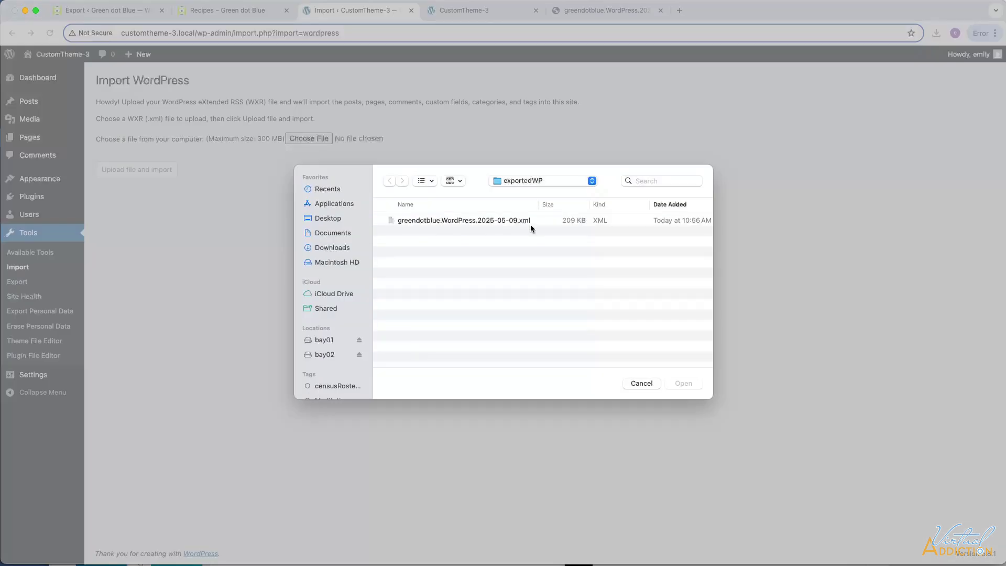
pyautogui.click(495, 222)
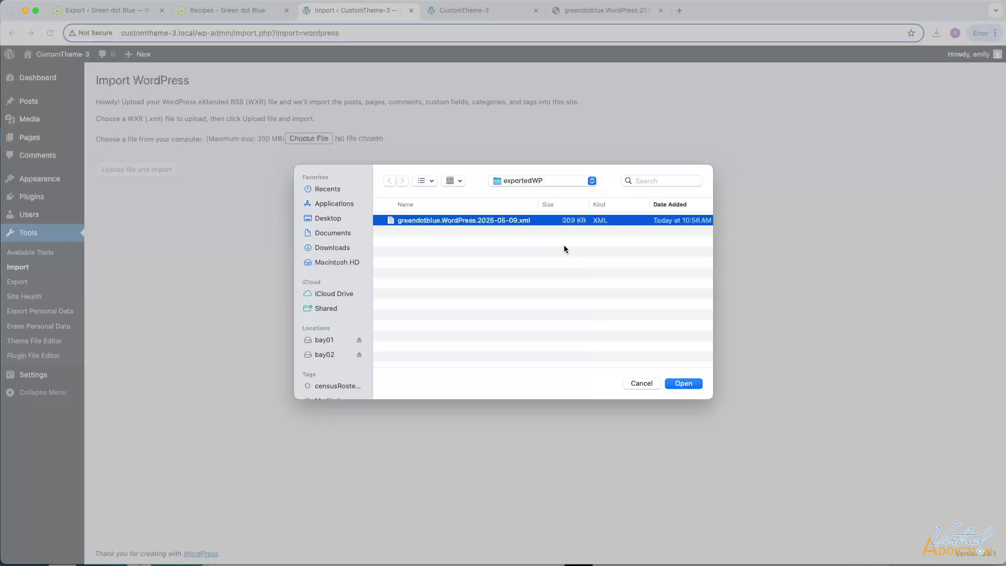
pyautogui.click(684, 384)
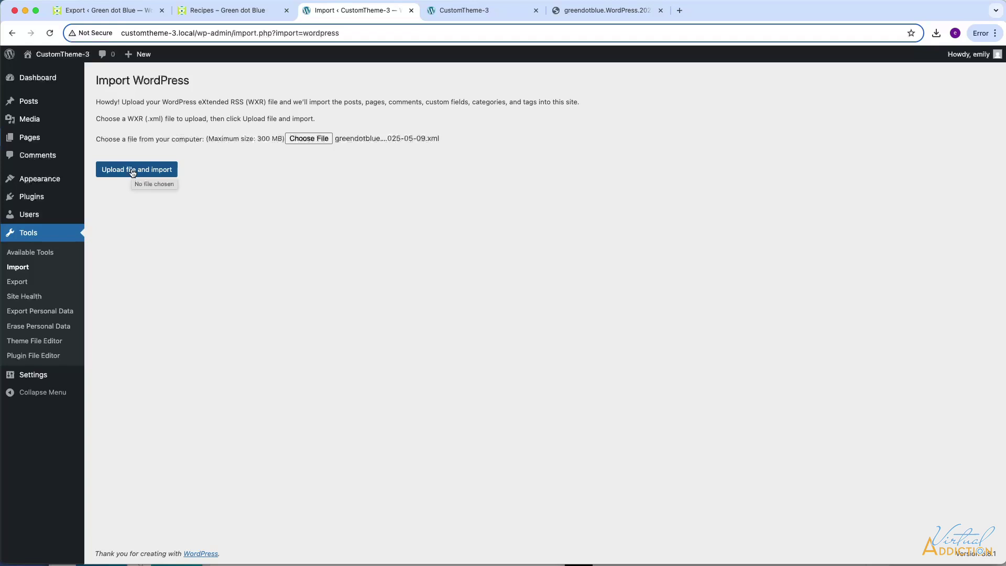
pyautogui.click(132, 173)
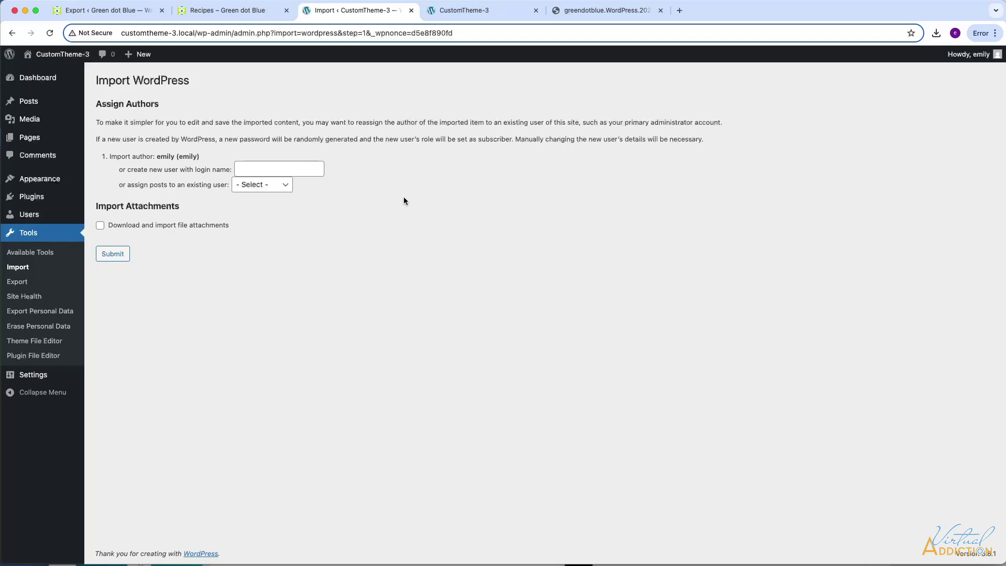
# Step: Assign the imported posts to the second listed existing user, choose to download and import file attachments, and submit the import
pyautogui.click(264, 185)
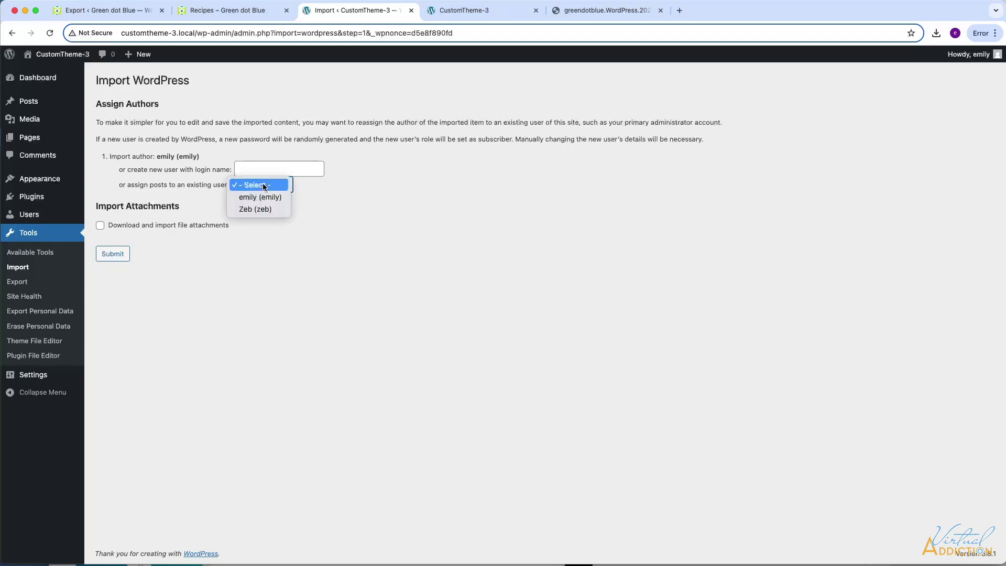
pyautogui.click(255, 210)
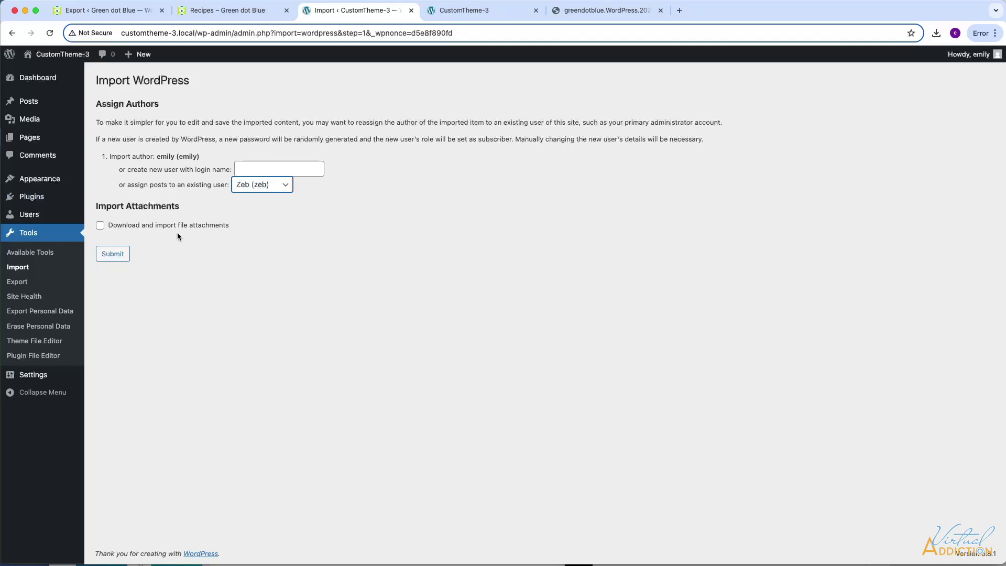
pyautogui.click(100, 230)
pyautogui.click(100, 227)
pyautogui.click(112, 255)
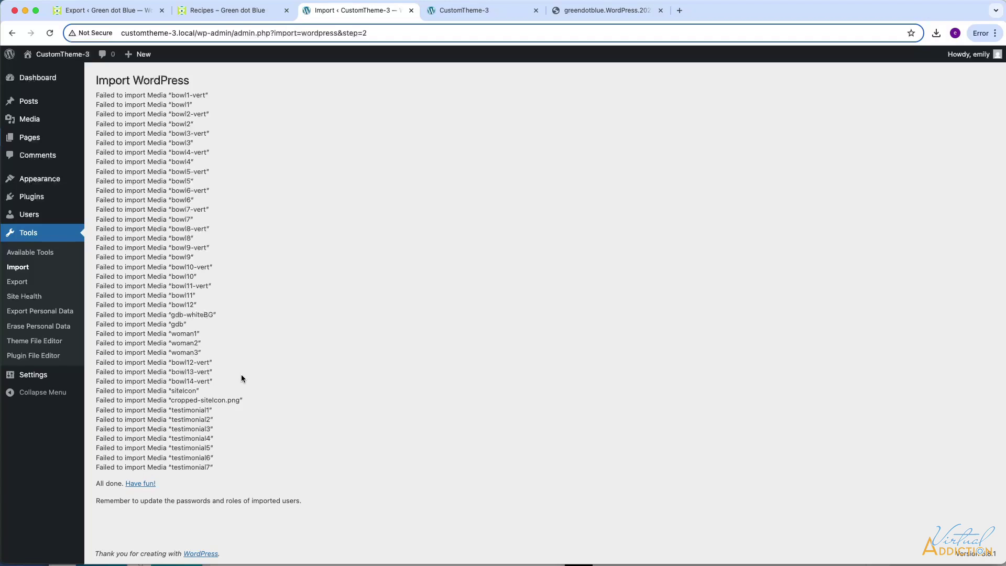
# Step: Check the imported content in CustomTheme-3's Posts list, Pages list and Media Library
pyautogui.moveTo(33, 123)
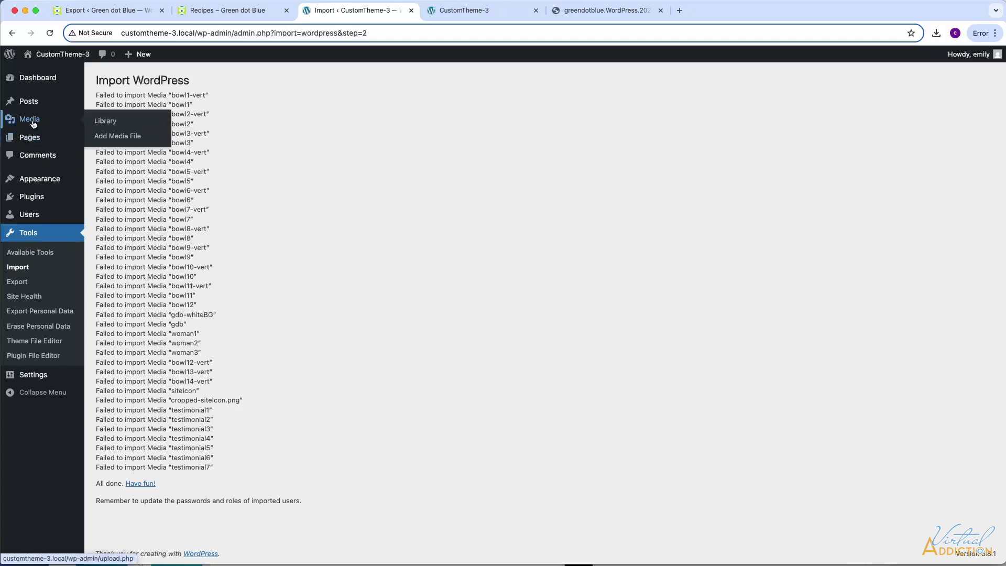
pyautogui.click(31, 102)
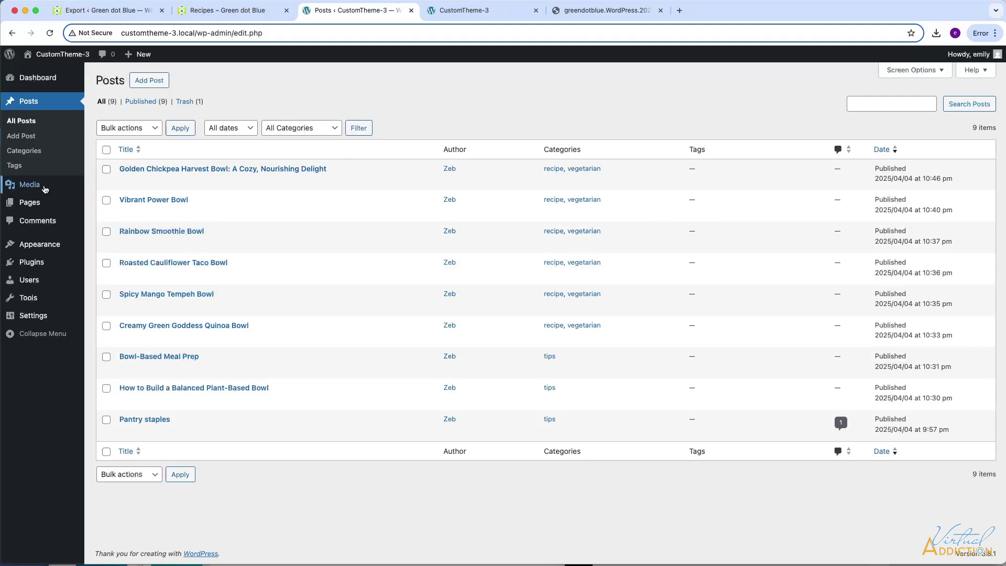
pyautogui.click(28, 206)
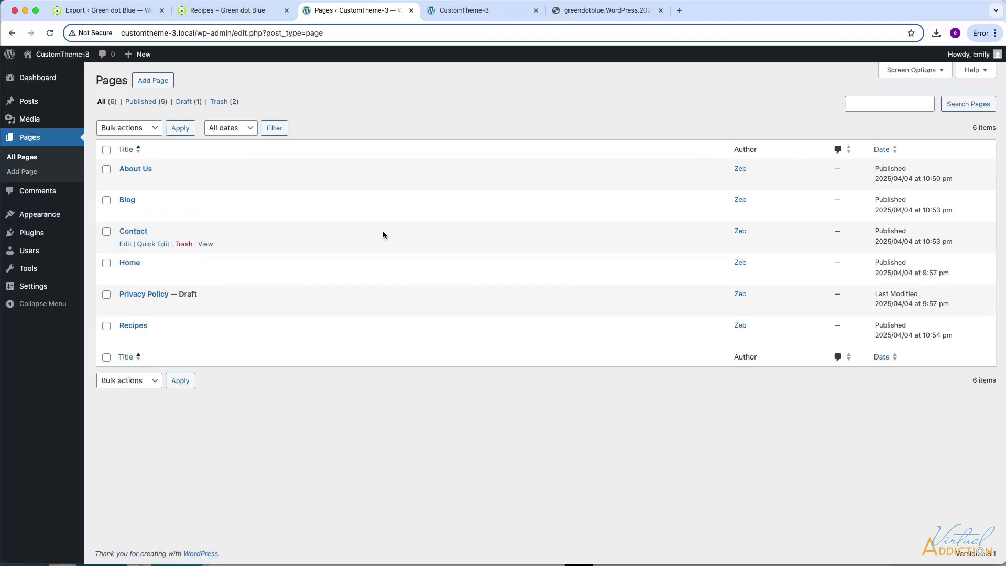
pyautogui.click(31, 121)
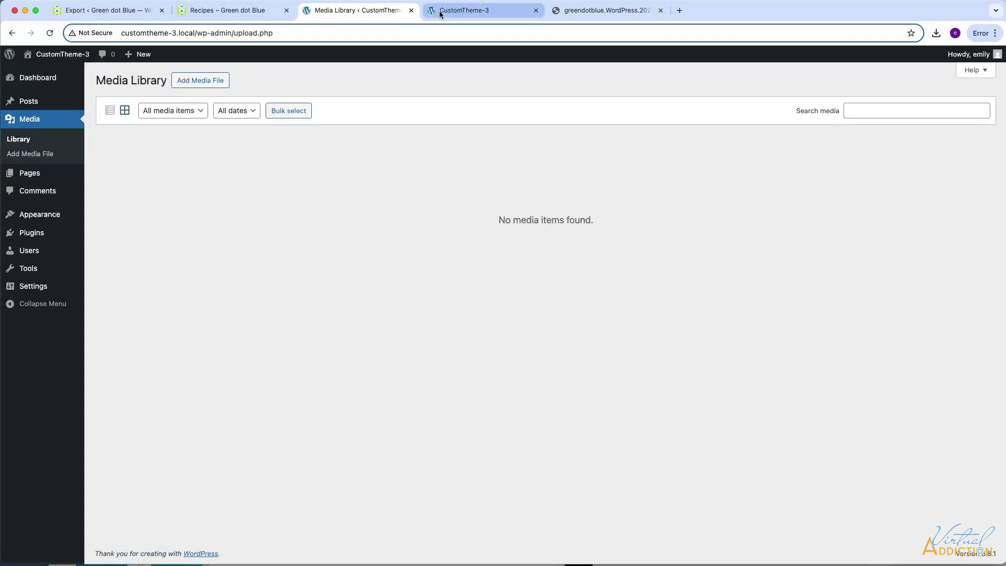
# Step: Reload the CustomTheme-3 front end and review the imported content on its blog listing and Home page
pyautogui.click(461, 11)
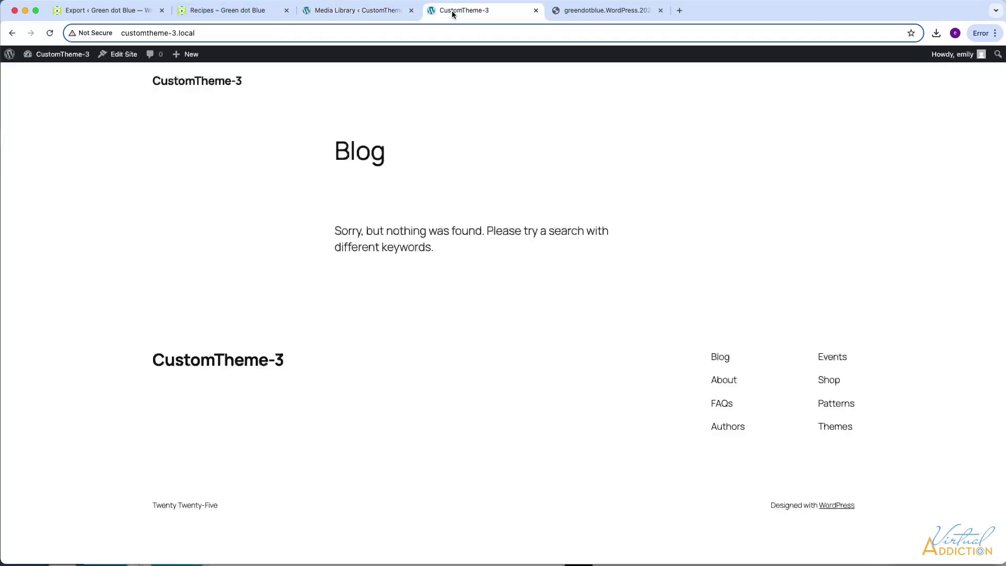
pyautogui.click(50, 33)
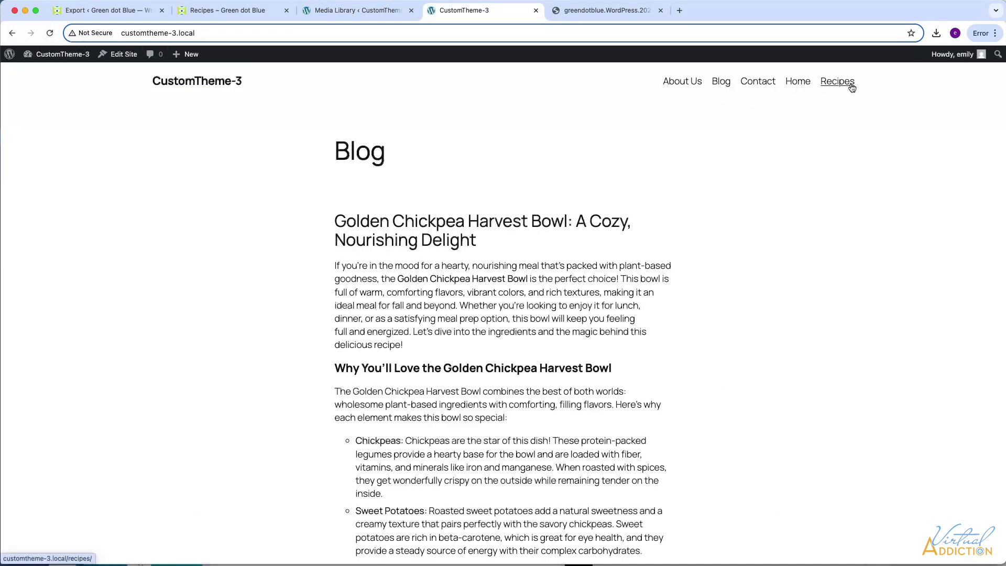
pyautogui.scroll(-1, 442, 272)
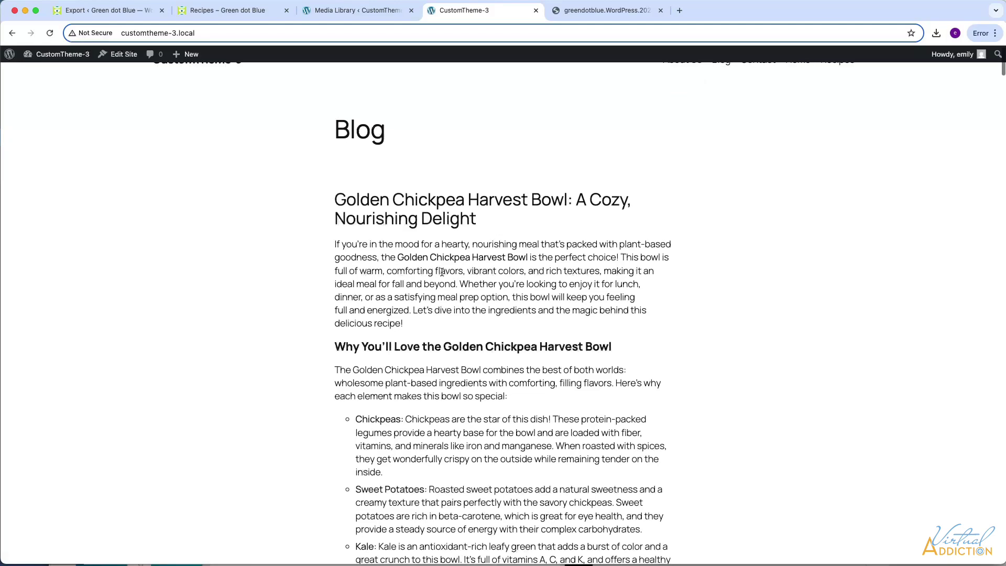
pyautogui.scroll(-9, 442, 271)
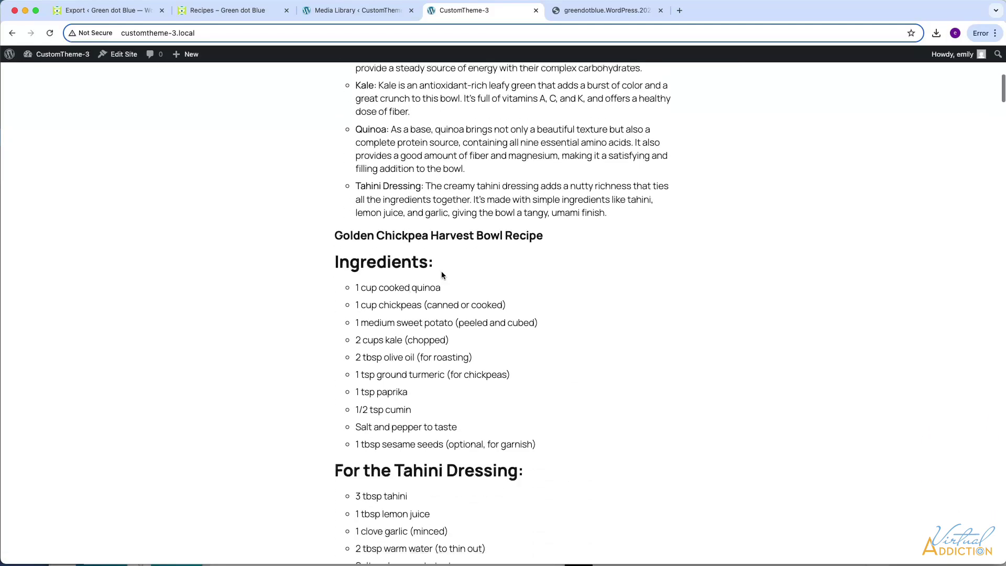
pyautogui.scroll(-2, 441, 271)
pyautogui.scroll(11, 442, 272)
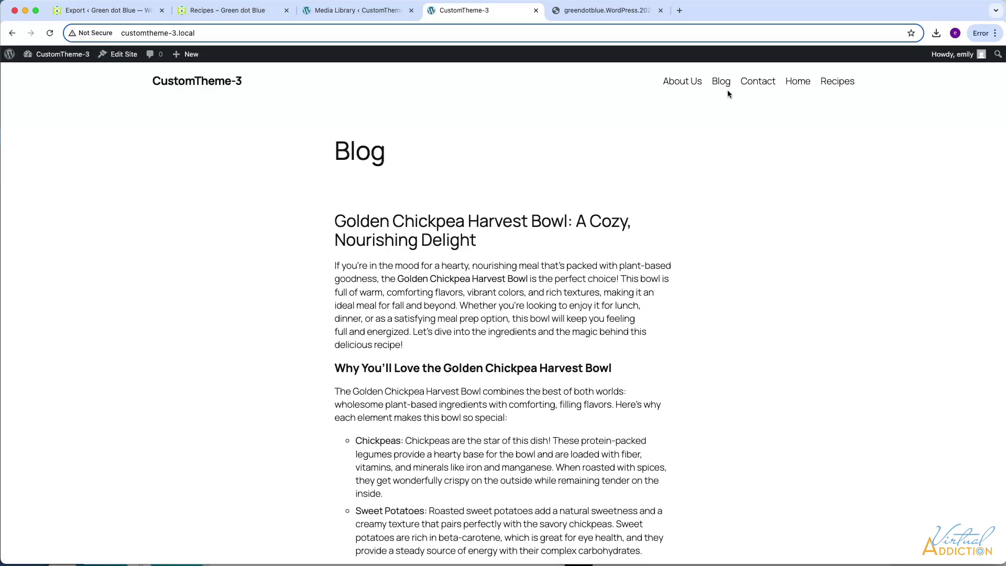
pyautogui.click(798, 83)
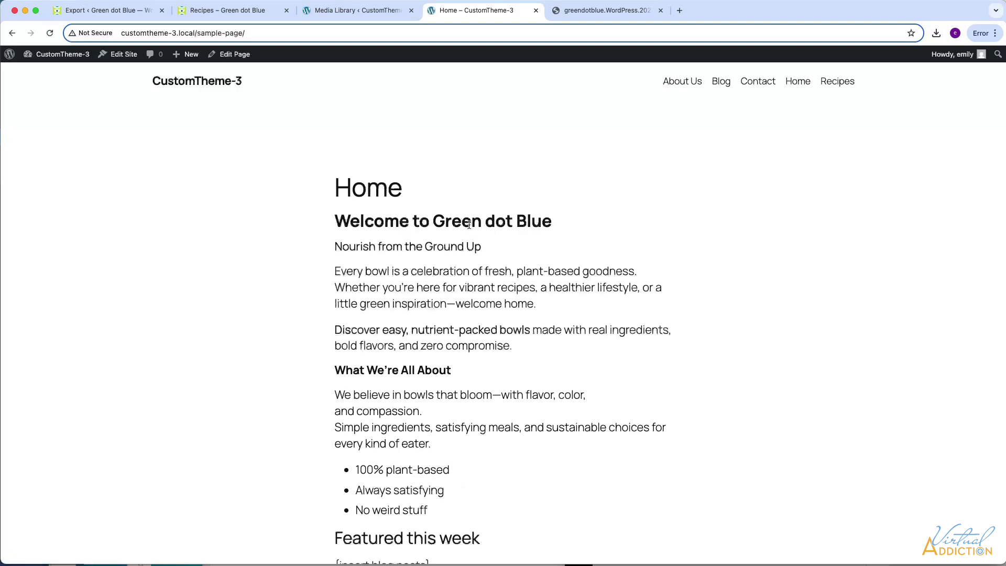
pyautogui.scroll(-3, 519, 409)
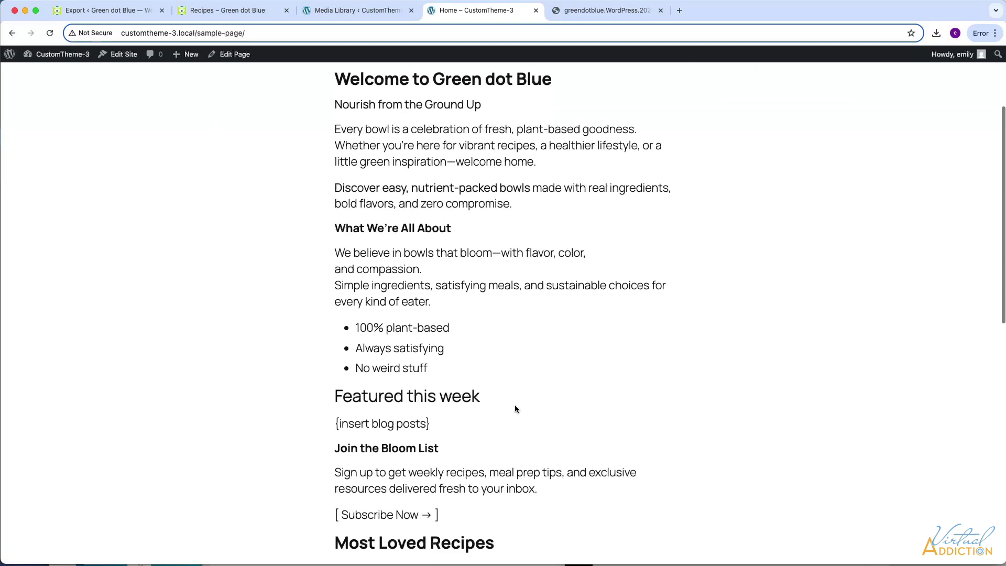
pyautogui.scroll(3, 533, 232)
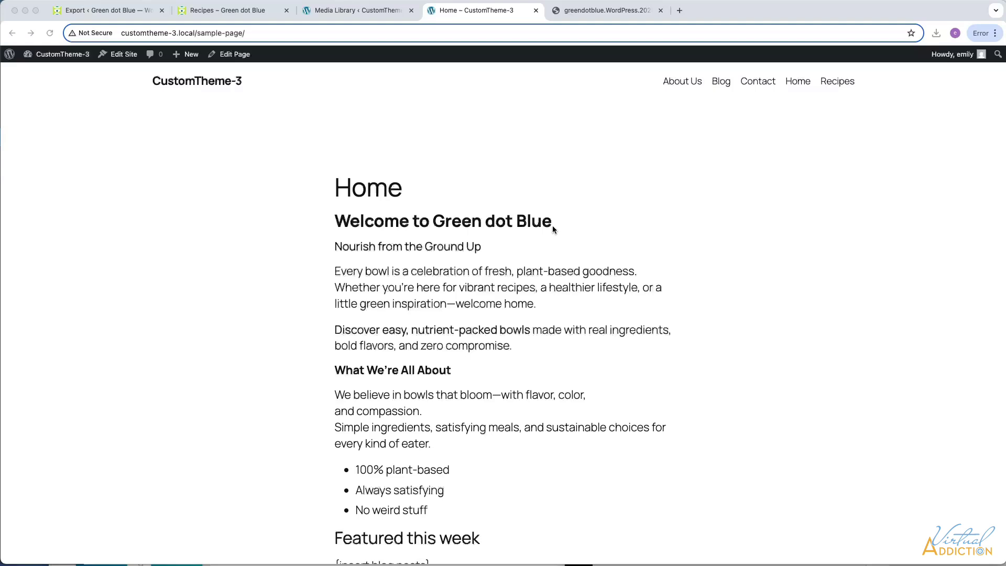
# Step: Review the image attachment entries in the exported XML file, and deactivate the WordPress Importer plugin in CustomTheme-3
pyautogui.click(595, 12)
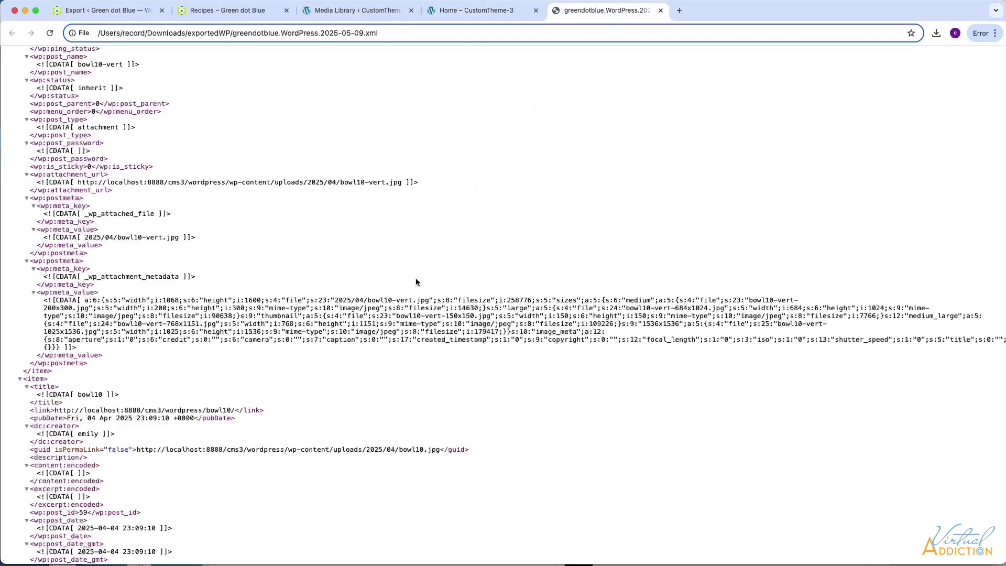
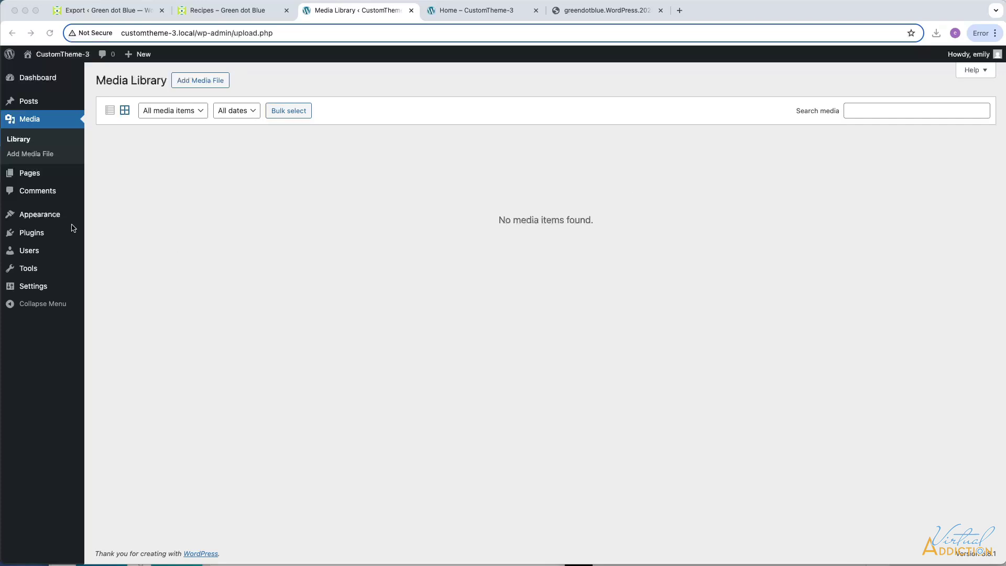
pyautogui.click(31, 235)
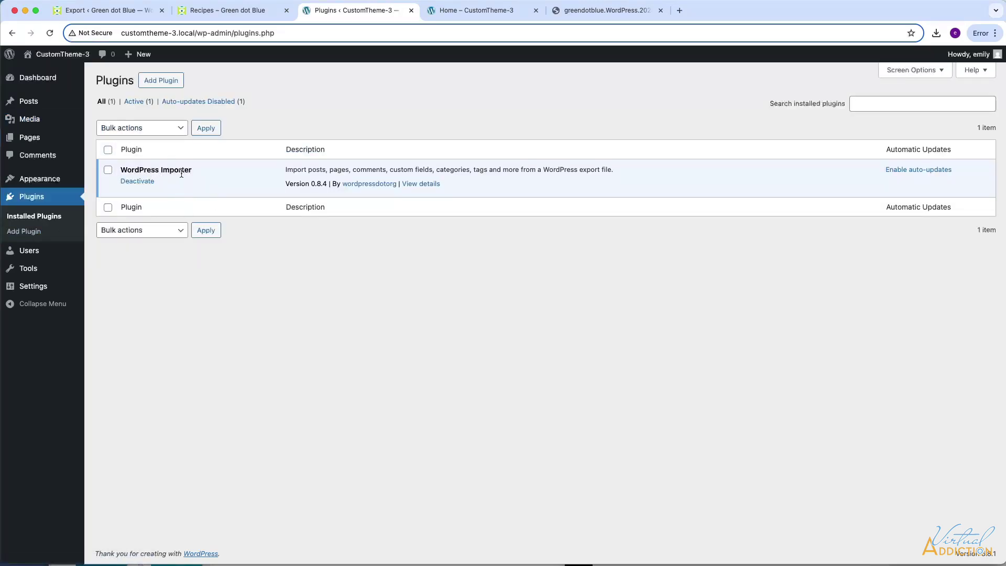
pyautogui.moveTo(35, 273)
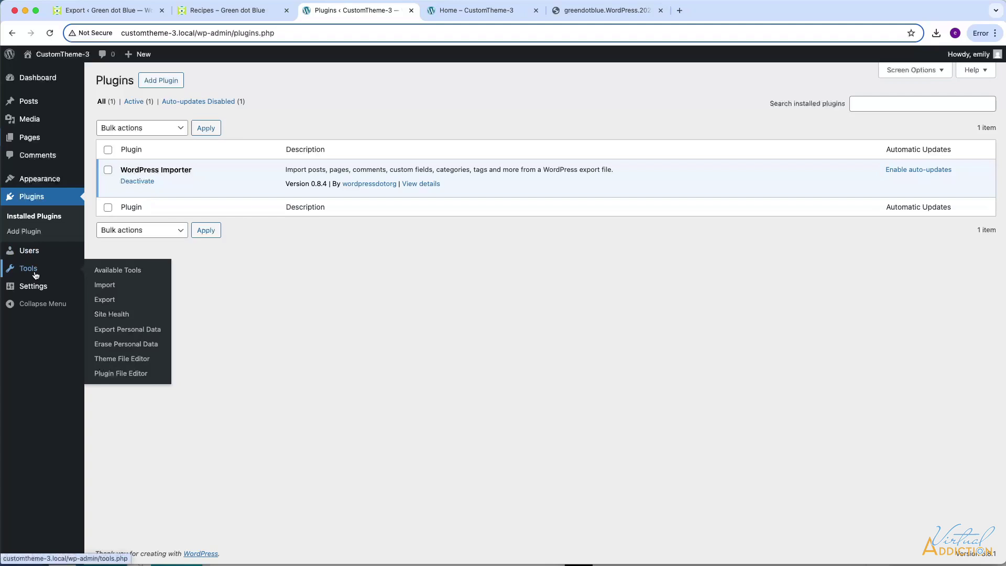
pyautogui.click(149, 183)
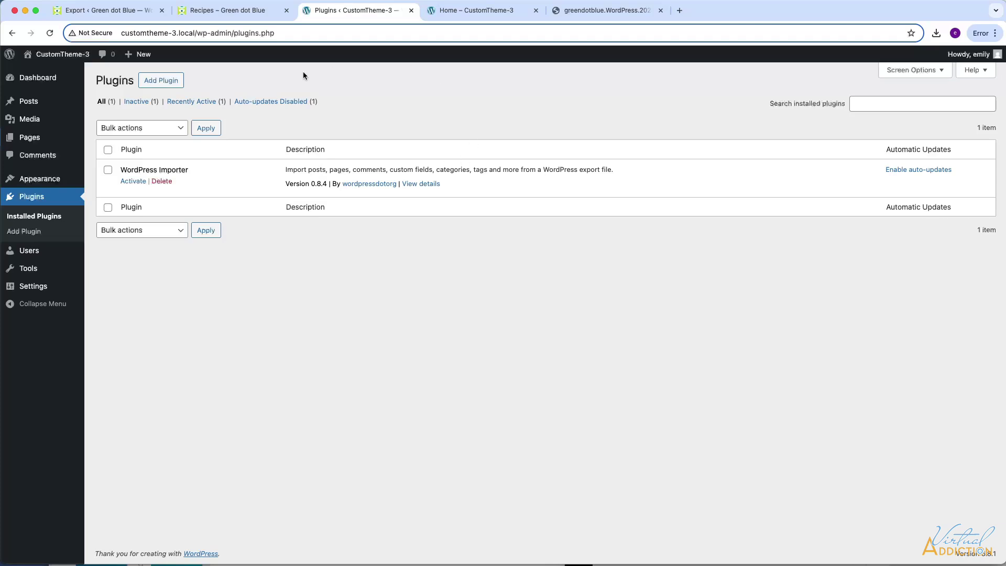
# Step: Find the Media Sync plugin in the plugin directory, then install and activate it
pyautogui.click(162, 84)
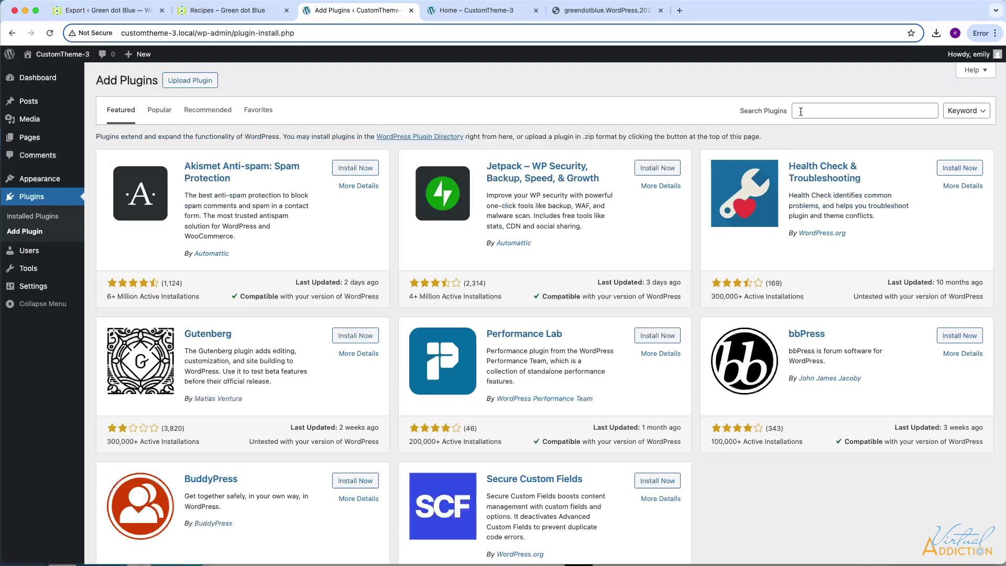
pyautogui.click(800, 111)
pyautogui.write('Media Sync')
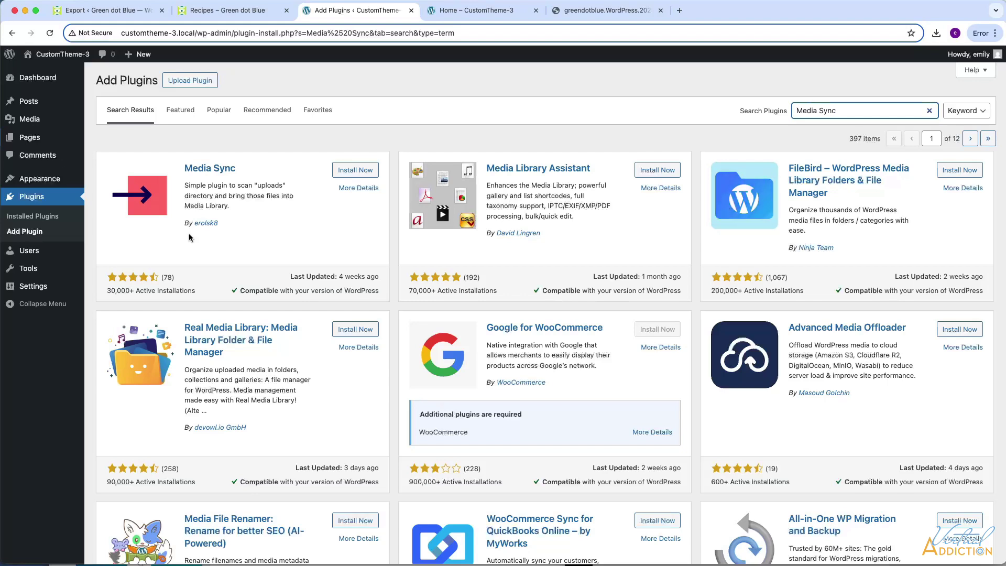
pyautogui.click(355, 171)
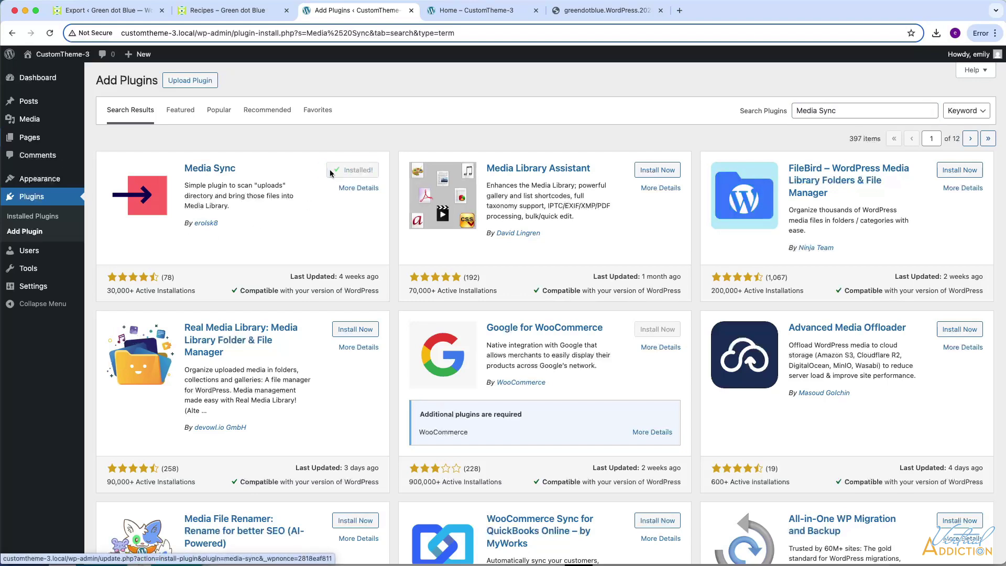
pyautogui.click(351, 169)
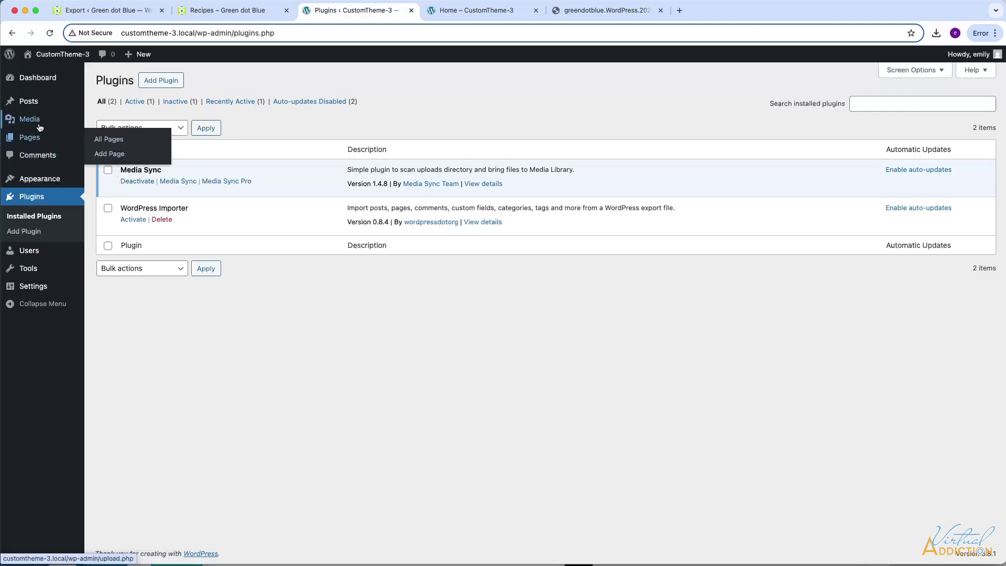
# Step: Scan the CustomTheme-3 uploads directory for files with Media Sync
pyautogui.moveTo(39, 122)
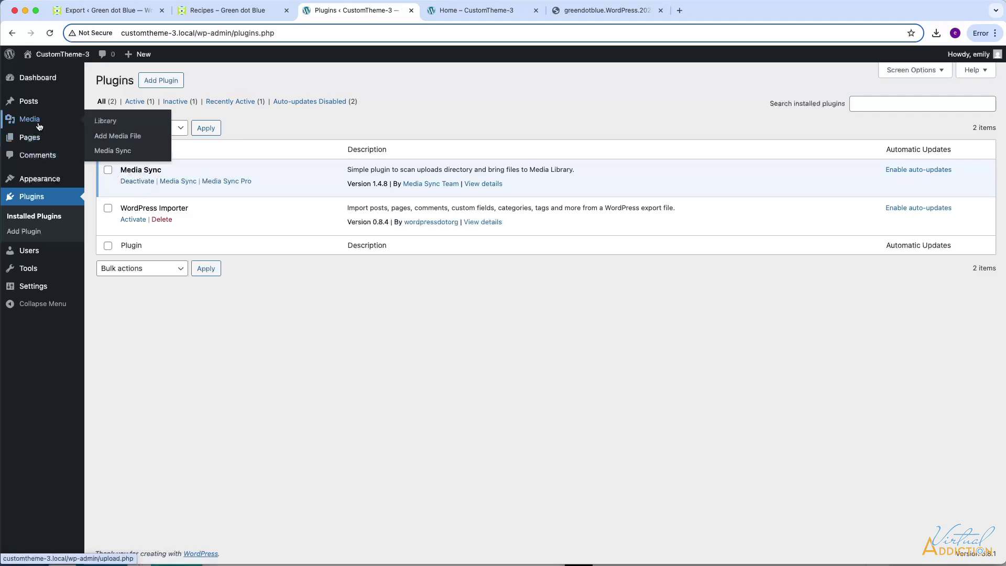
pyautogui.click(110, 152)
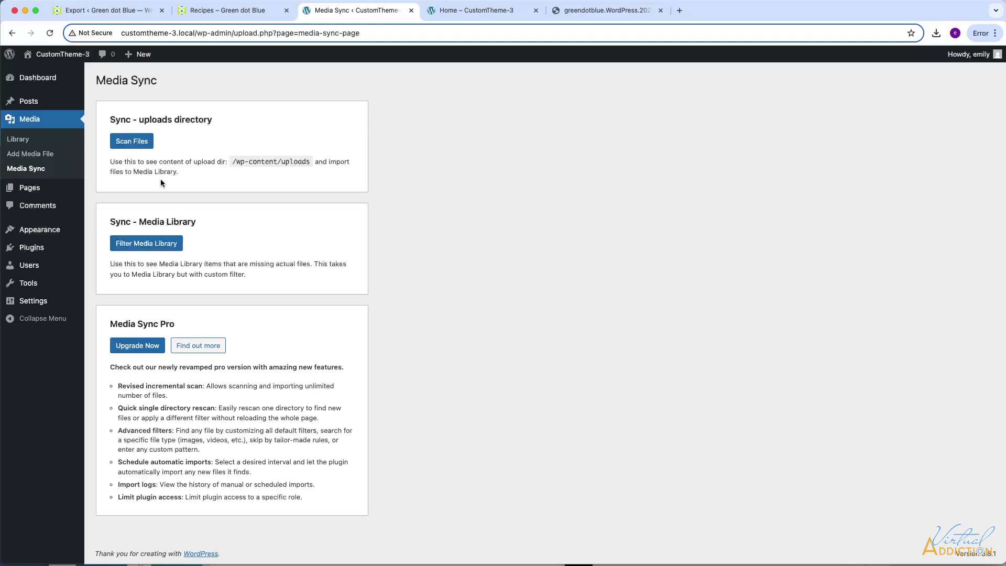
pyautogui.click(123, 145)
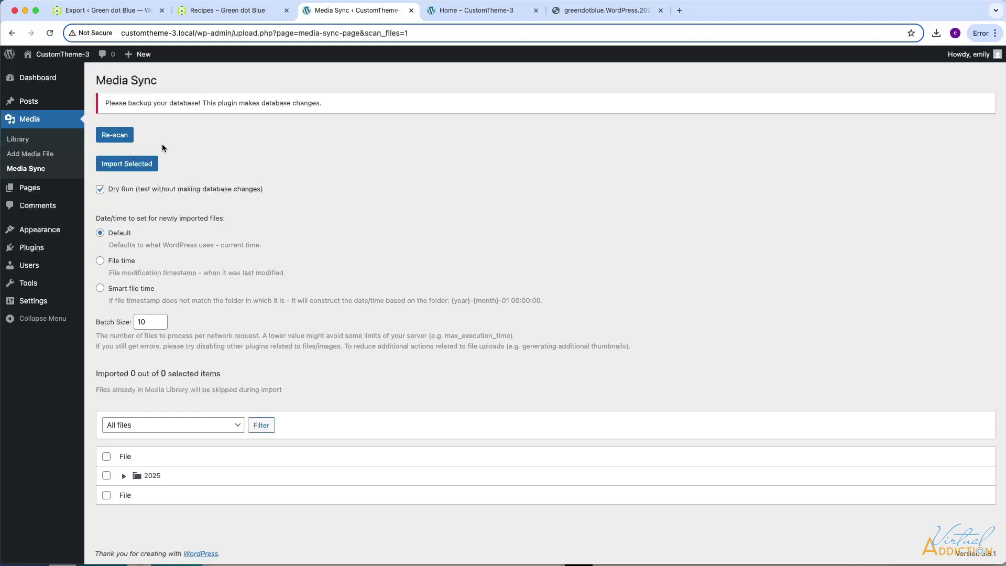
pyautogui.click(129, 166)
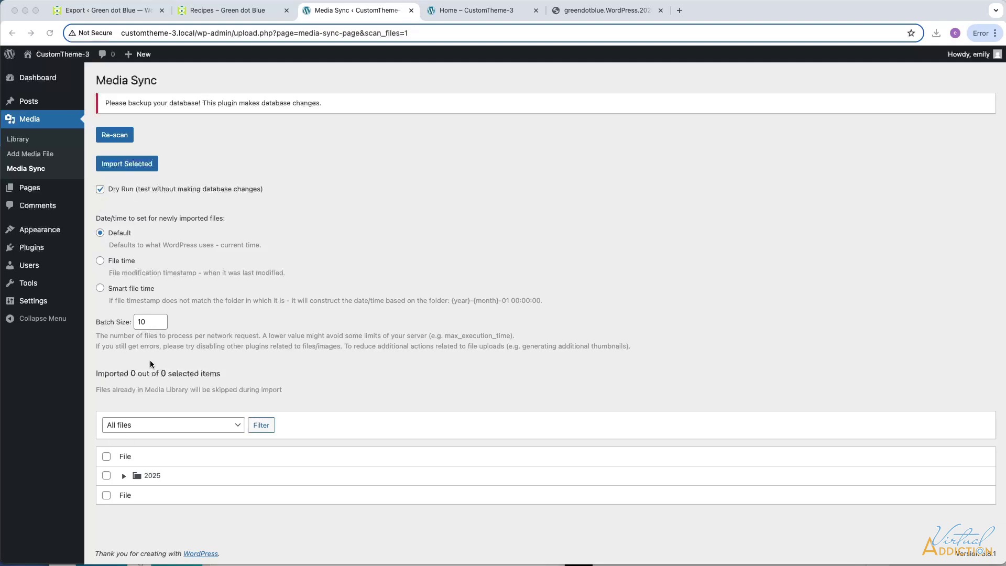
# Step: Try importing the 2025 uploads folder with Dry Run enabled, and check the Media Library
pyautogui.click(106, 477)
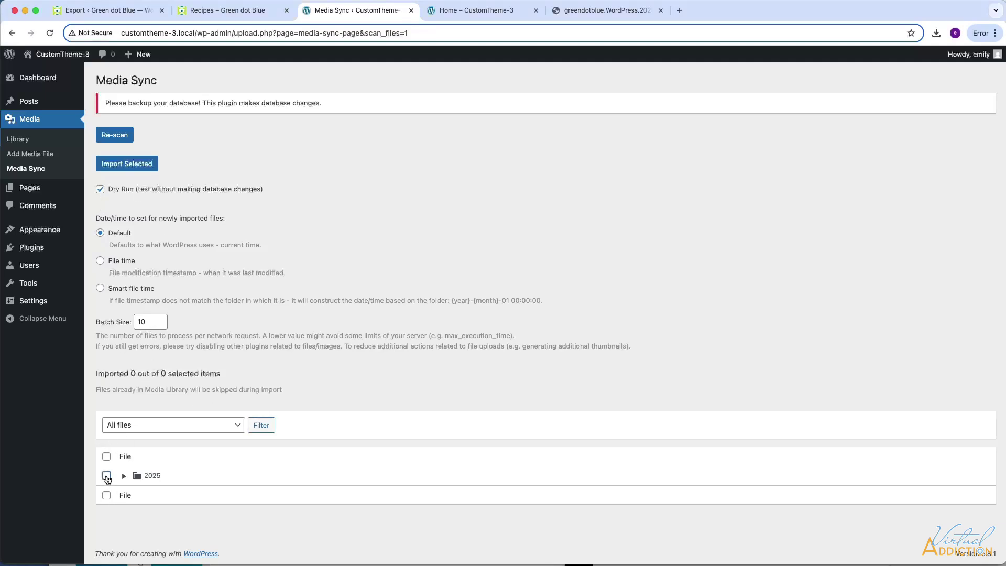
pyautogui.click(122, 477)
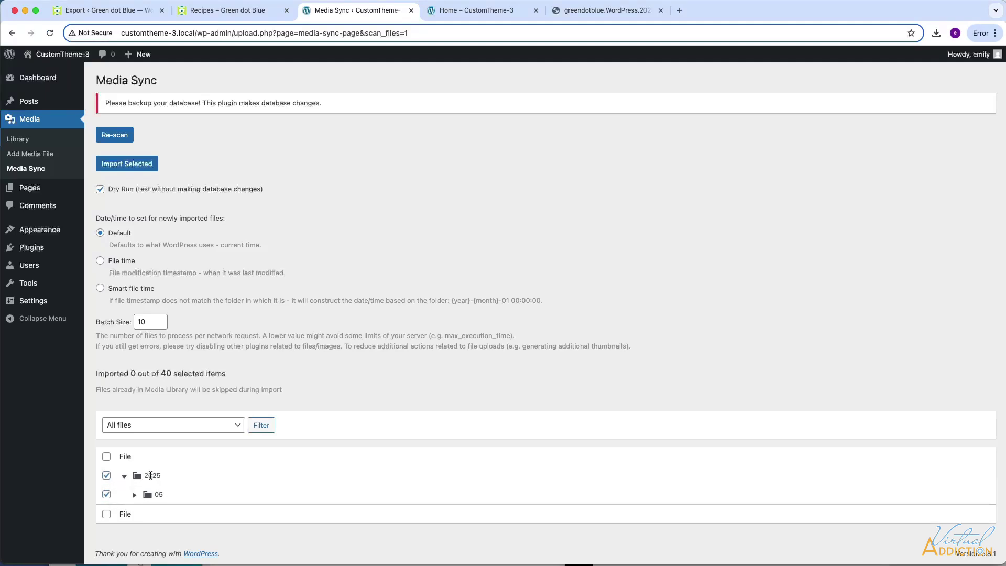
pyautogui.click(135, 496)
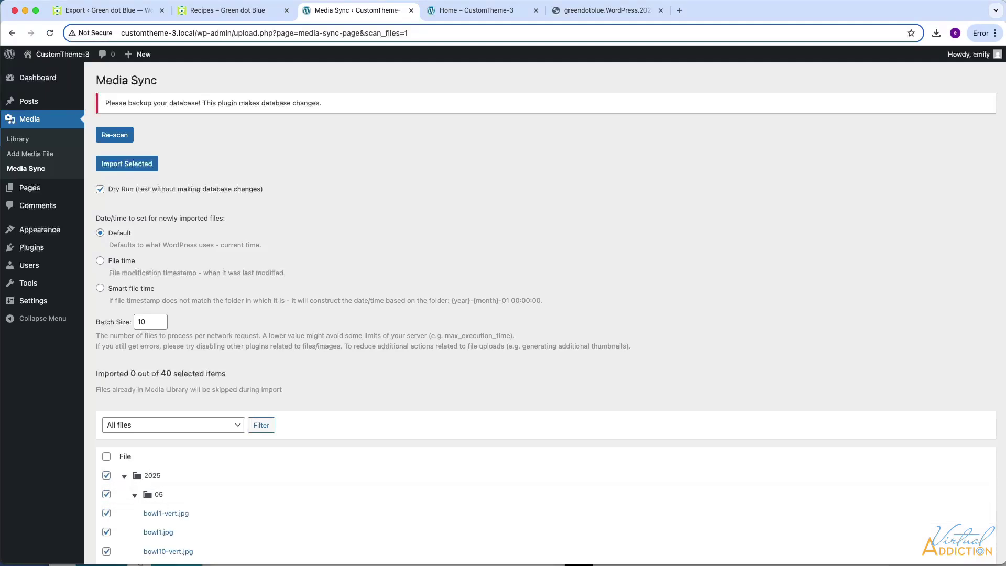
pyautogui.click(135, 495)
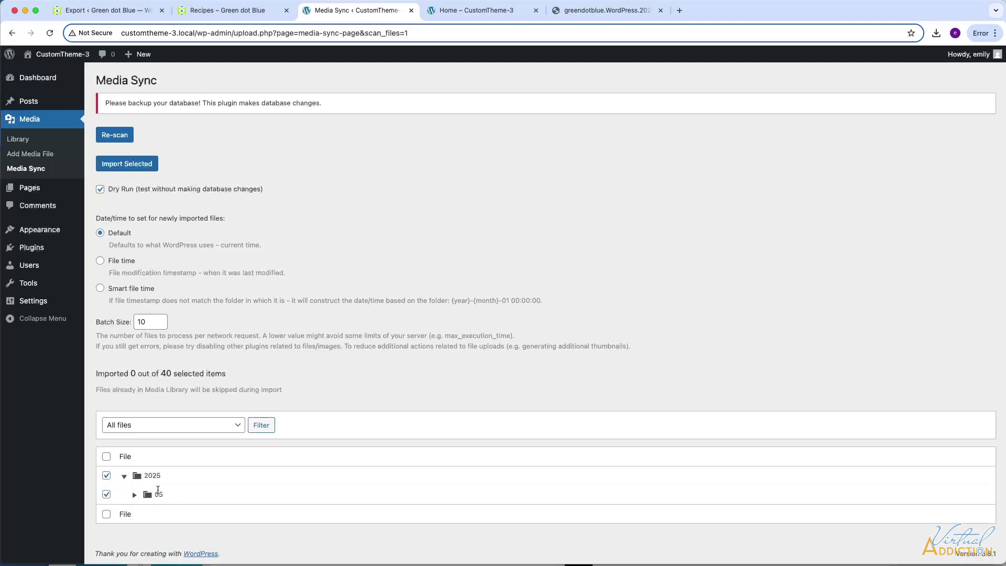
pyautogui.click(132, 164)
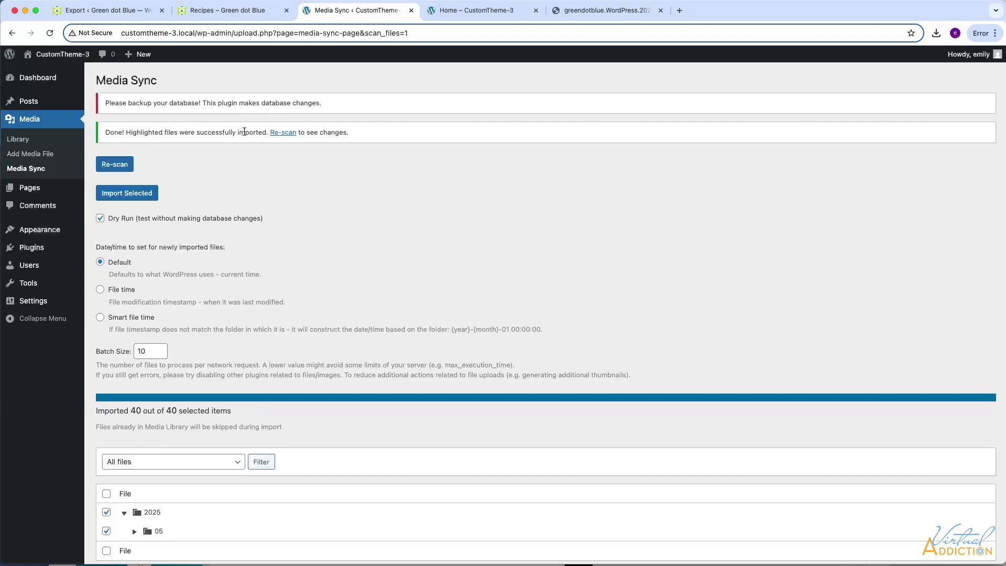
pyautogui.click(118, 165)
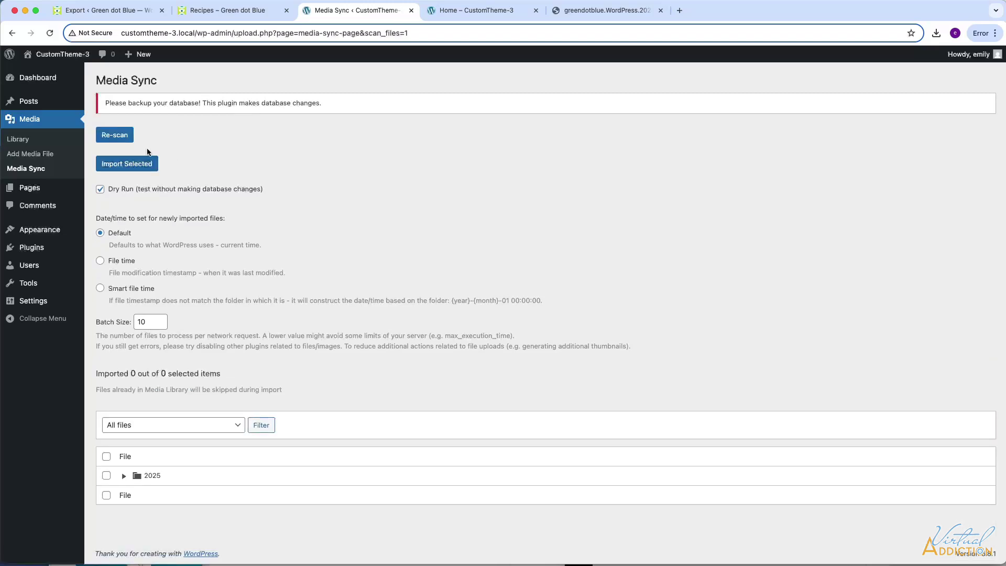
pyautogui.click(18, 139)
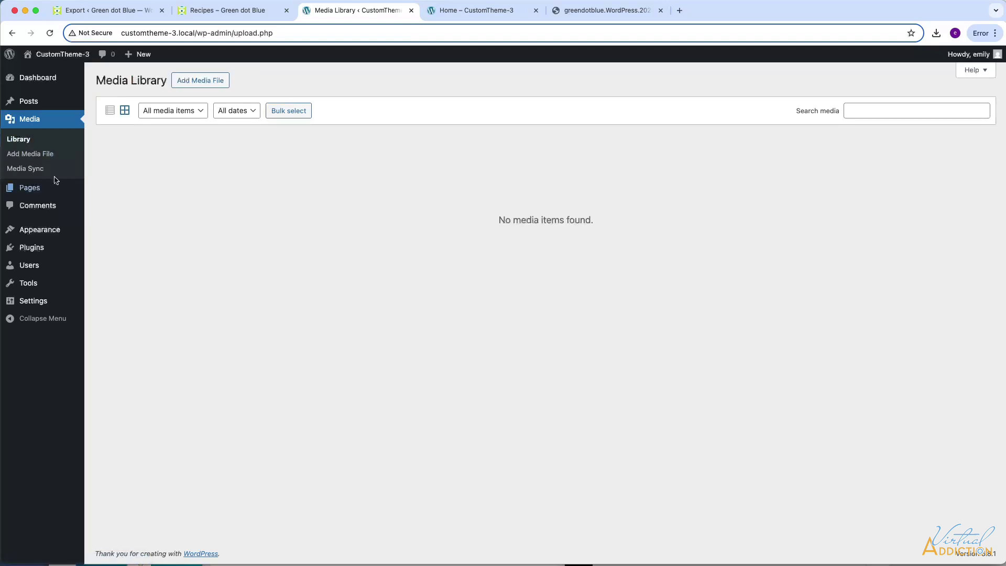
# Step: Scan the uploads directory with Media Sync, turn off Dry Run, and import all files in the 2025 folder
pyautogui.click(39, 171)
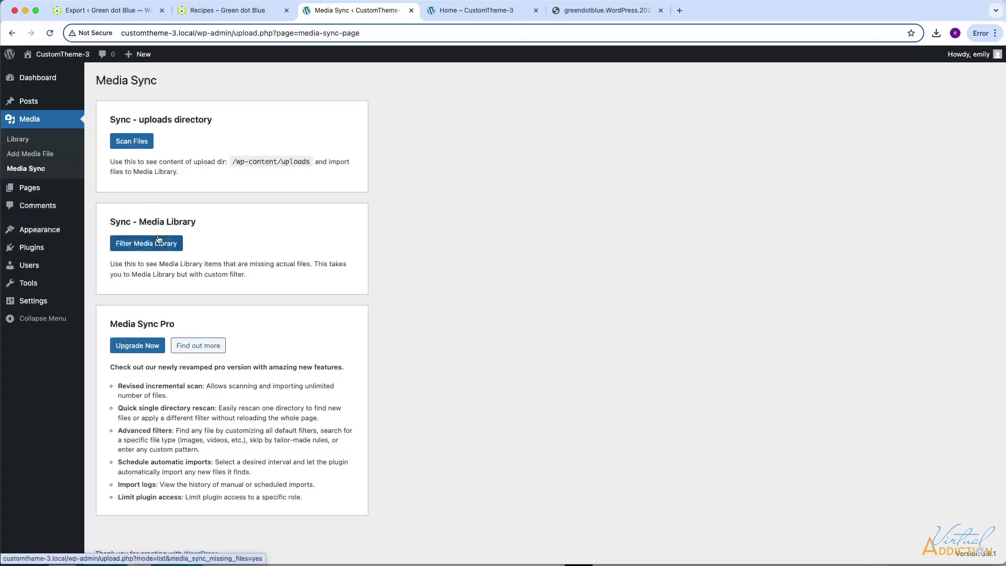
pyautogui.click(137, 142)
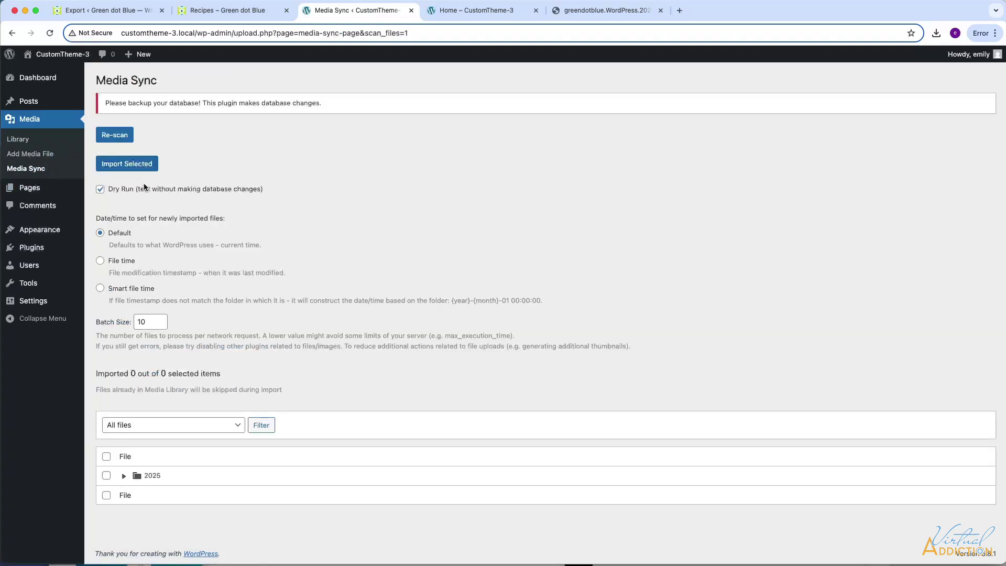
pyautogui.click(108, 191)
pyautogui.click(106, 476)
pyautogui.click(107, 476)
pyautogui.click(124, 476)
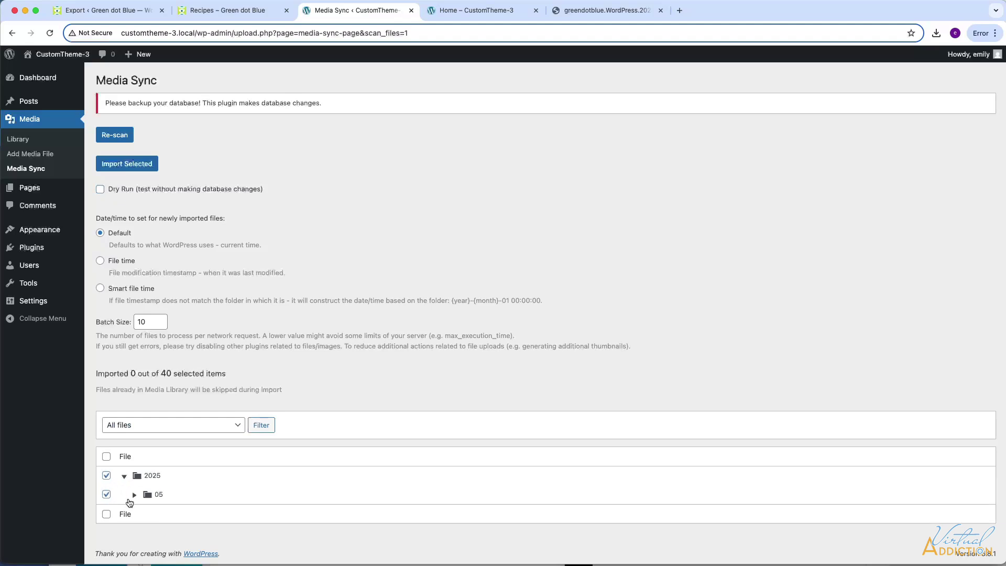
pyautogui.click(136, 165)
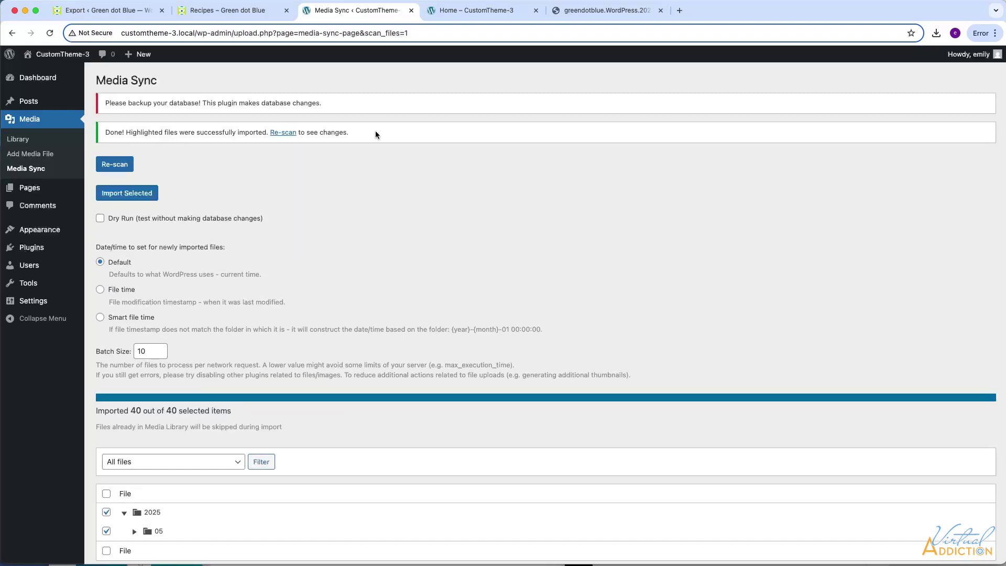
# Step: Rescan the uploads, then check the Media Library and the reloaded front-end Home page for the imported images
pyautogui.click(120, 162)
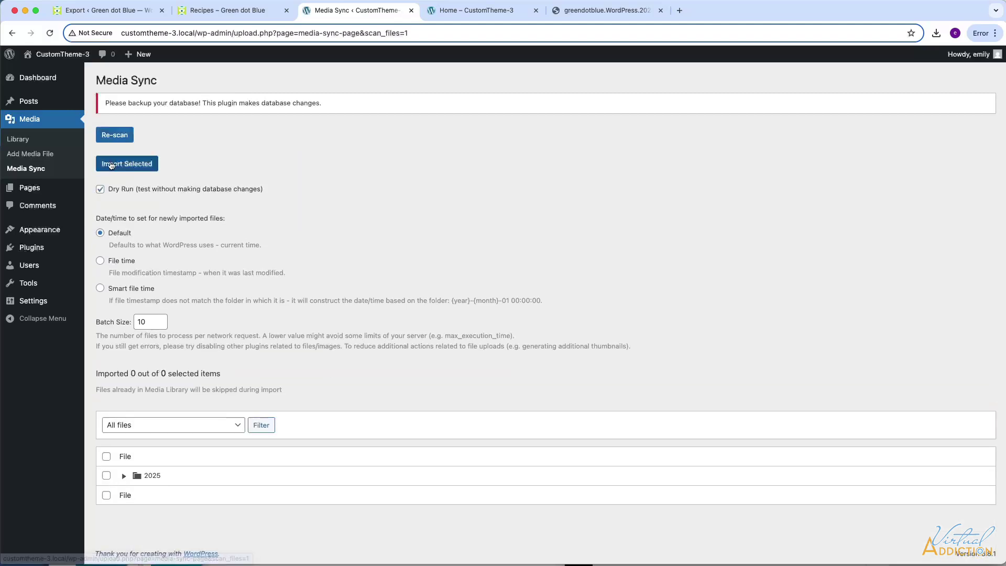
pyautogui.click(19, 140)
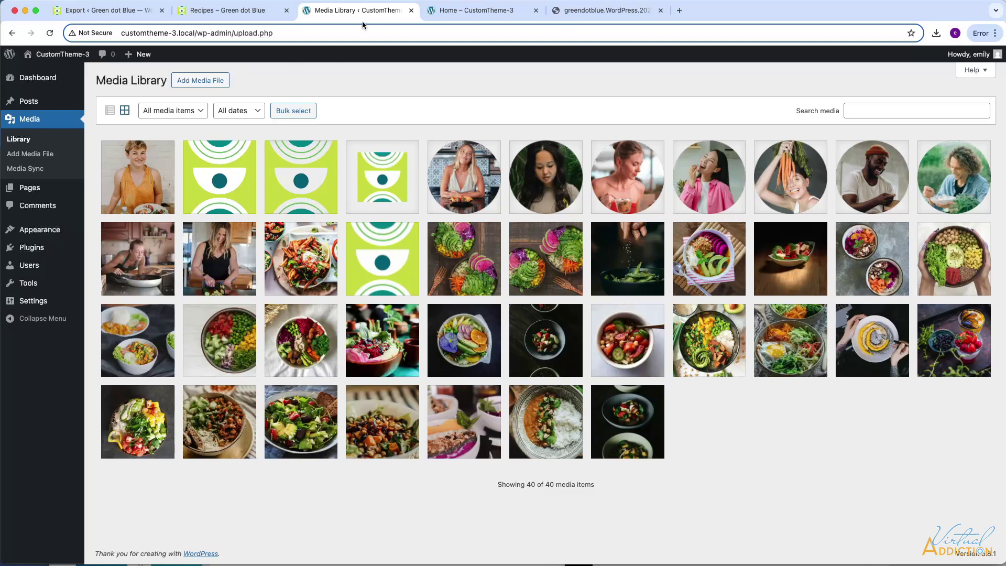
pyautogui.click(461, 11)
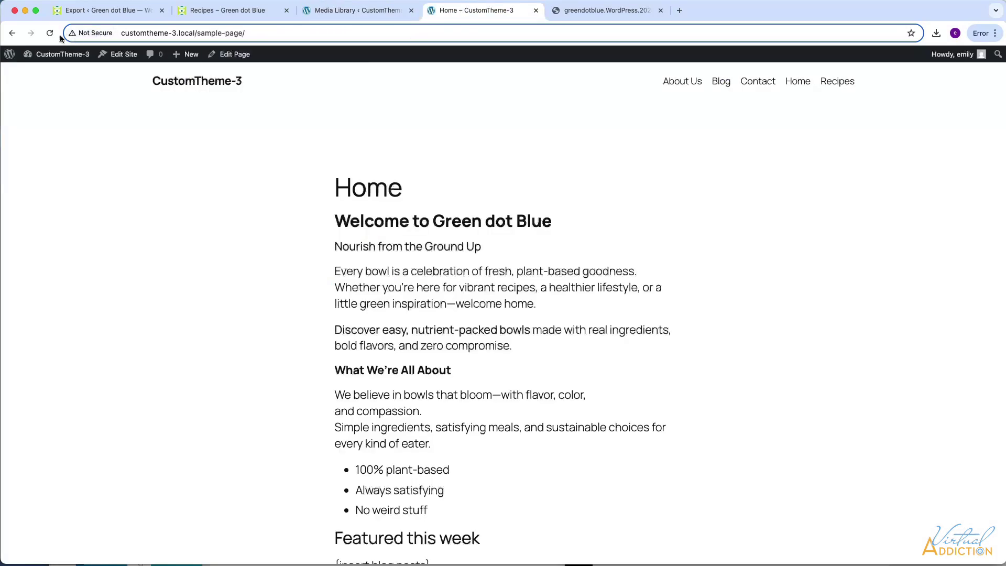
pyautogui.click(42, 33)
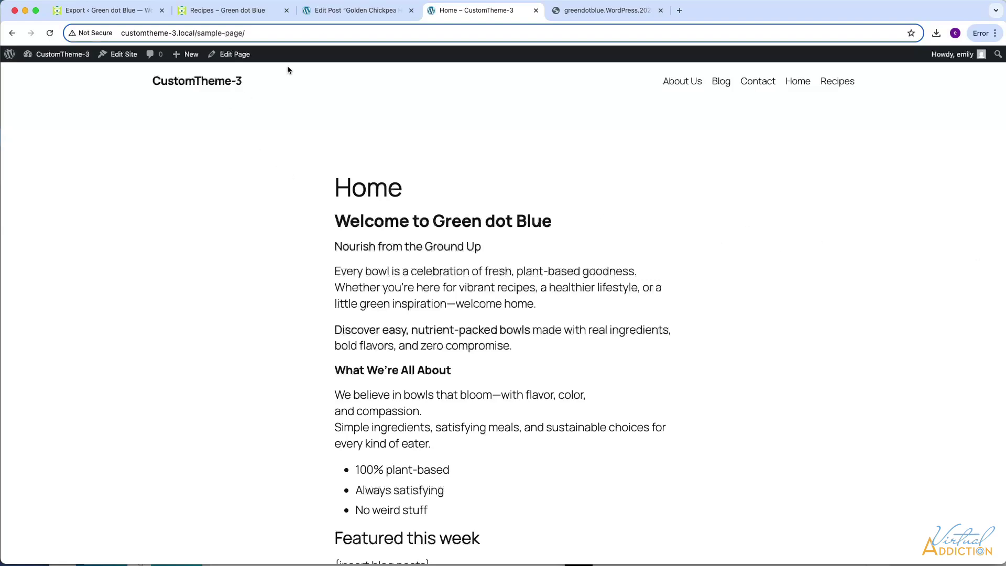
# Step: Replace the Golden Chickpea Harvest Bowl post's featured image with bowl10-vert.jpg, save the post, and return to the posts list
pyautogui.click(341, 10)
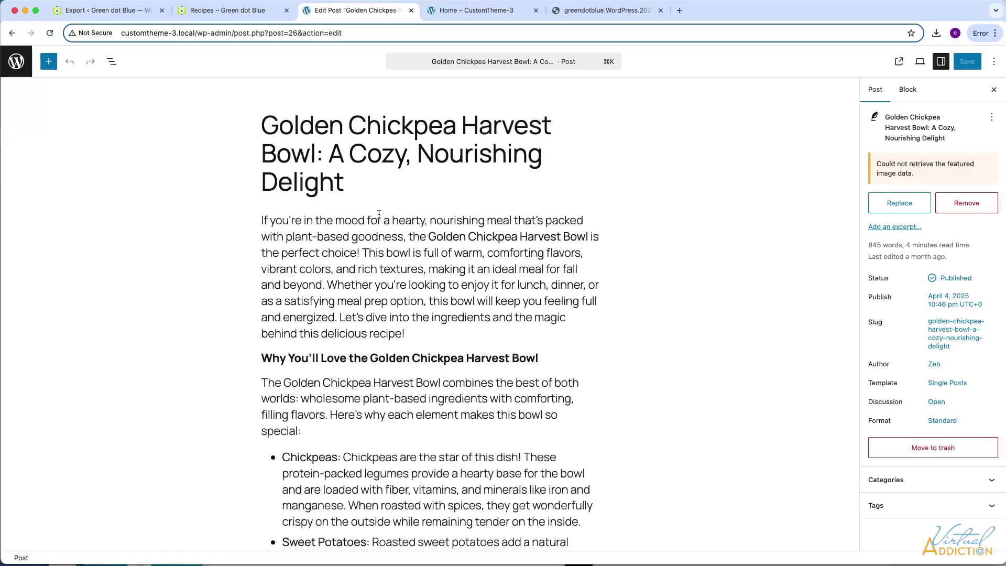
pyautogui.click(890, 205)
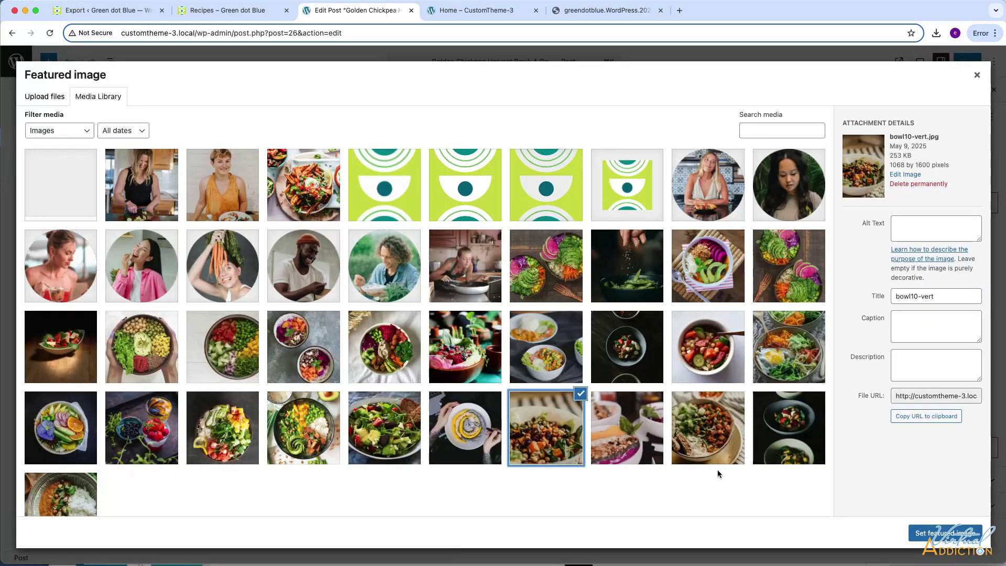
pyautogui.click(705, 457)
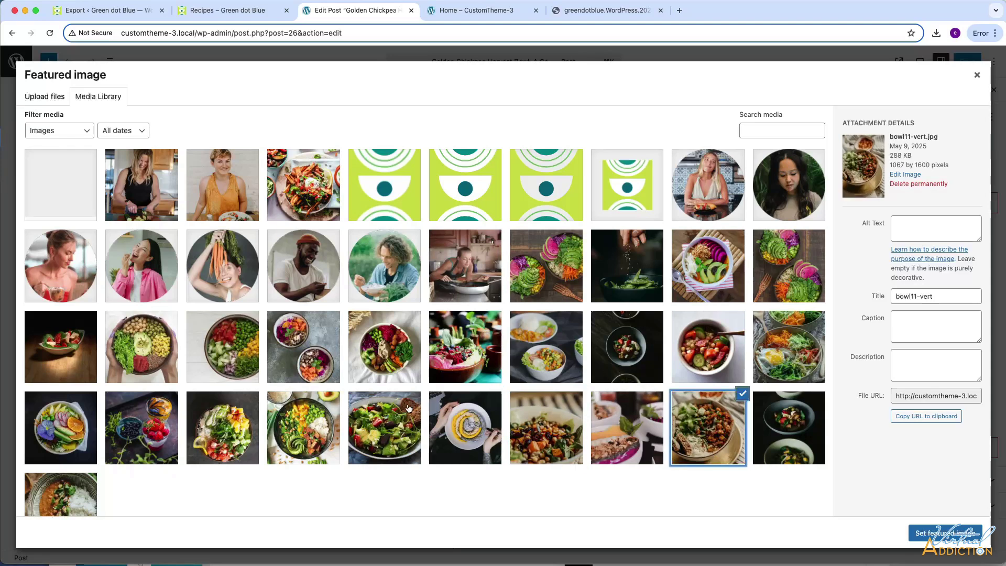
pyautogui.click(40, 494)
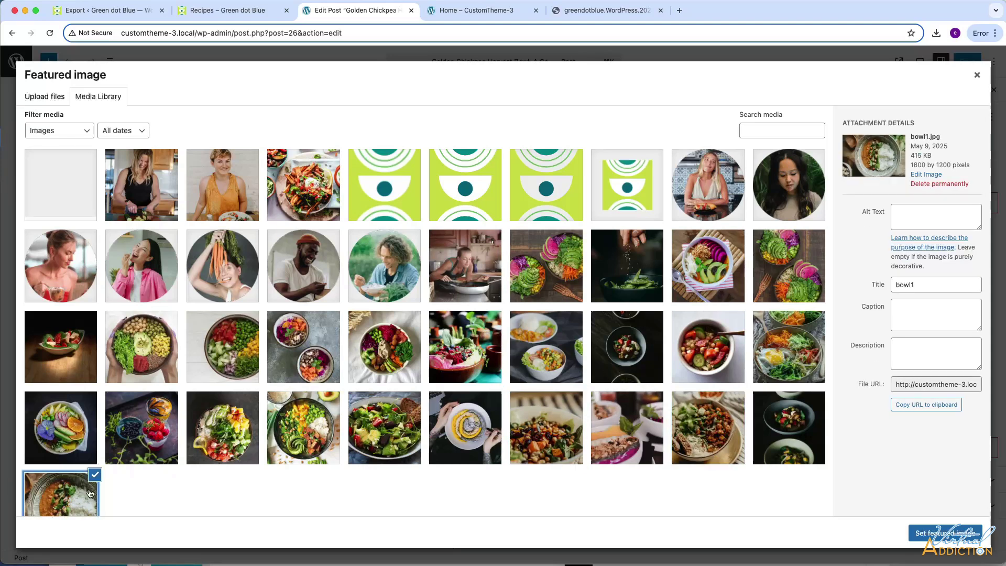
pyautogui.click(552, 438)
pyautogui.click(965, 538)
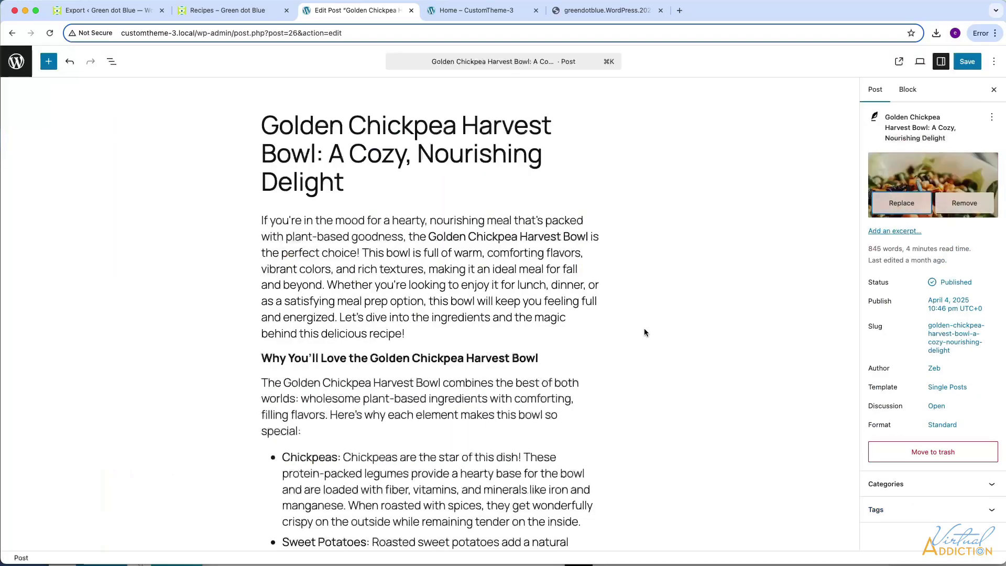
pyautogui.click(966, 63)
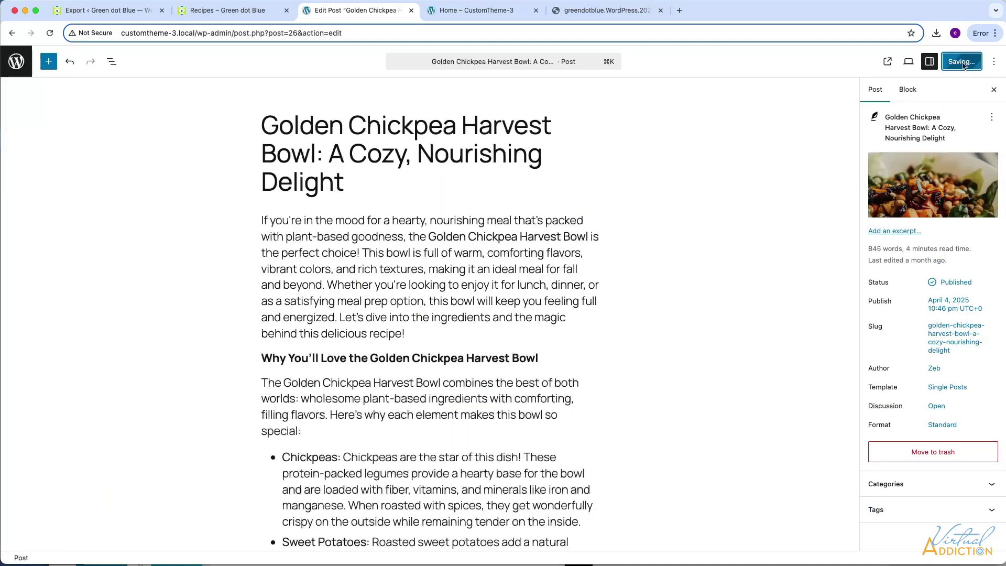
pyautogui.click(10, 75)
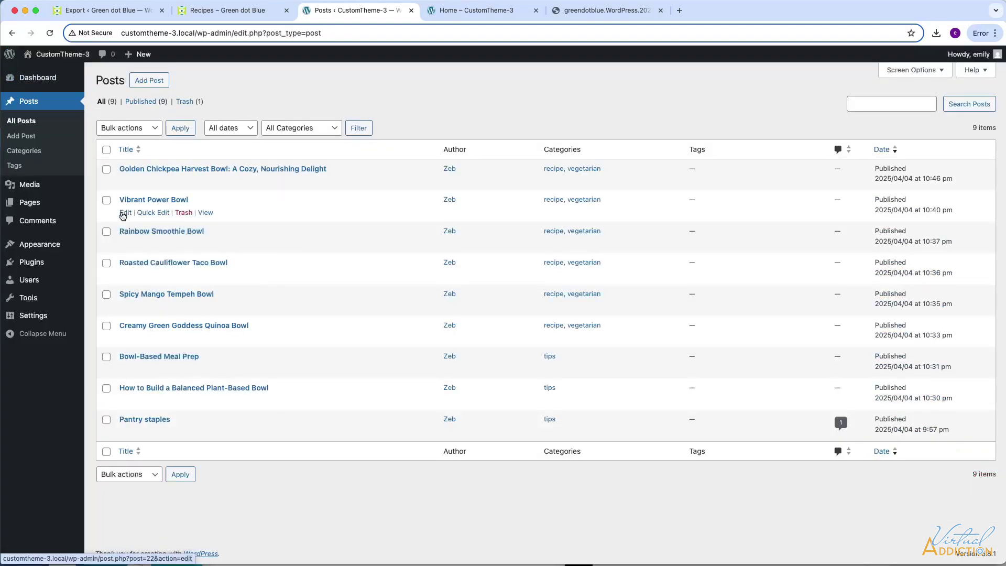
# Step: Replace the Vibrant Power Bowl post's featured image with bowl8-vert.jpg and save the post
pyautogui.click(122, 215)
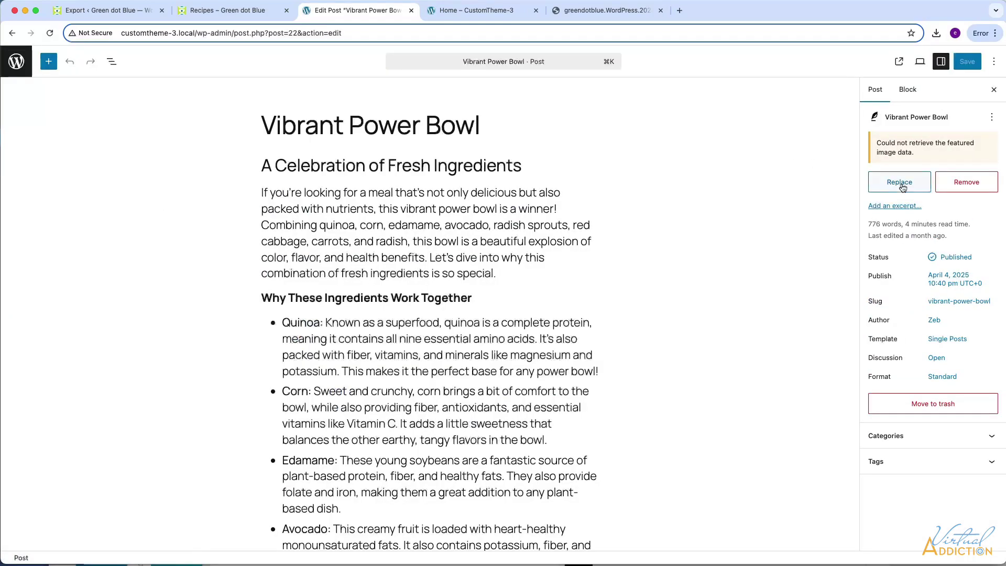
pyautogui.click(900, 181)
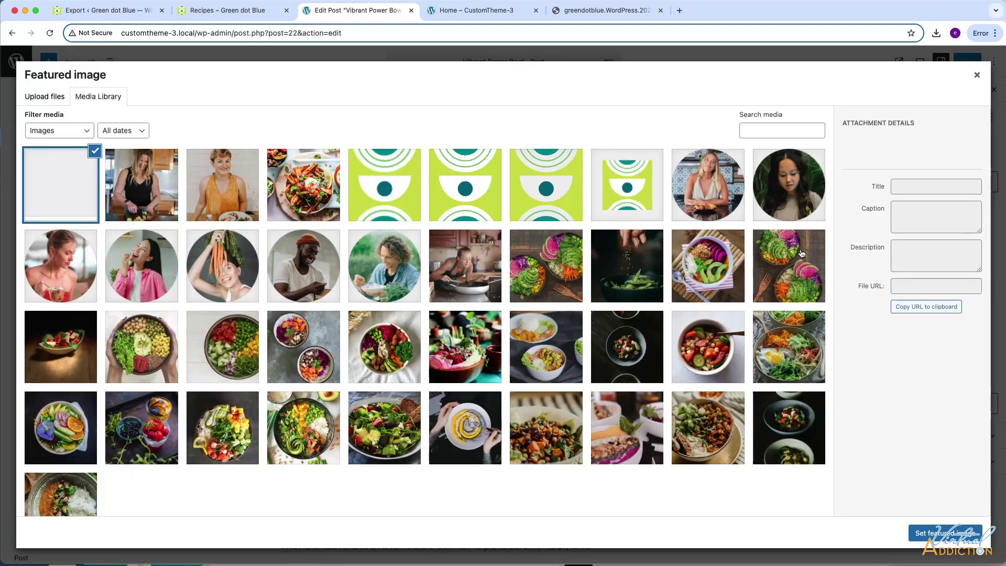
pyautogui.click(787, 262)
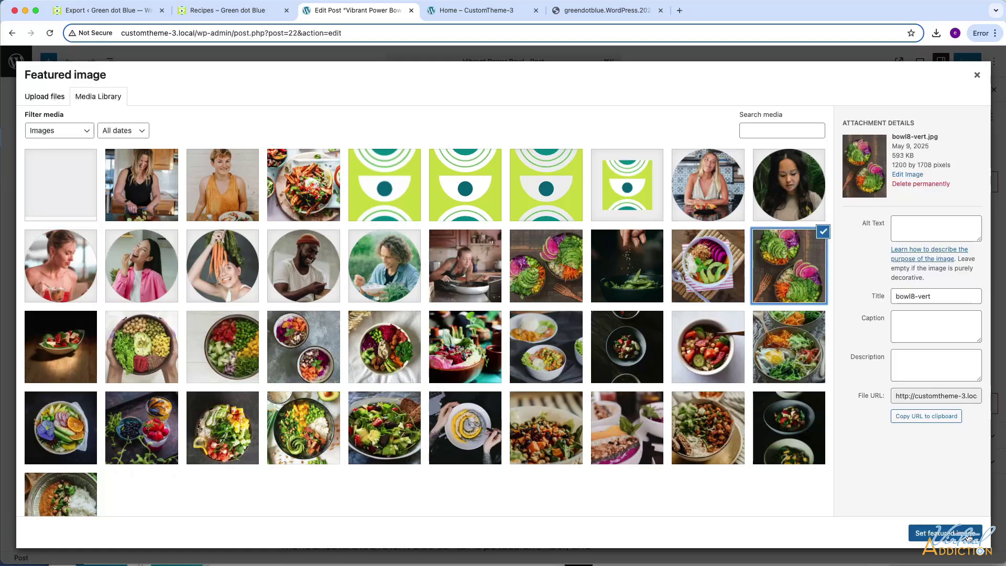
pyautogui.click(941, 533)
pyautogui.click(967, 61)
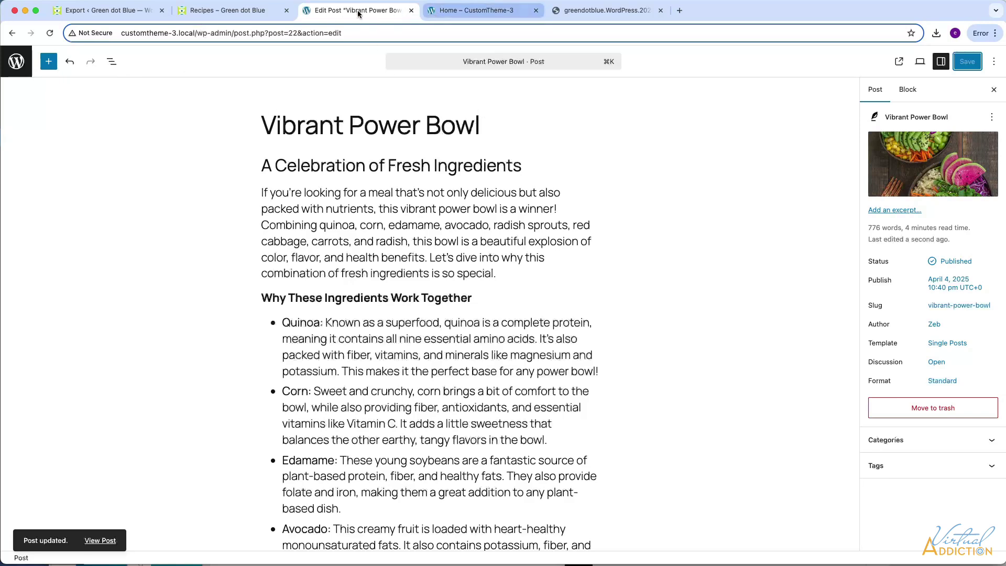
# Step: Check the Recipes page on the CustomTheme-3 front end and compare it with the original Green dot Blue Recipes page
pyautogui.click(466, 13)
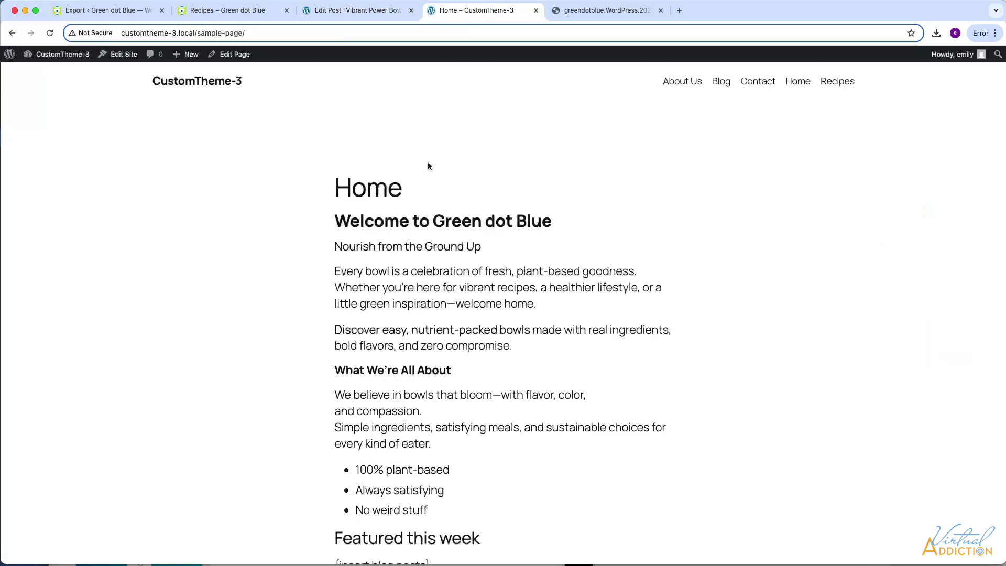
pyautogui.click(722, 83)
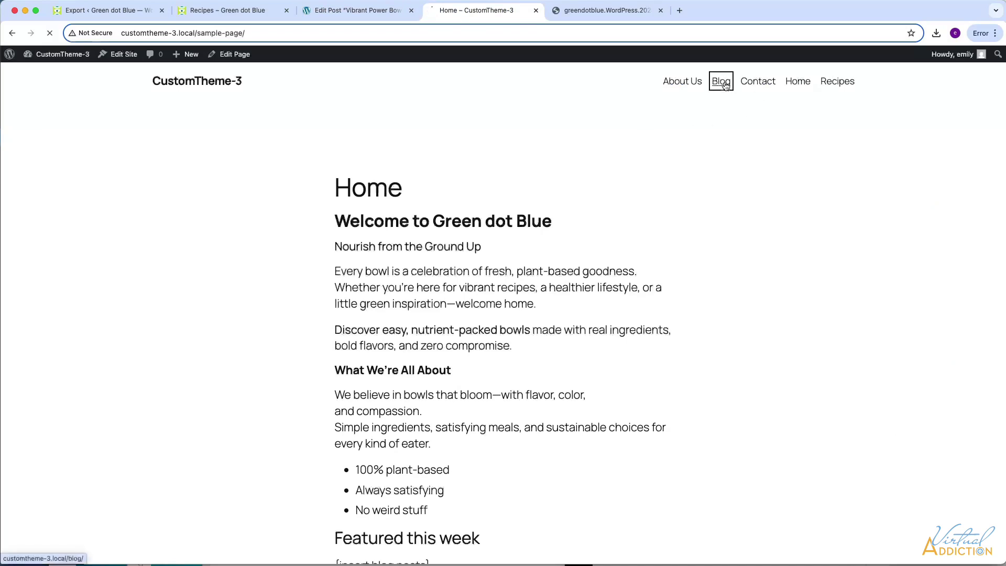
pyautogui.click(837, 82)
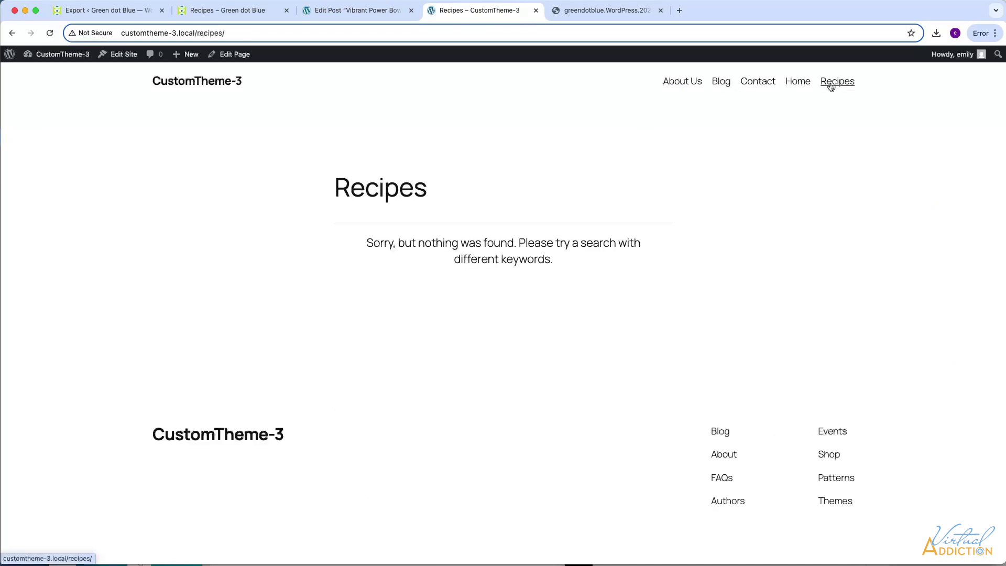
pyautogui.click(226, 10)
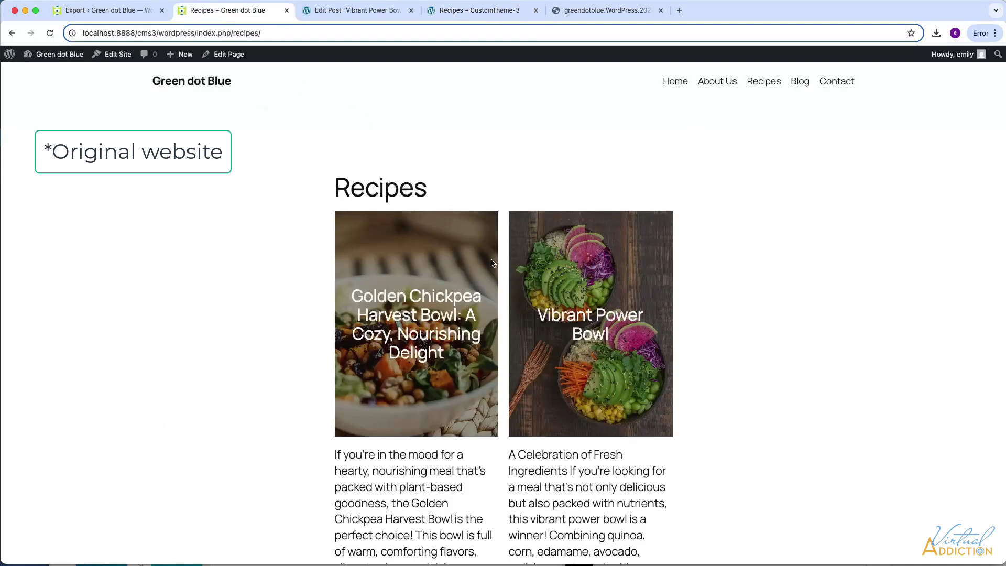
pyautogui.click(474, 12)
# Step: Open the CustomTheme-3 Recipes page for editing and examine the Query Loop block's category filter
pyautogui.click(377, 12)
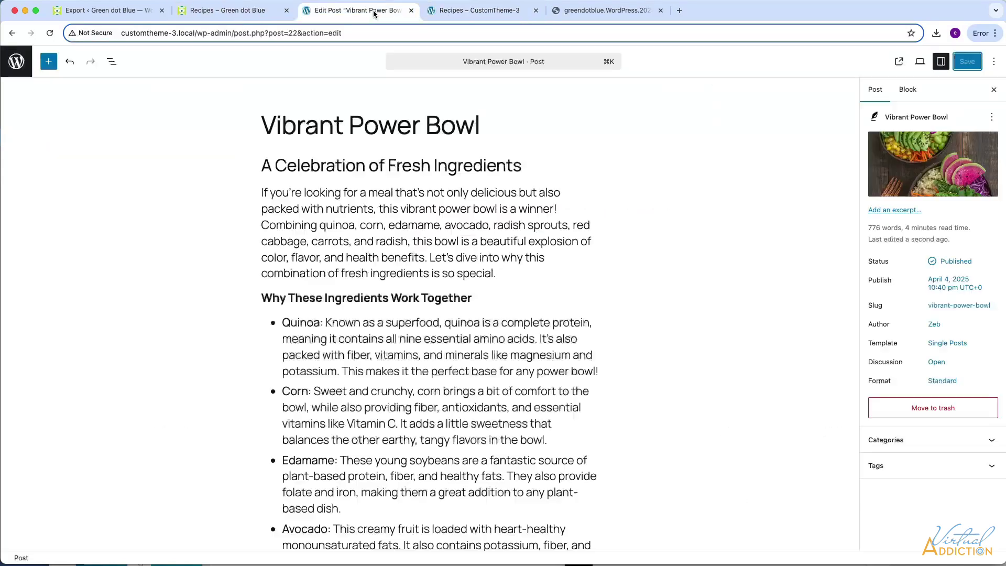
pyautogui.click(17, 61)
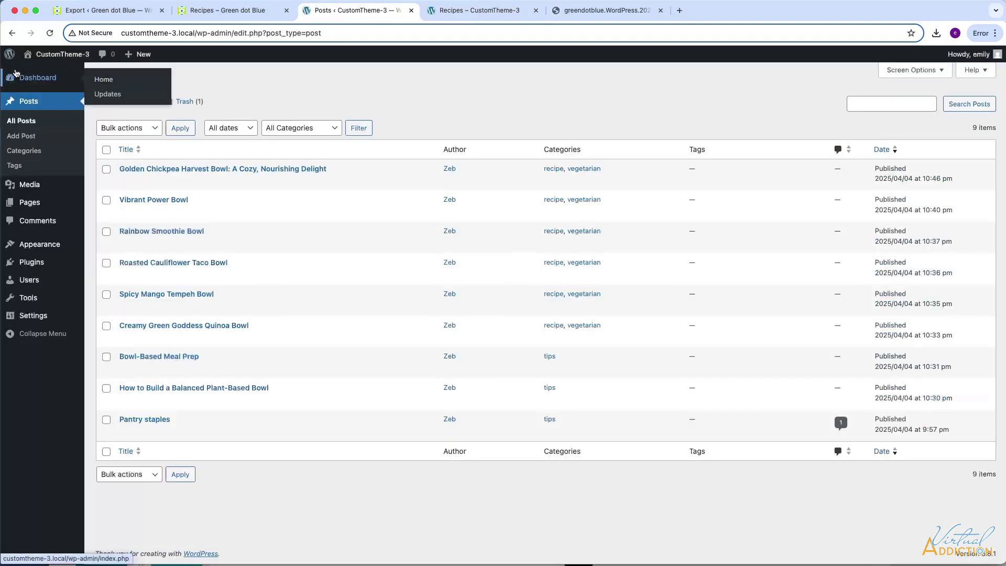
pyautogui.click(30, 206)
pyautogui.click(131, 323)
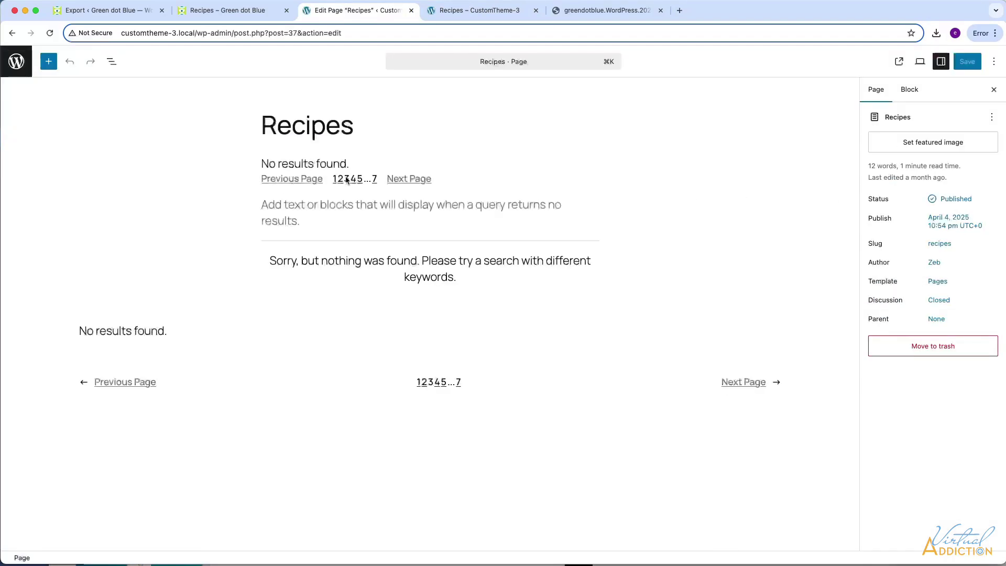
pyautogui.click(111, 62)
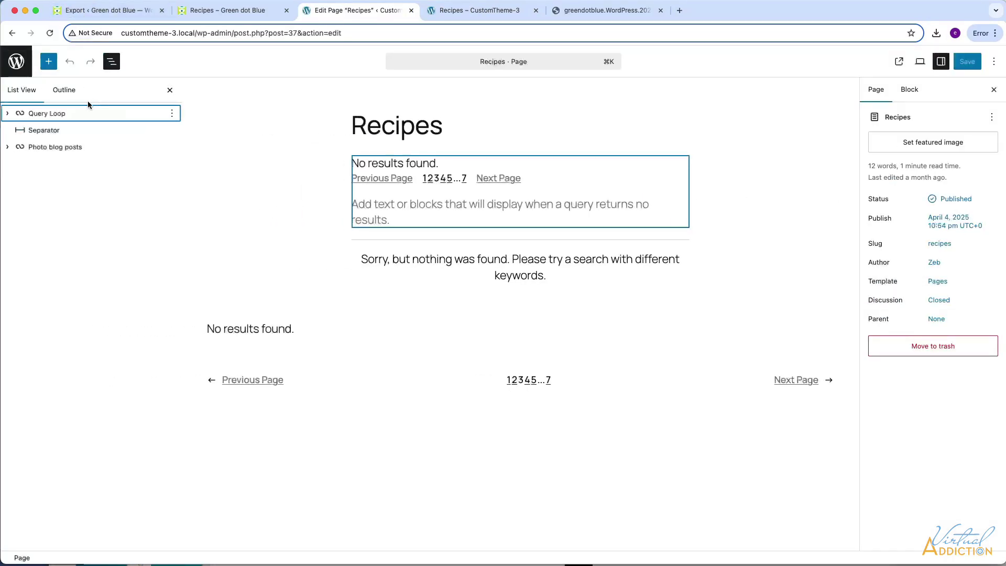
pyautogui.click(9, 113)
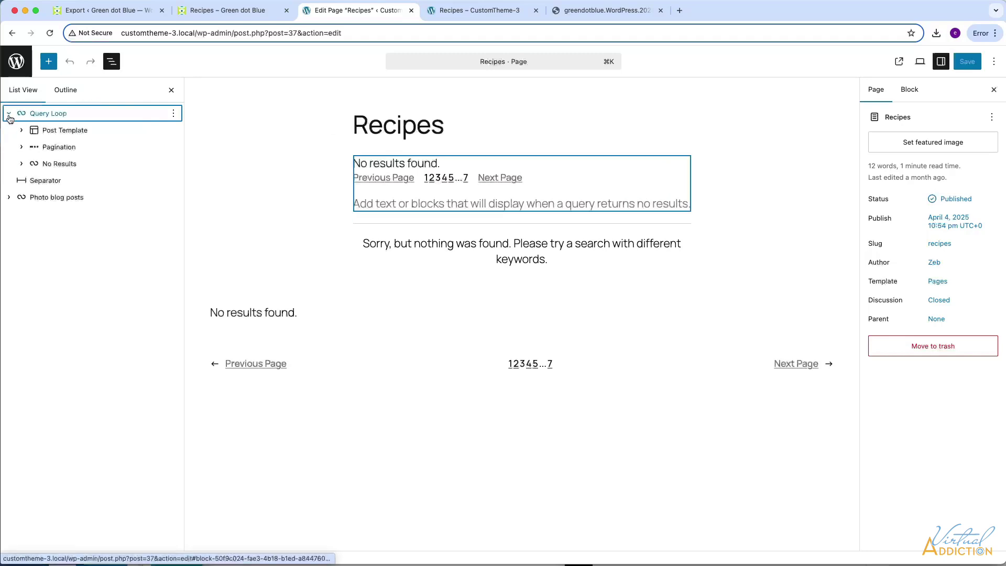
pyautogui.click(57, 116)
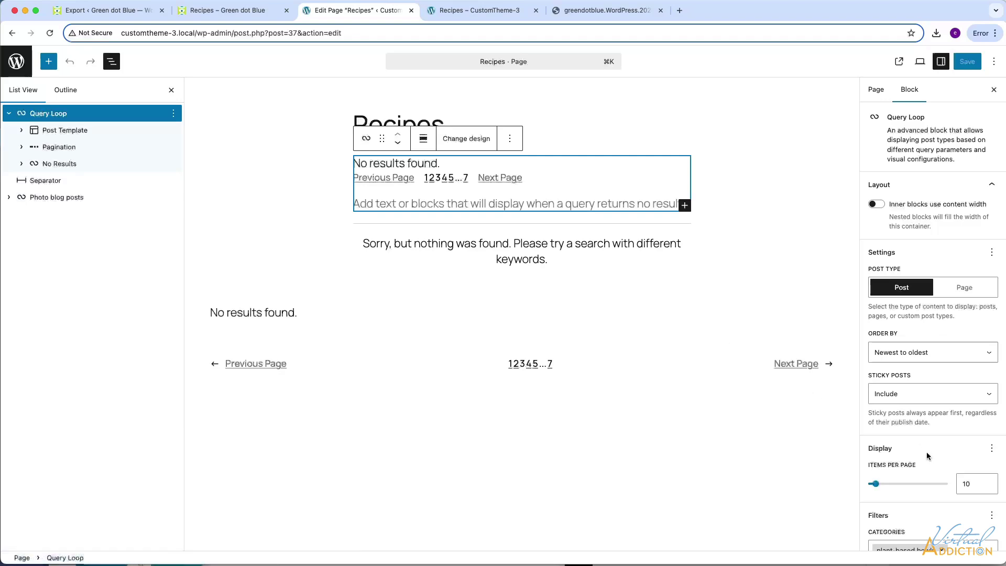
pyautogui.scroll(-2, 928, 456)
pyautogui.scroll(-1, 927, 456)
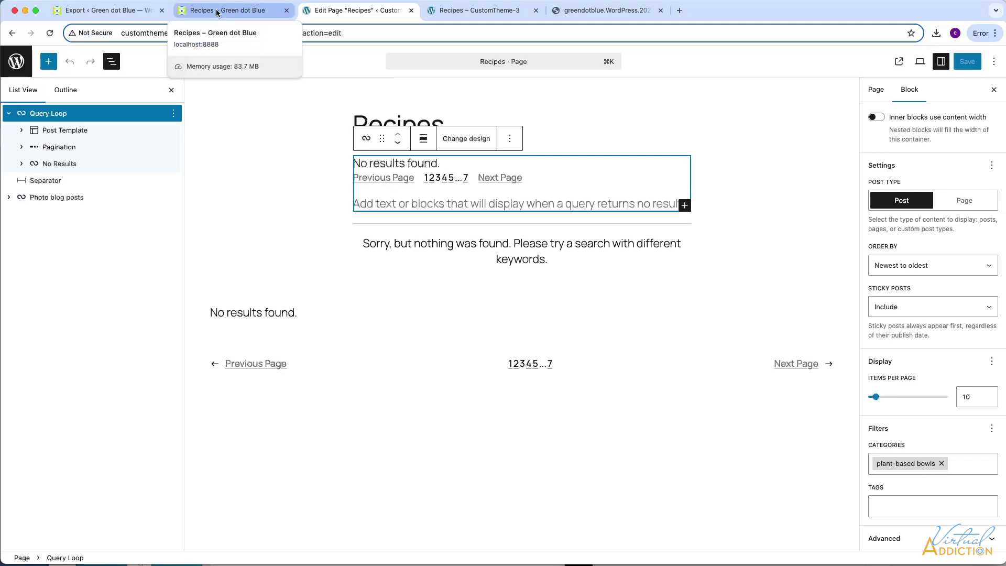
# Step: Open the original Green dot Blue Recipes page for editing and examine its Query Loop's category filter
pyautogui.click(105, 10)
pyautogui.moveTo(38, 144)
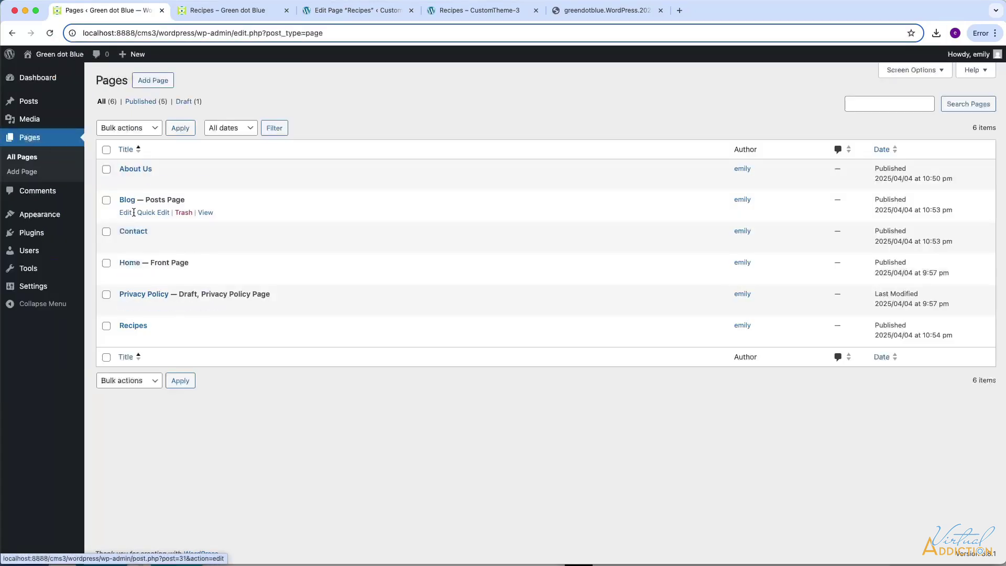
pyautogui.click(128, 326)
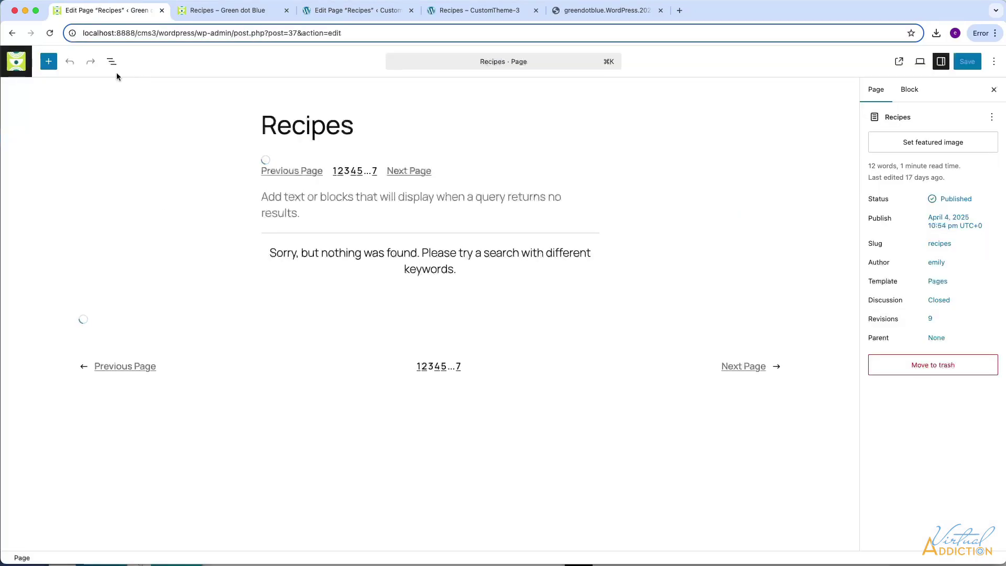
pyautogui.click(111, 62)
pyautogui.click(22, 115)
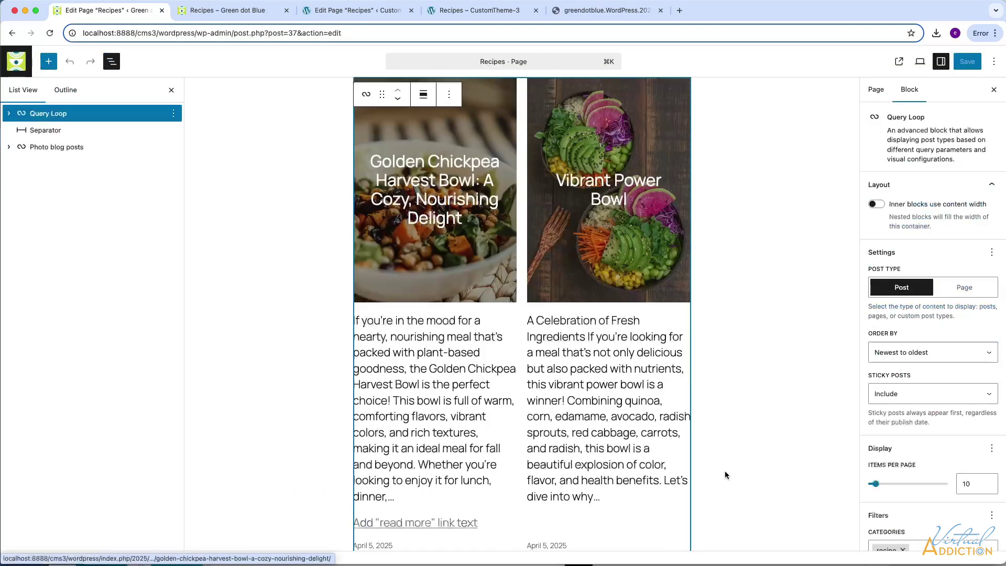
pyautogui.scroll(-3, 891, 461)
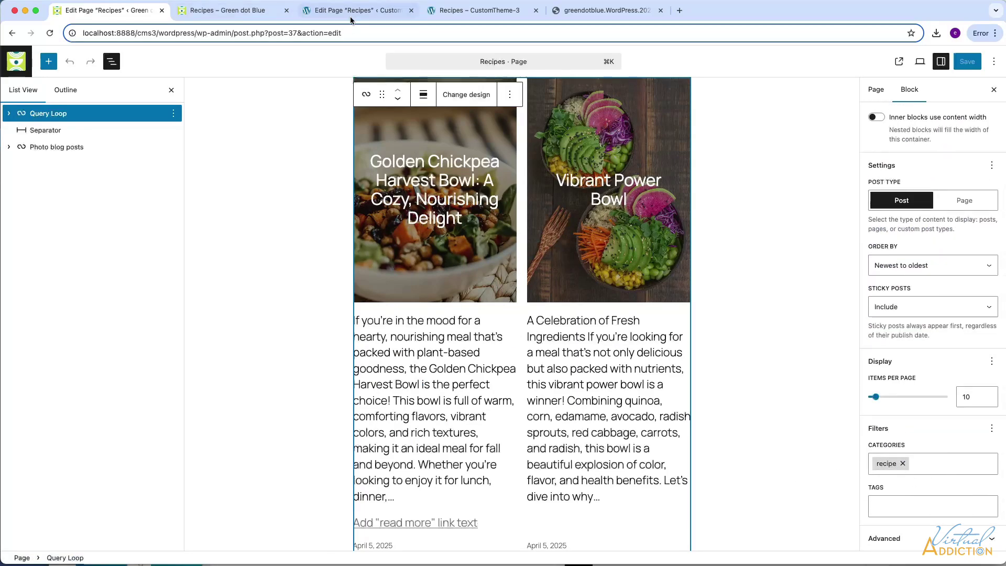
# Step: Remove the plant-based bowls category filter from the CustomTheme-3 Recipes page's Query Loop and review the listed posts
pyautogui.click(391, 10)
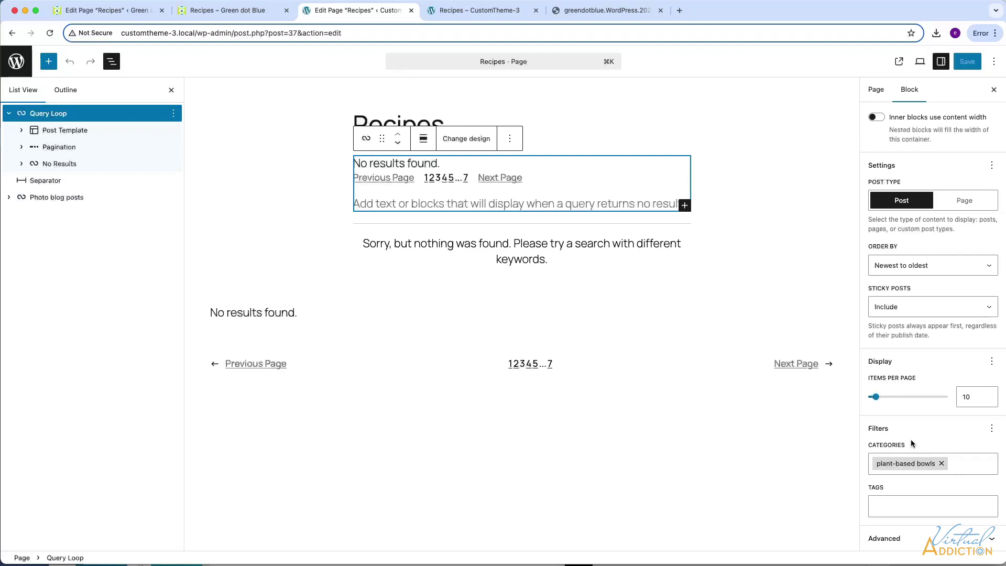
pyautogui.click(942, 464)
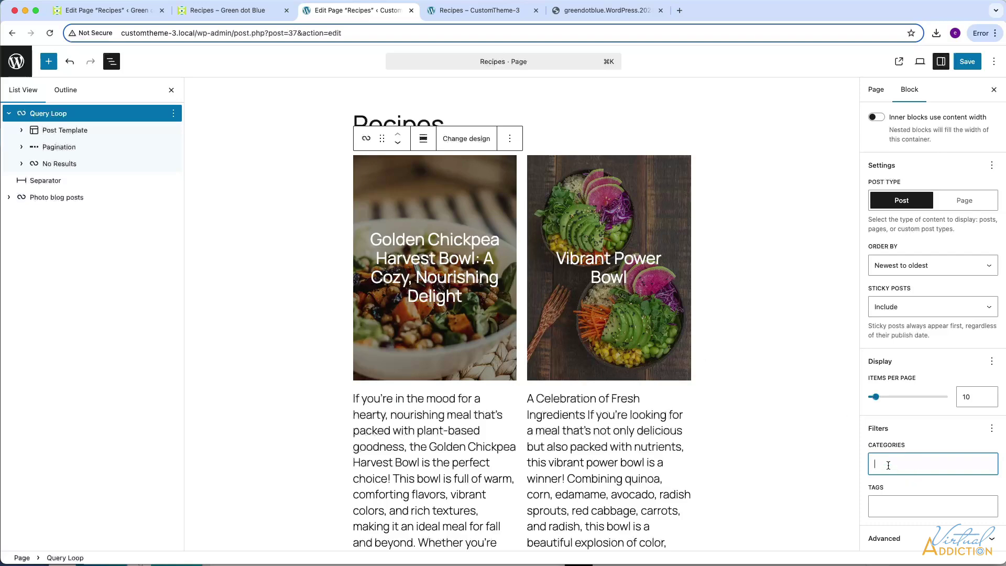
pyautogui.scroll(-10, 785, 436)
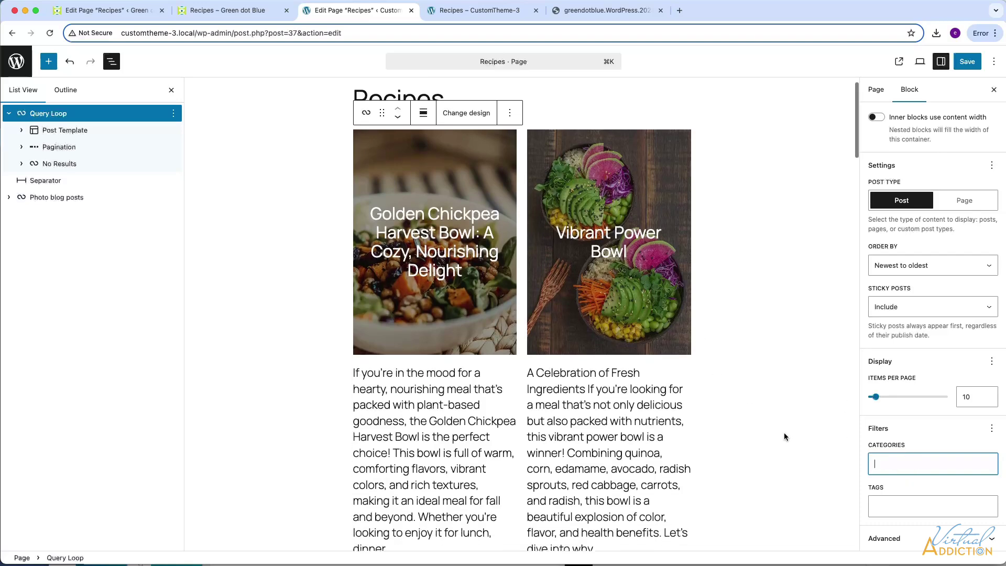
pyautogui.scroll(-10, 784, 436)
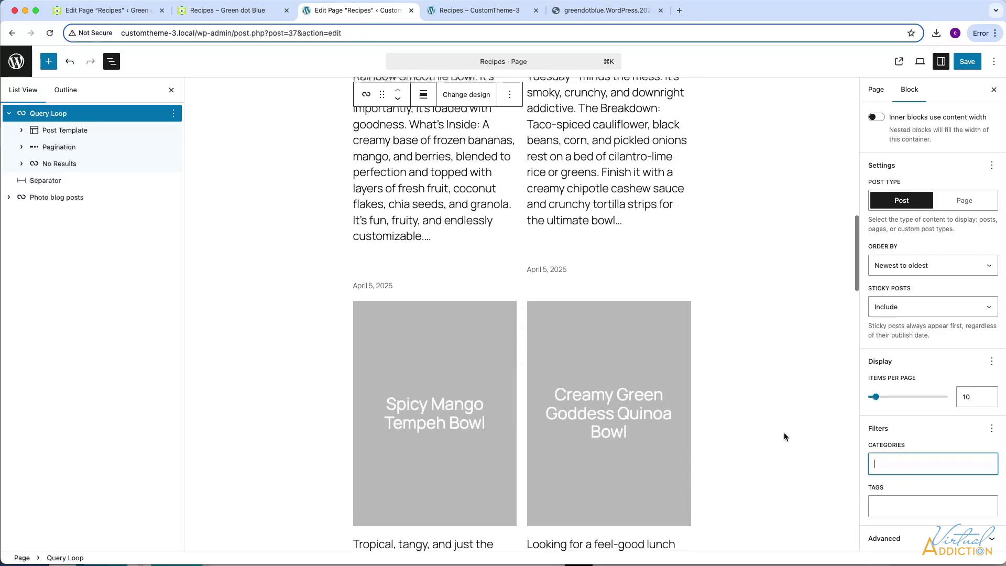
pyautogui.scroll(6, 461, 317)
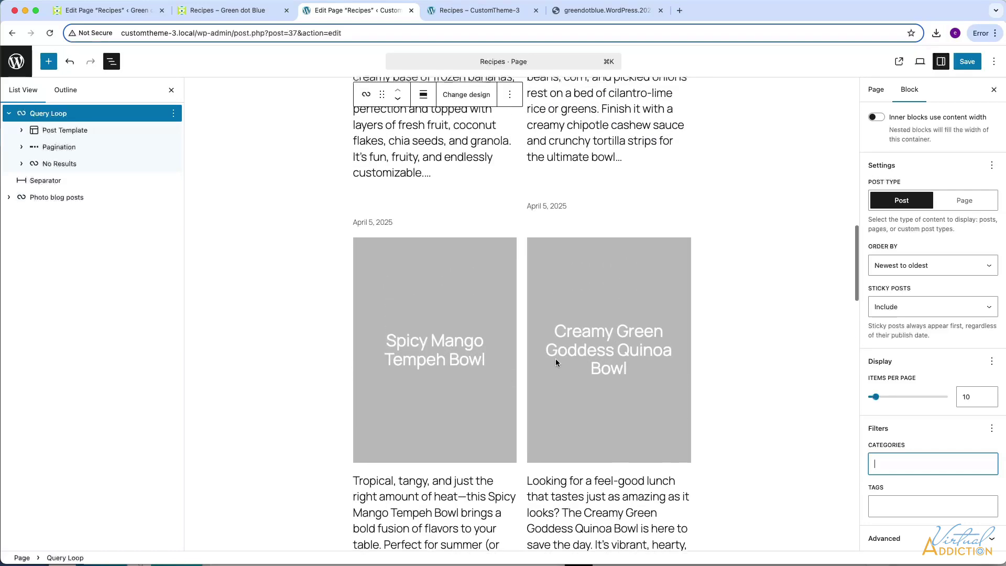
pyautogui.scroll(-8, 668, 412)
pyautogui.scroll(-12, 667, 412)
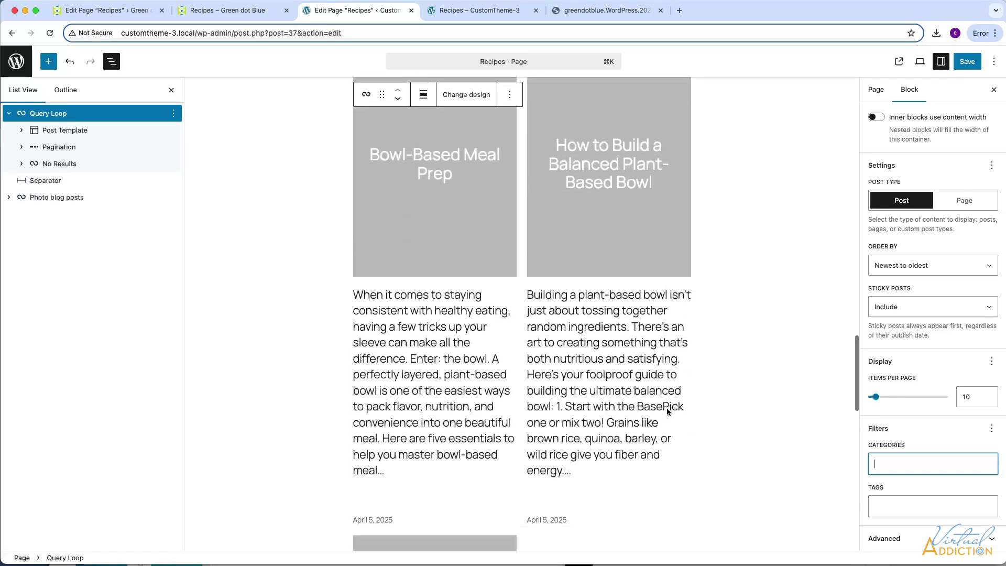
pyautogui.scroll(-2, 667, 412)
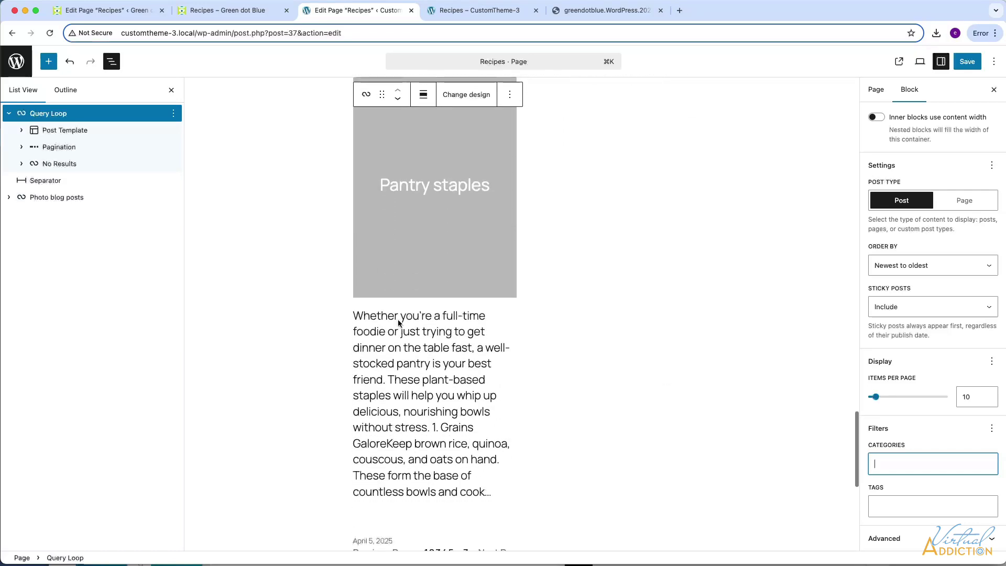
pyautogui.scroll(-2, 479, 397)
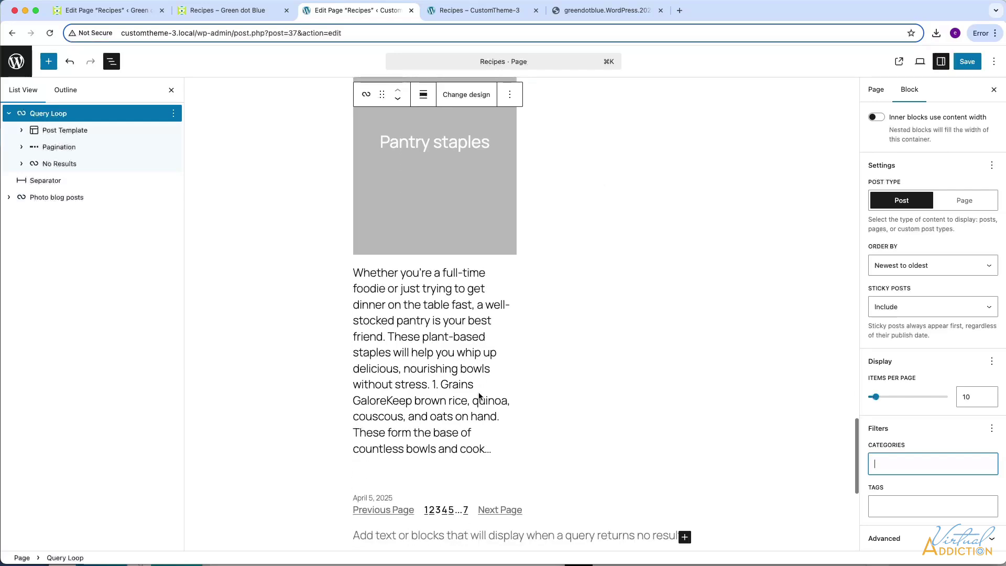
pyautogui.scroll(20, 568, 391)
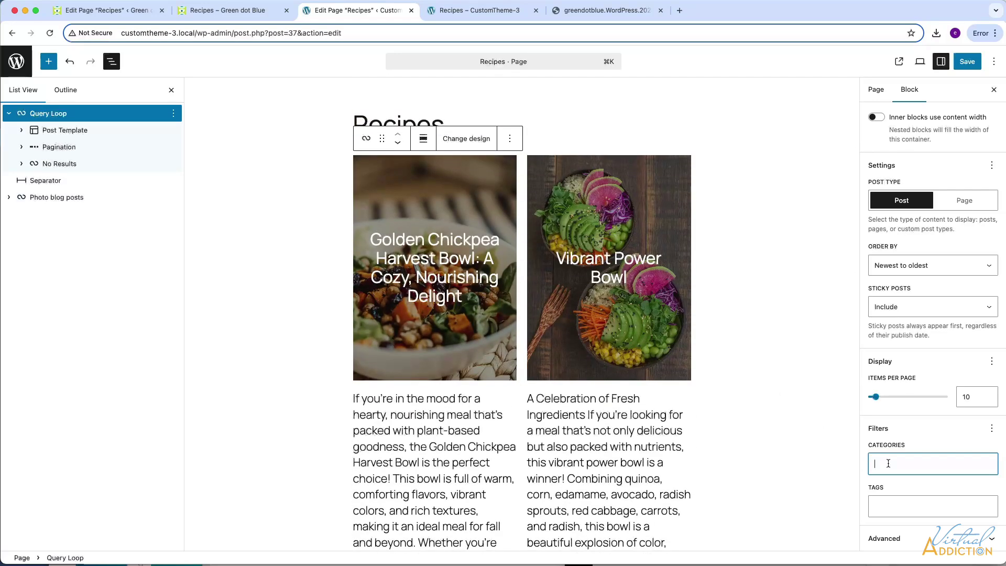
# Step: Filter the Query Loop by the recipe category and save the Recipes page
pyautogui.write('c')
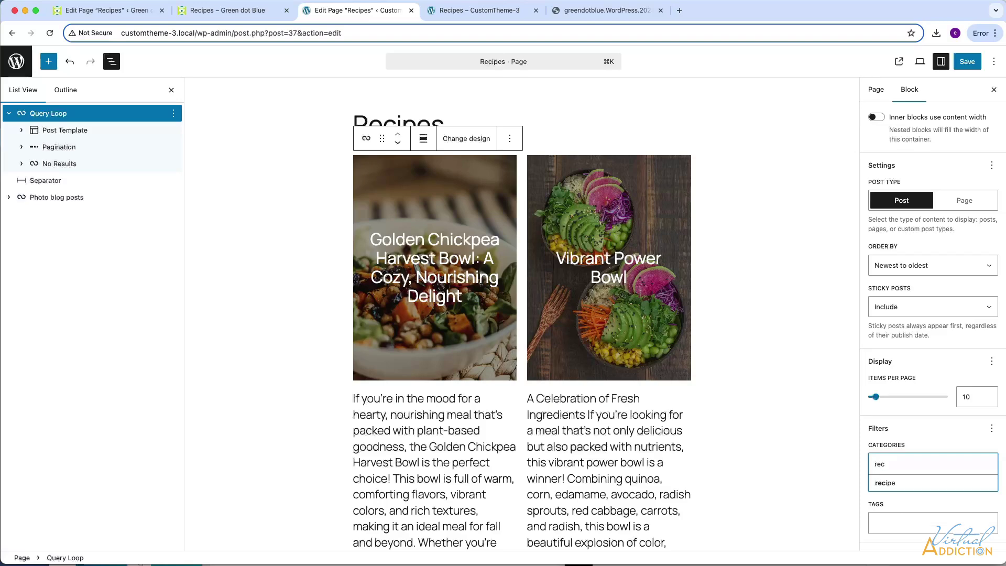
pyautogui.click(899, 489)
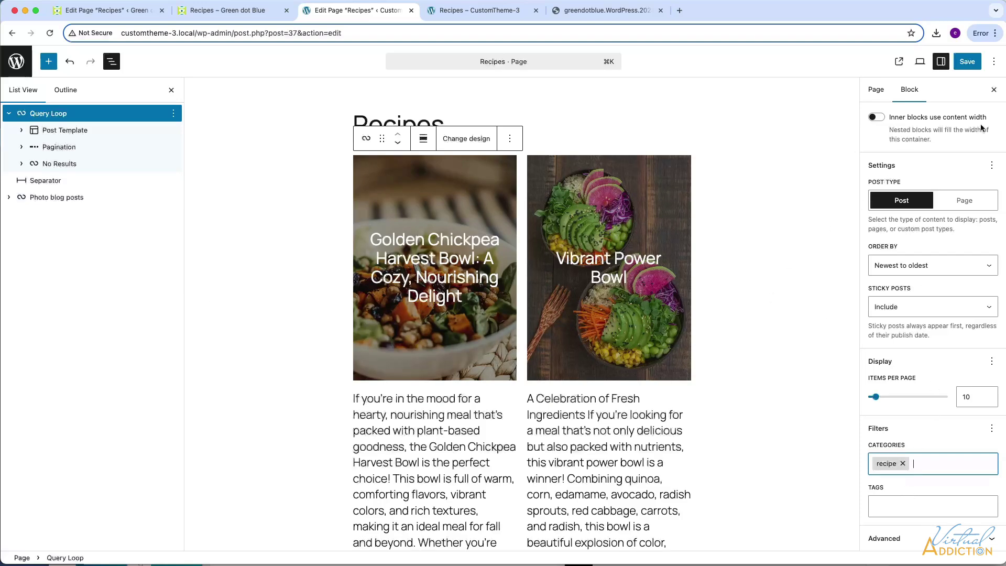
pyautogui.click(967, 61)
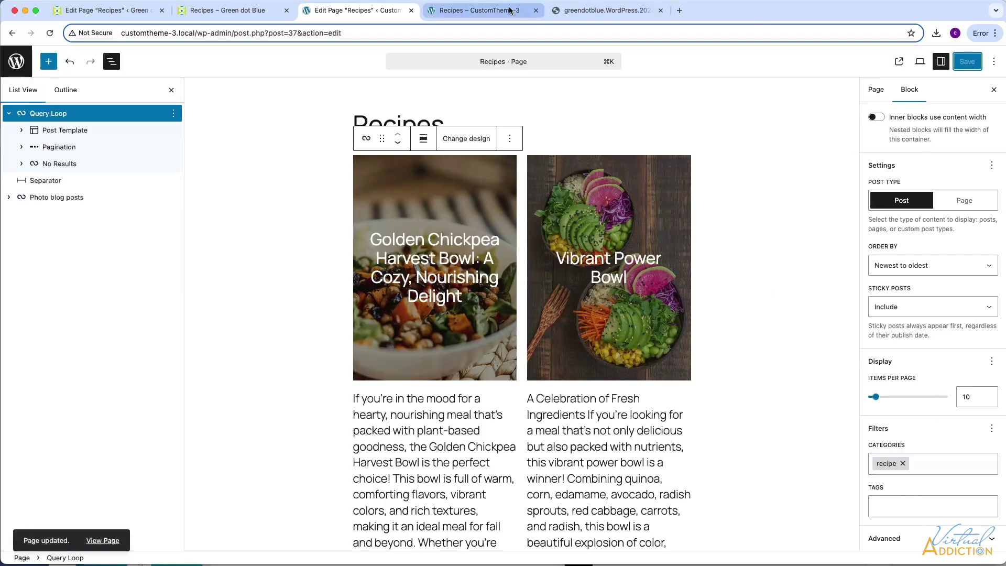
# Step: Reload the CustomTheme-3 front-end Recipes page, look through its posts, and open the Blog page
pyautogui.click(488, 10)
pyautogui.click(50, 33)
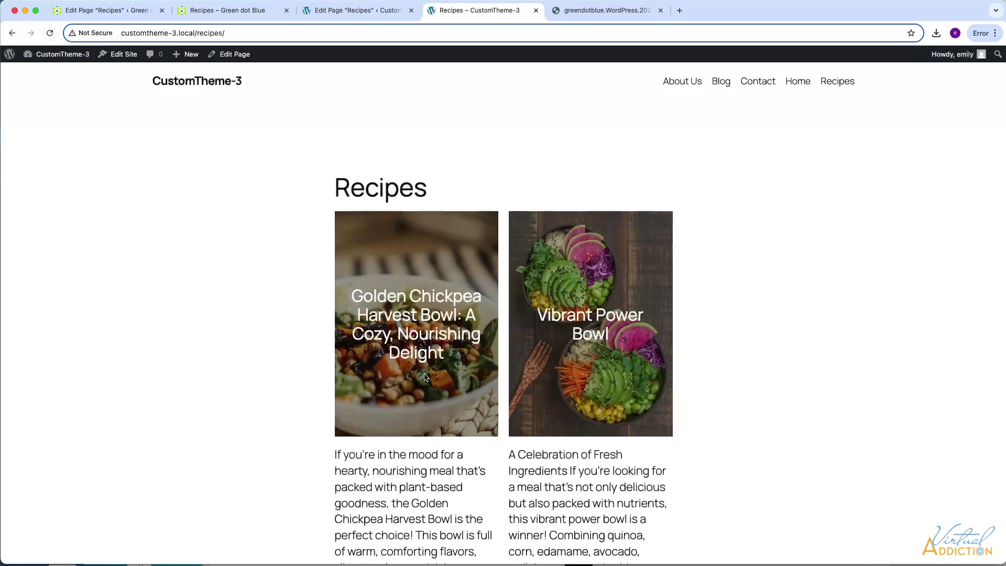
pyautogui.scroll(-3, 426, 377)
pyautogui.scroll(-10, 425, 377)
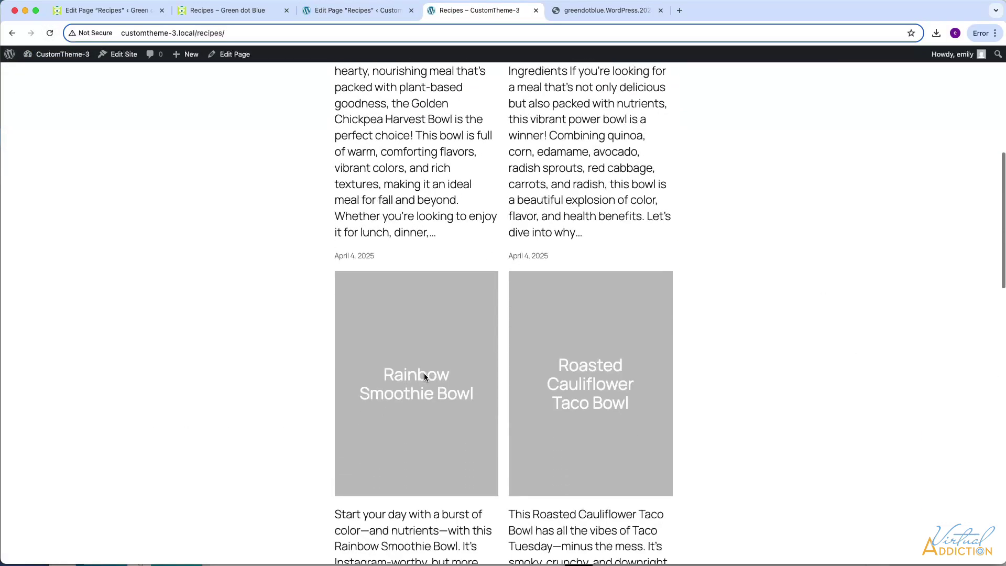
pyautogui.scroll(-3, 425, 374)
pyautogui.scroll(15, 424, 373)
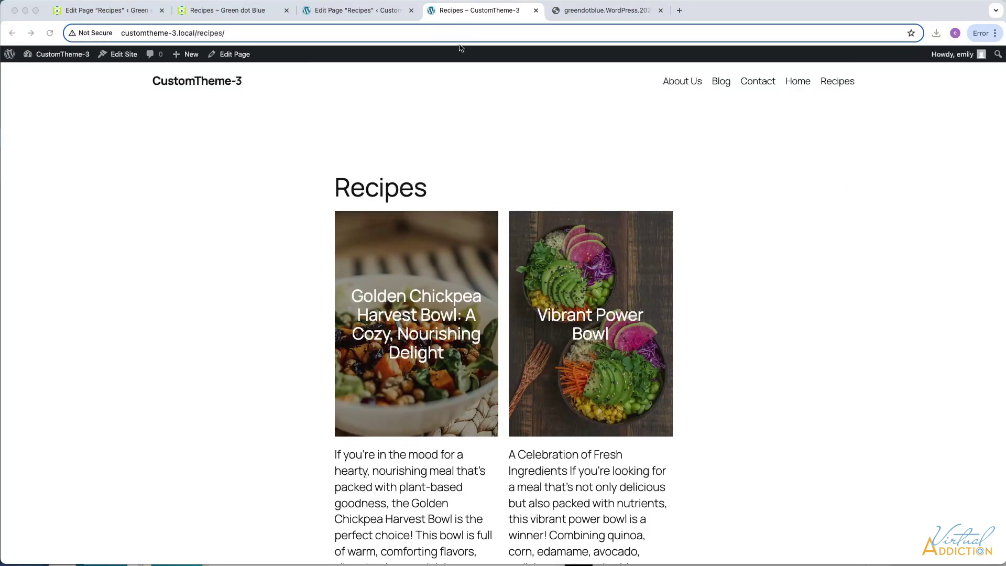
pyautogui.click(722, 83)
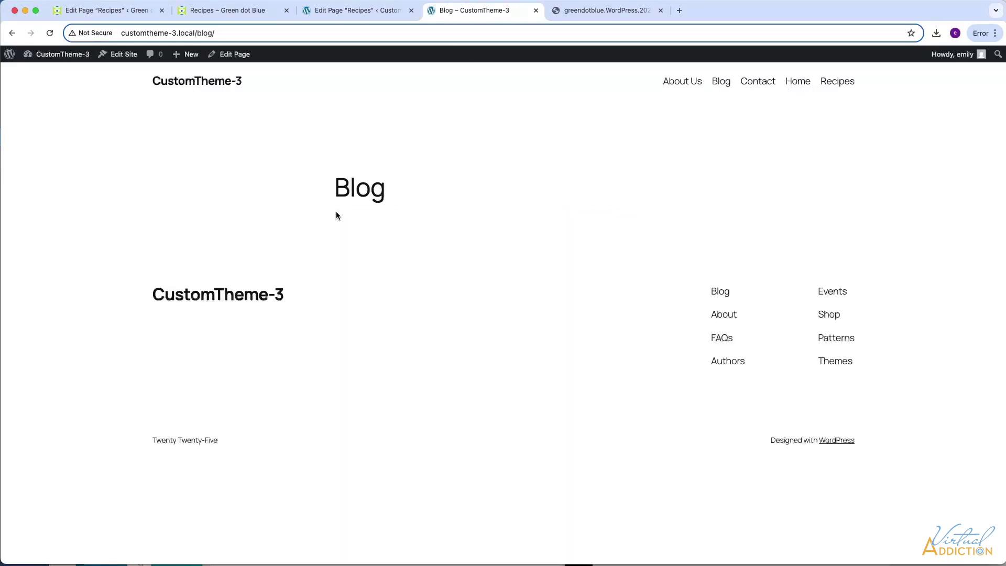
# Step: Open the CustomTheme-3 Blog page for editing and dismiss the starter pattern chooser
pyautogui.click(331, 12)
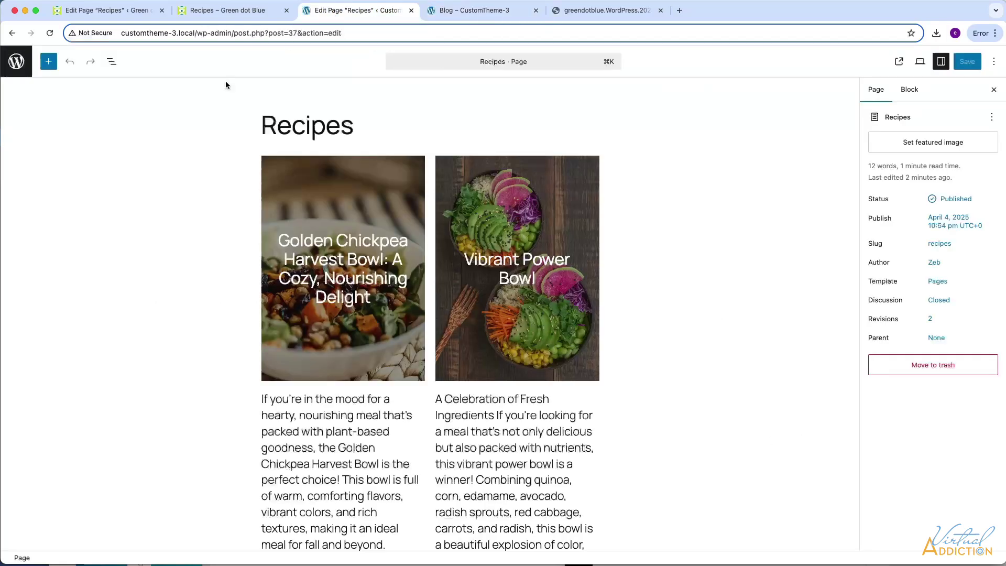
pyautogui.click(22, 67)
pyautogui.click(128, 201)
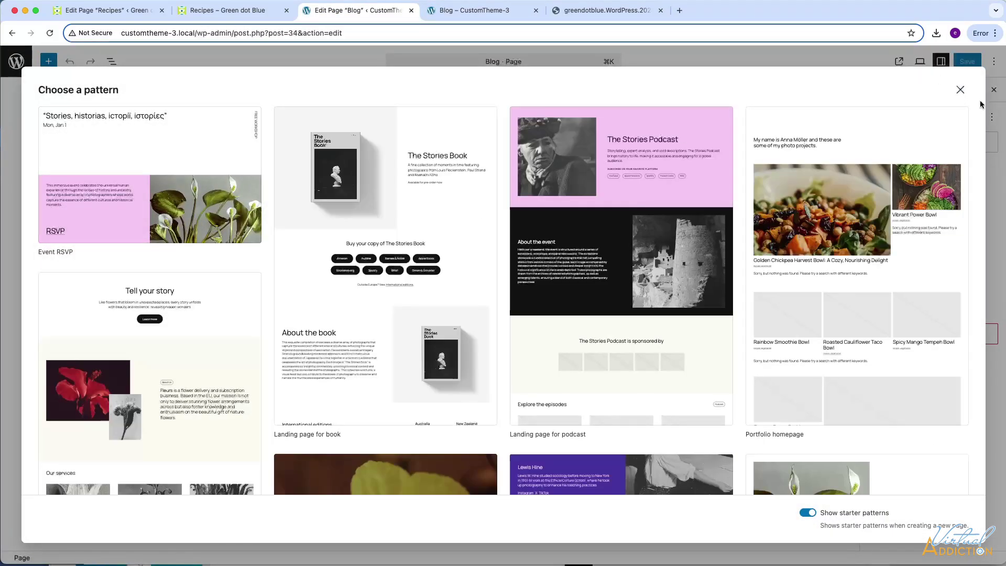
pyautogui.click(961, 90)
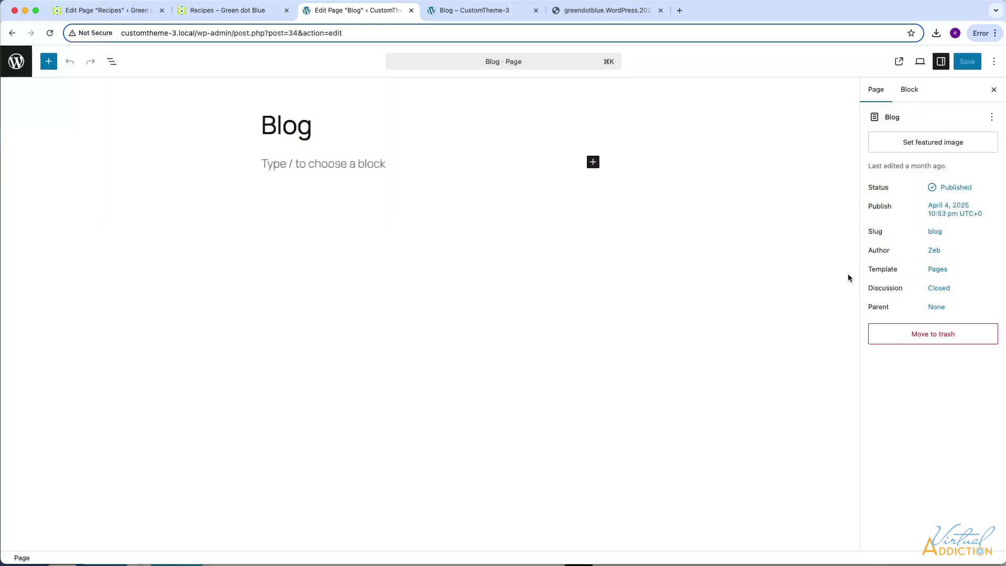
# Step: Examine the original Green dot Blue site's Blog page in the editor and its Reading settings for the homepage and posts page
pyautogui.click(103, 13)
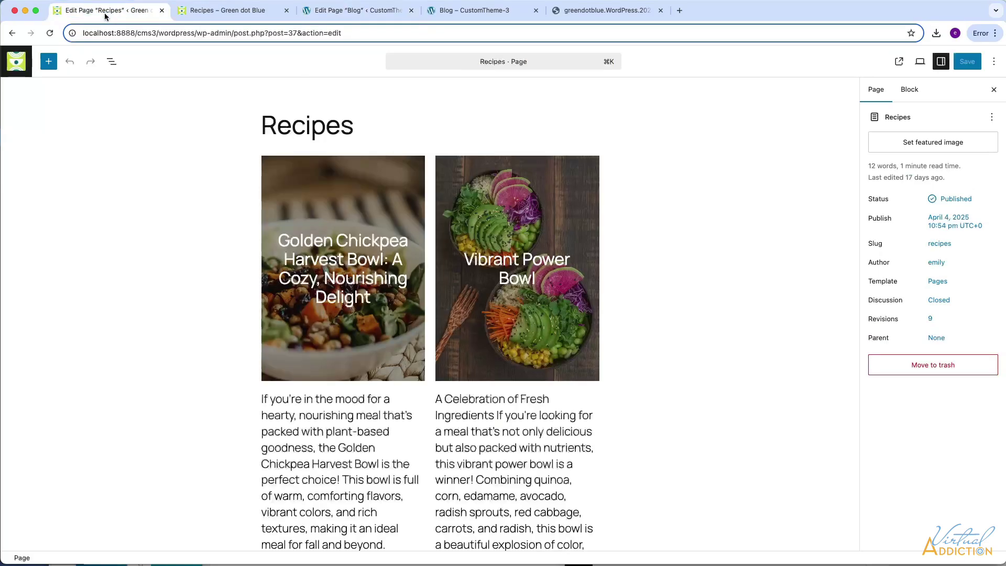
pyautogui.click(16, 61)
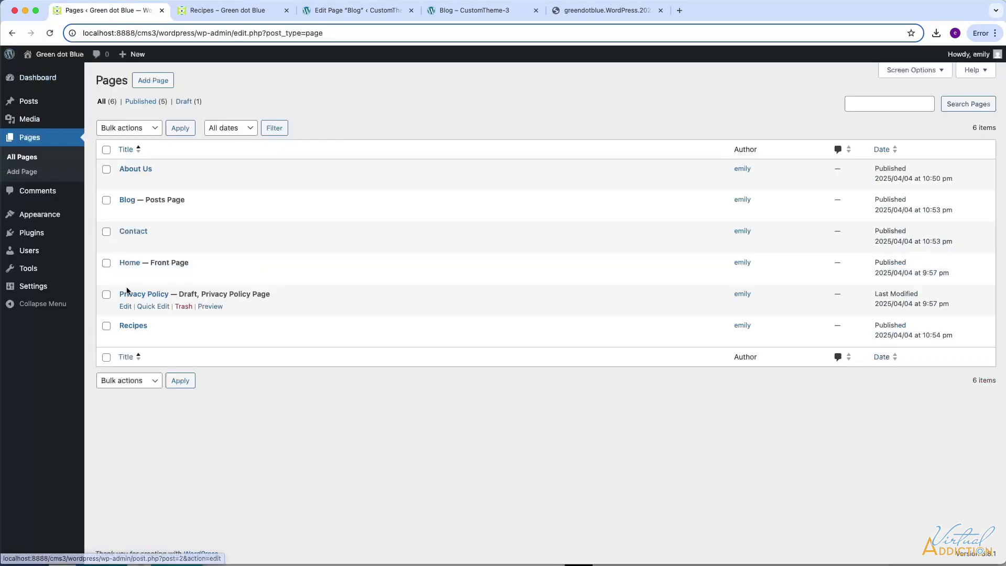
pyautogui.click(128, 201)
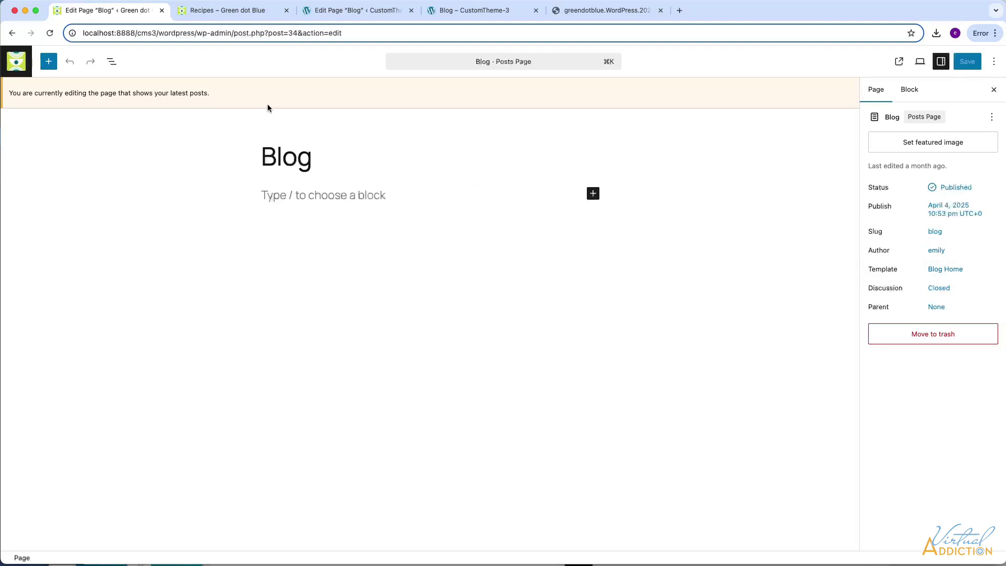
pyautogui.click(15, 61)
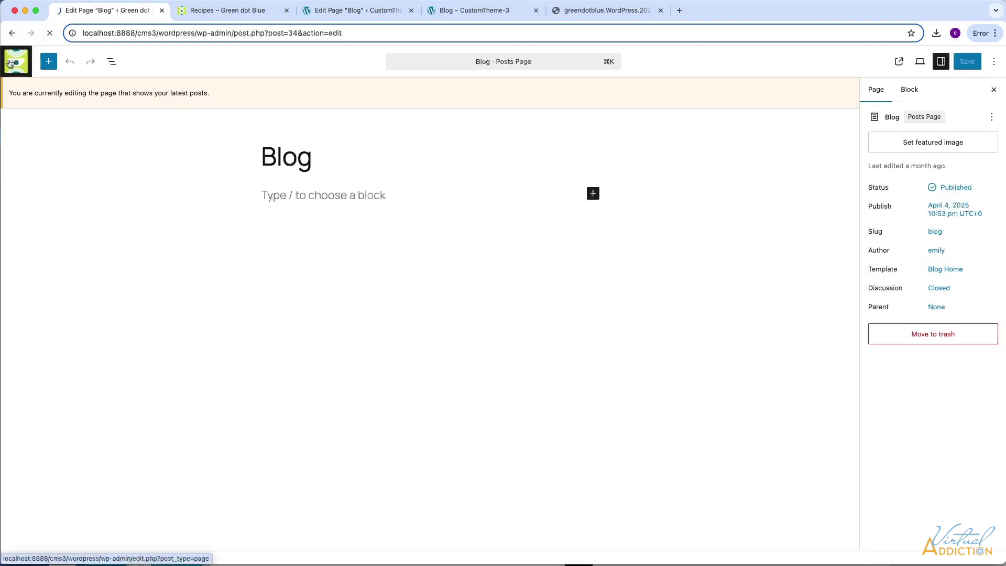
pyautogui.moveTo(46, 291)
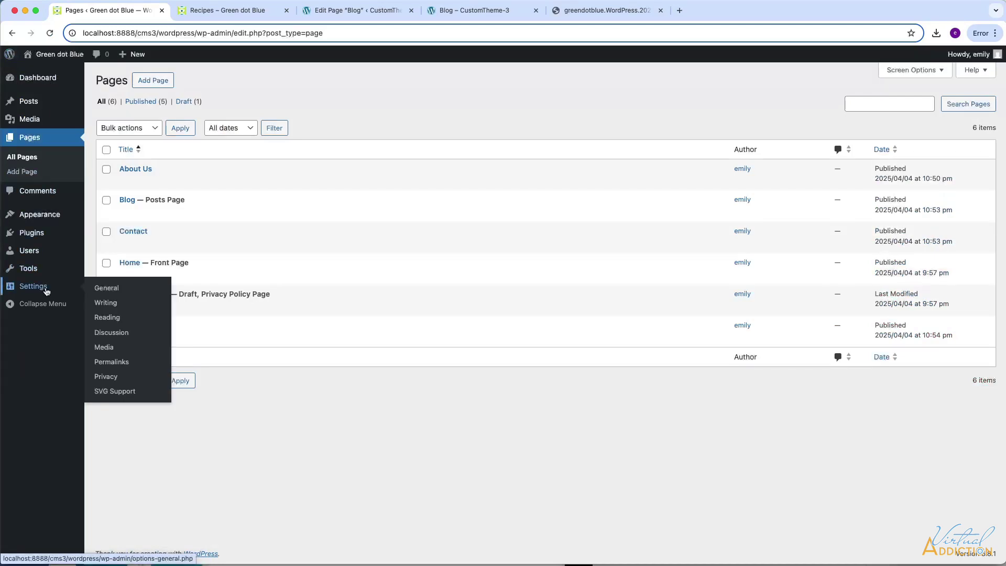
pyautogui.click(112, 318)
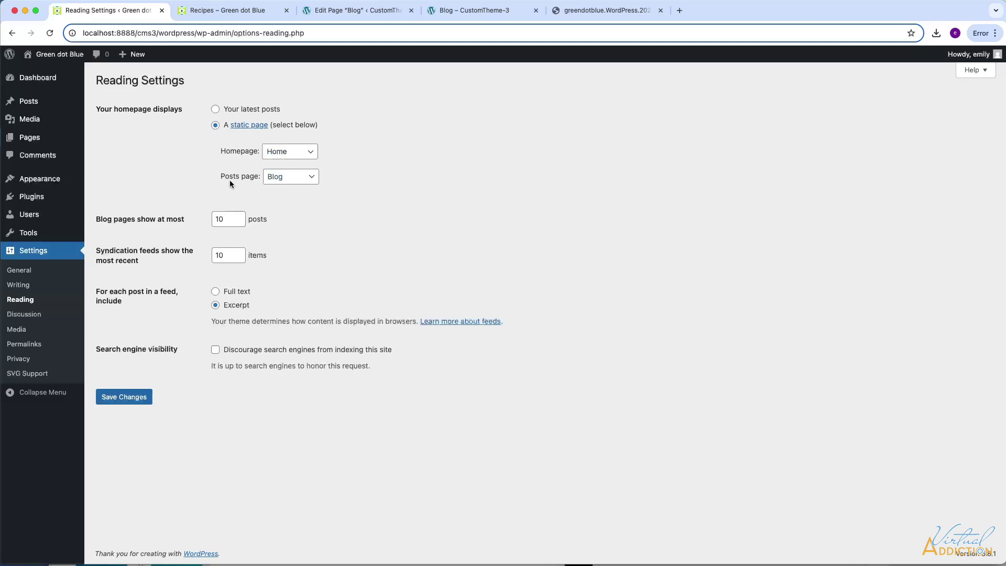
# Step: In the CustomTheme-3 Reading settings, use a static page with Home as homepage and Blog as posts page, and save the changes
pyautogui.click(386, 9)
pyautogui.click(16, 61)
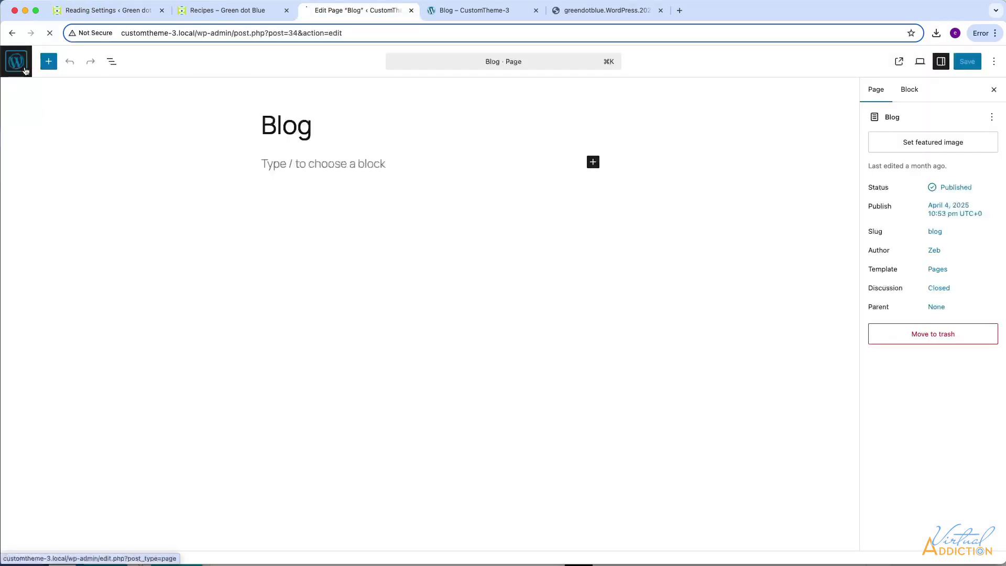
pyautogui.moveTo(36, 295)
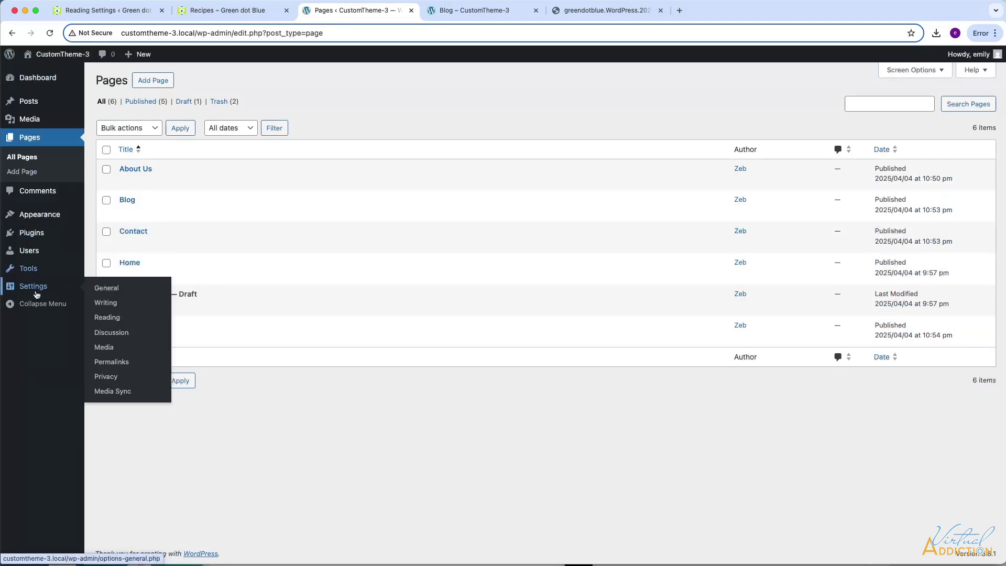
pyautogui.click(111, 318)
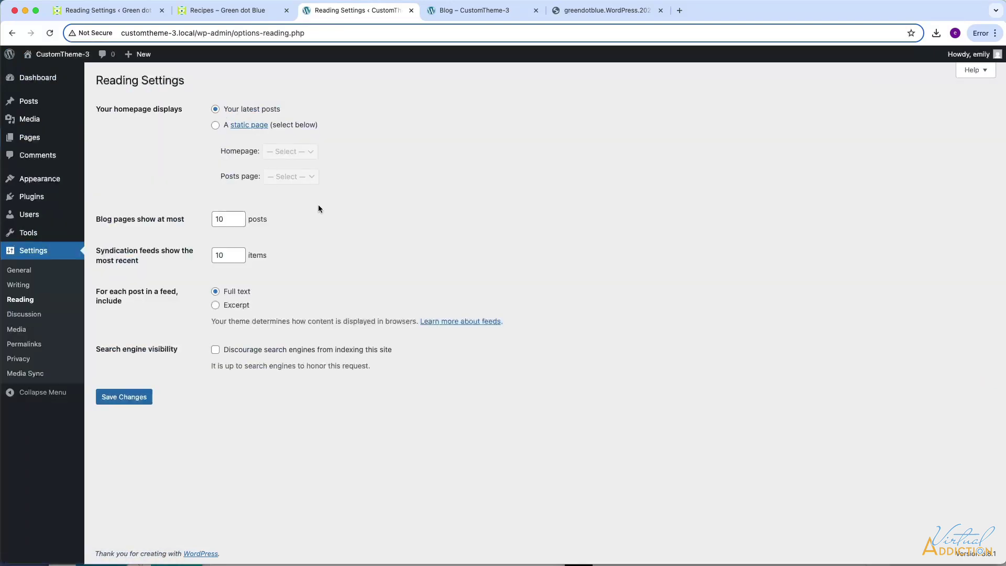
pyautogui.click(215, 125)
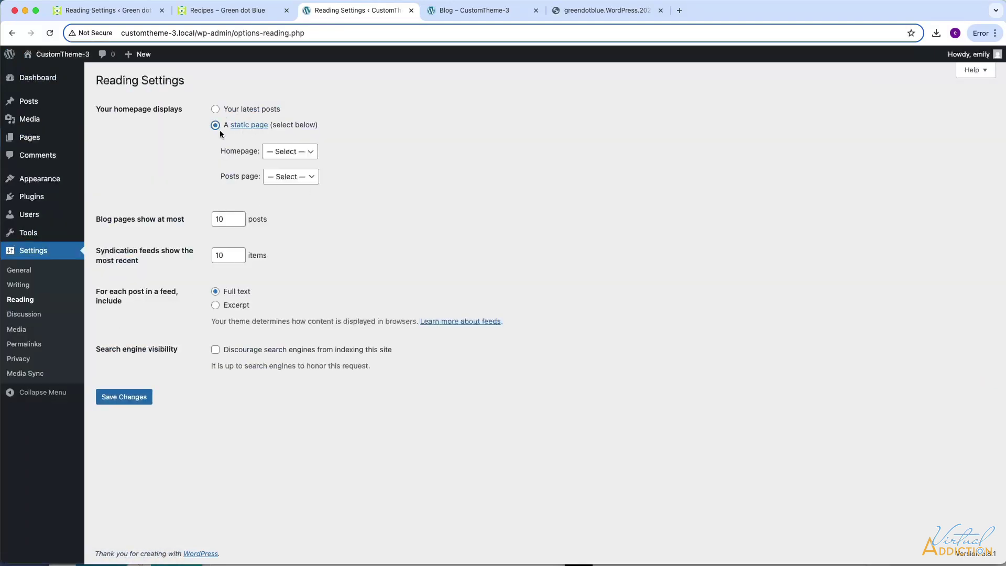
pyautogui.click(286, 153)
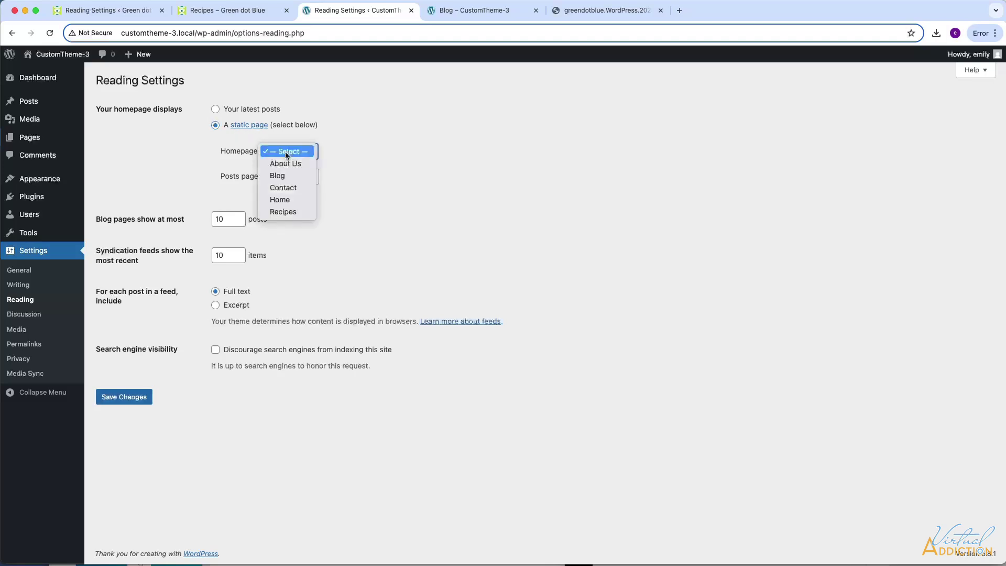
pyautogui.click(290, 198)
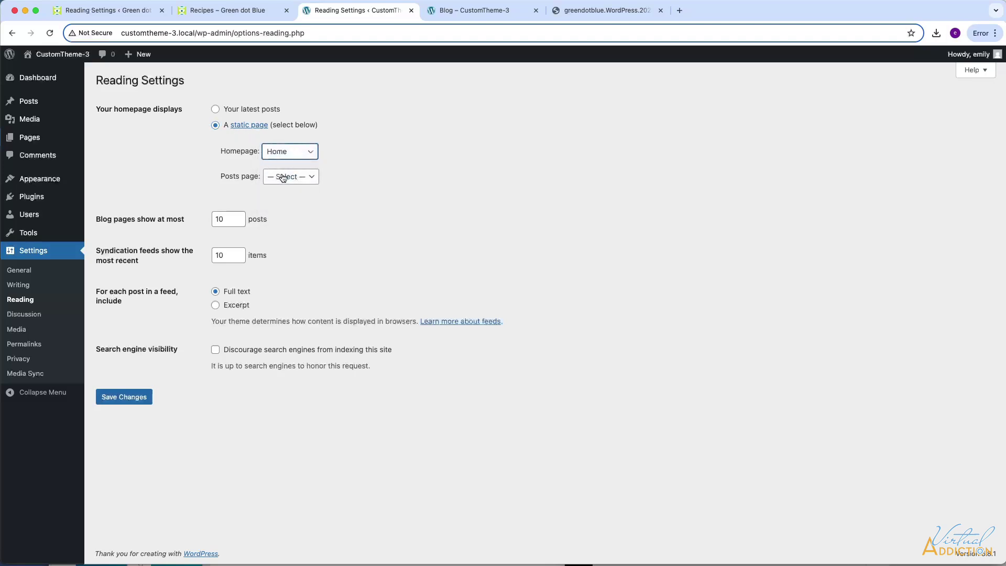
pyautogui.click(283, 176)
pyautogui.click(287, 201)
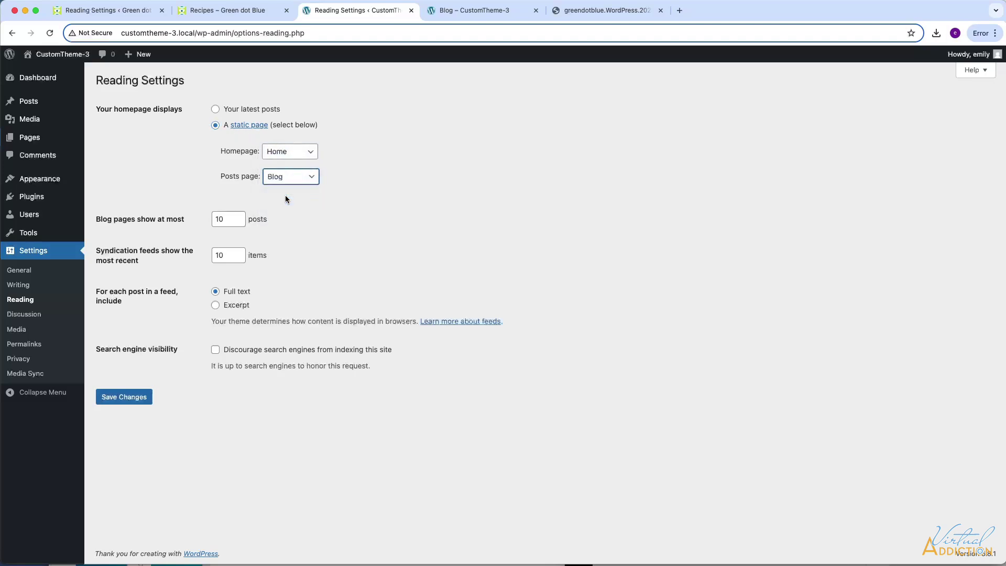
pyautogui.click(140, 402)
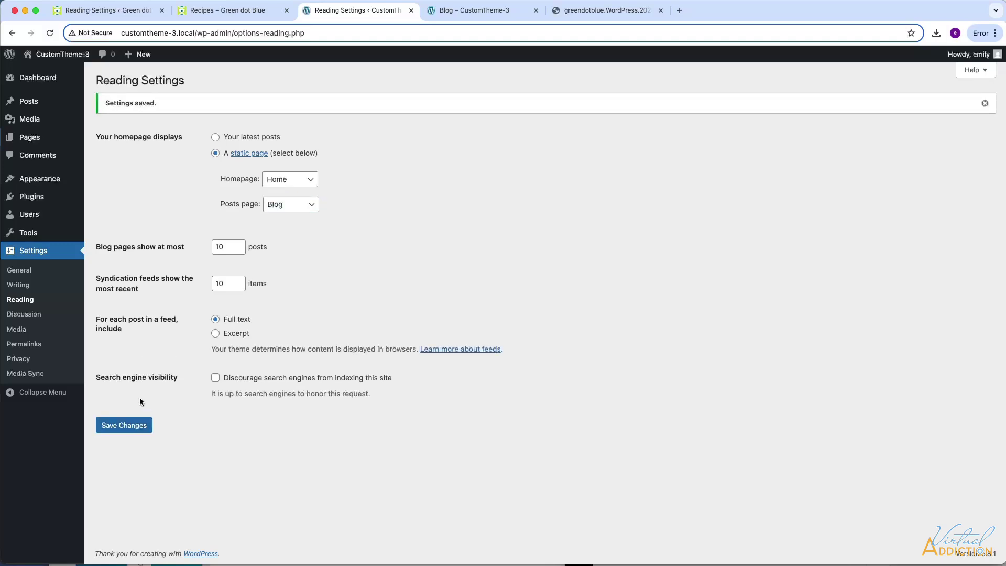
# Step: Reload the CustomTheme-3 front-end Blog page, look through its posts, and compare its site title with the original site's
pyautogui.click(509, 13)
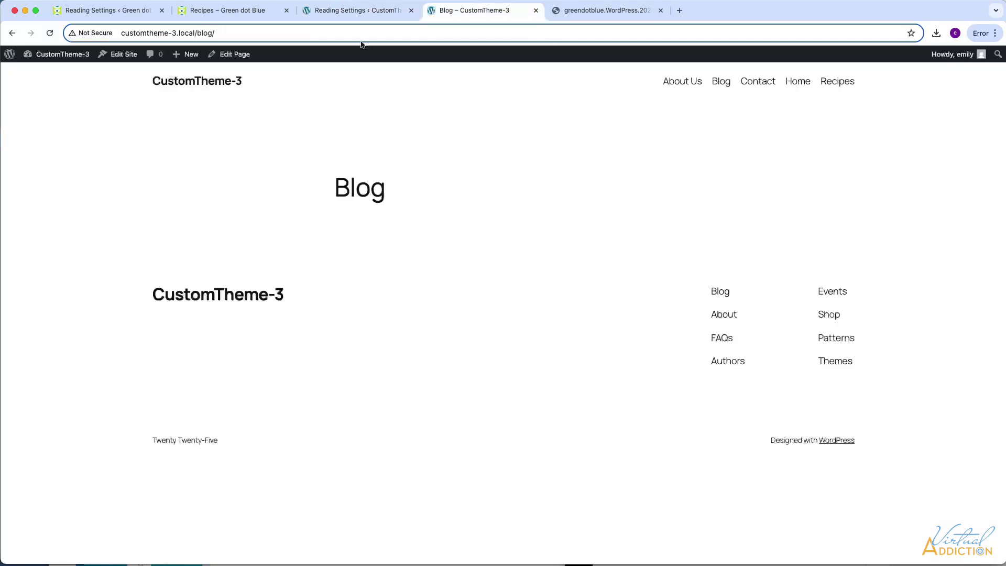
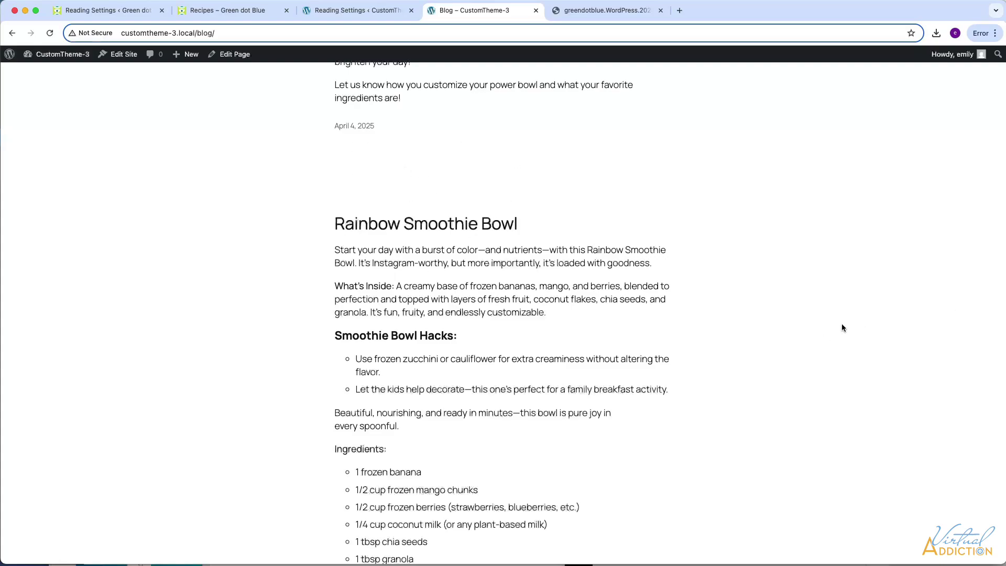
pyautogui.scroll(-20, 842, 324)
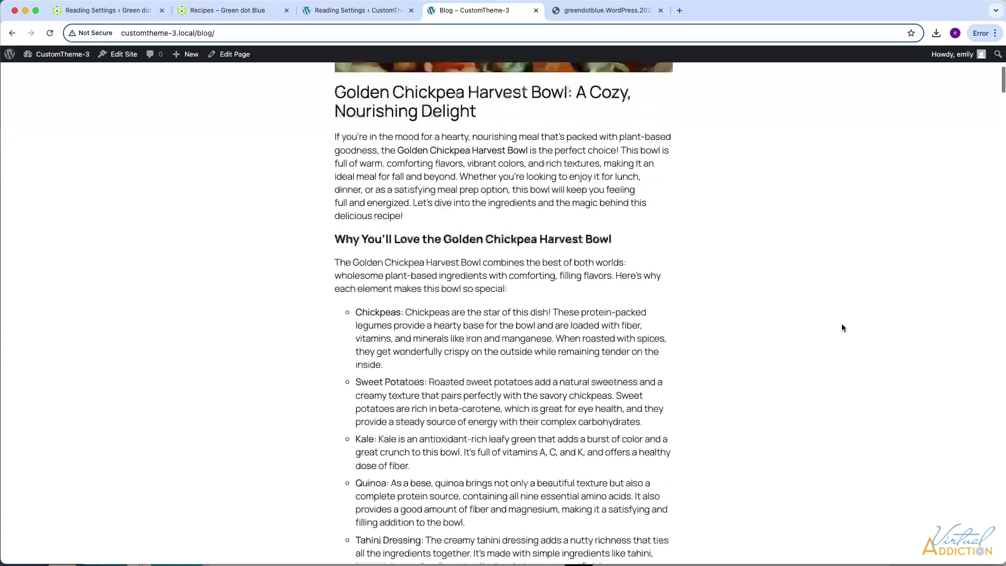
pyautogui.scroll(7, 842, 328)
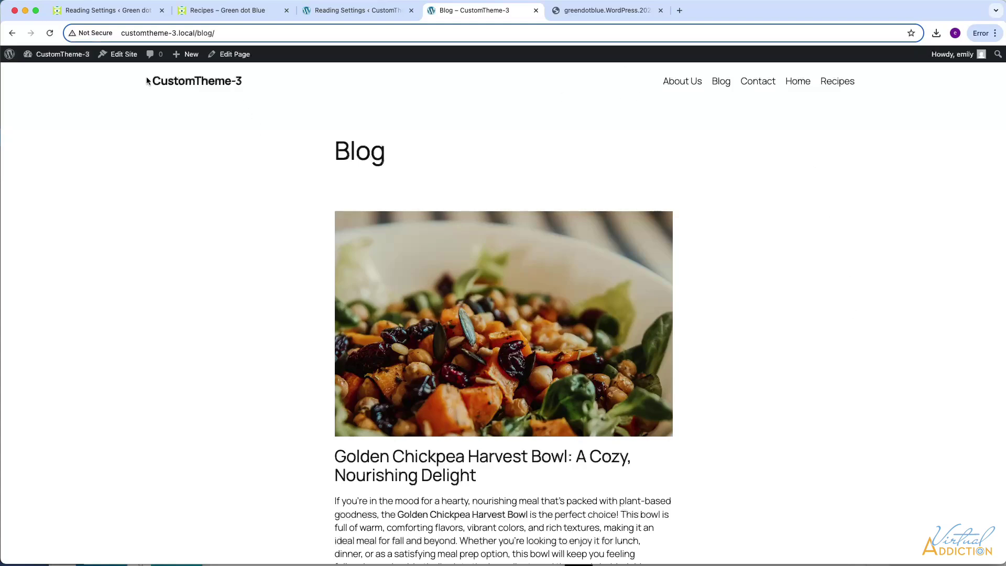
pyautogui.click(241, 16)
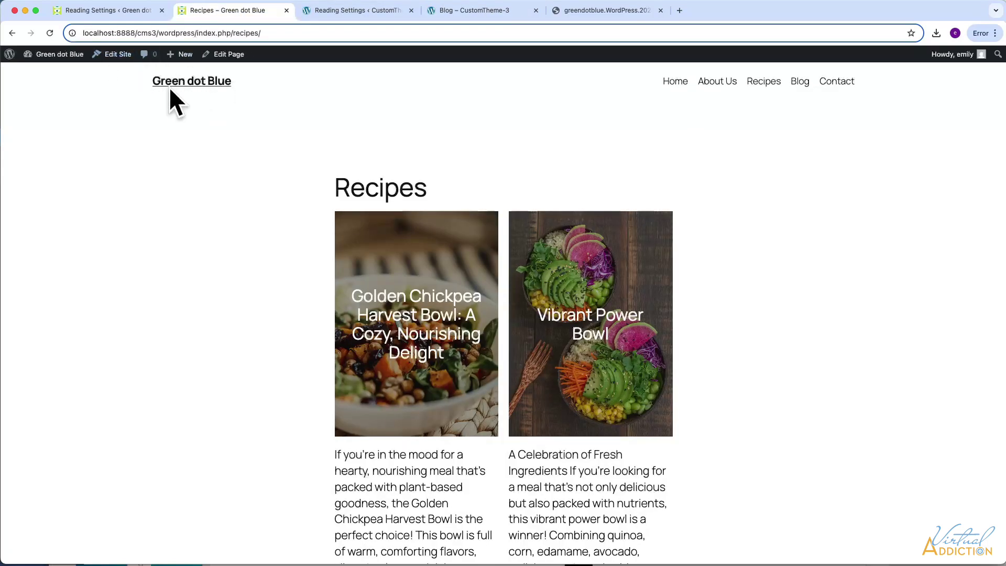
pyautogui.click(443, 10)
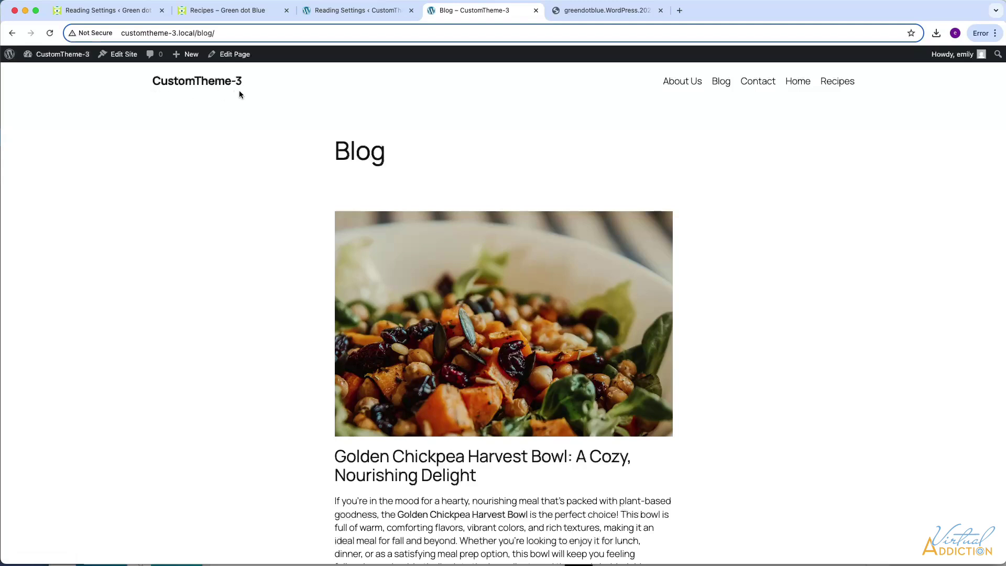
# Step: In the CustomTheme-3 General settings, set the site title to "Green dot Blue" and the tagline to "Nourish with Nature – One Bowl at a Time"
pyautogui.click(349, 11)
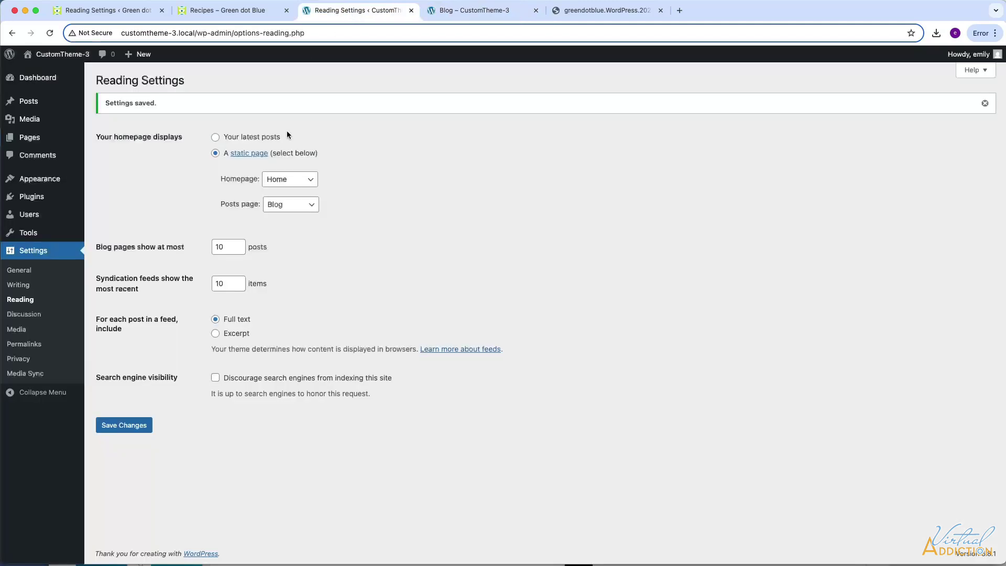
pyautogui.click(19, 270)
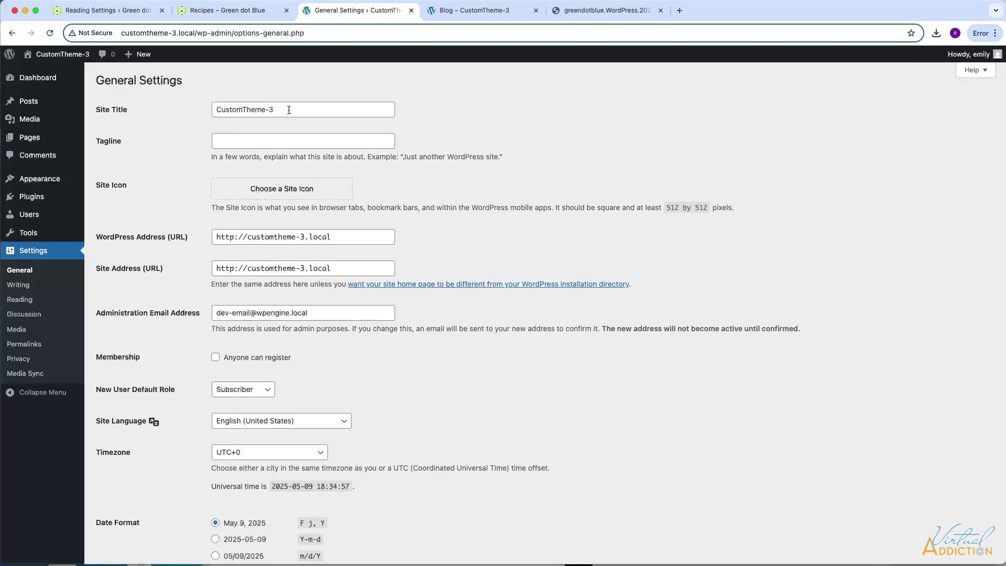
pyautogui.moveTo(289, 110); pyautogui.dragTo(169, 107)
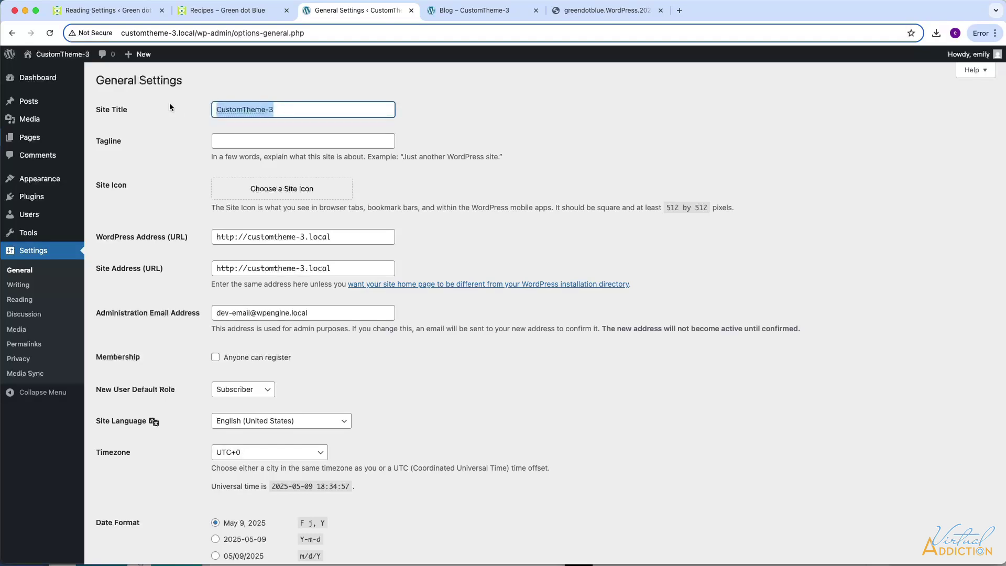
pyautogui.write('Green')
pyautogui.click(246, 127)
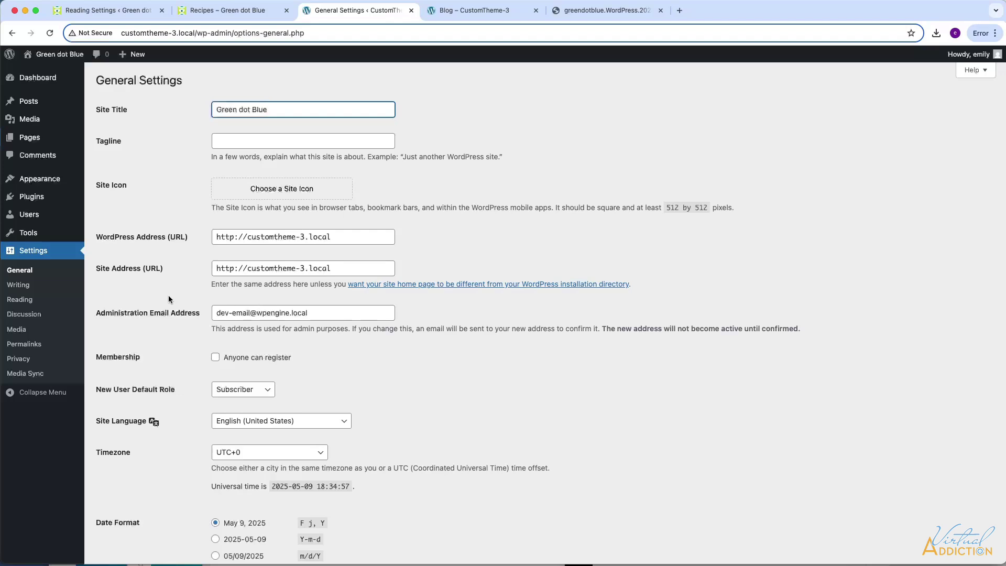
pyautogui.click(243, 141)
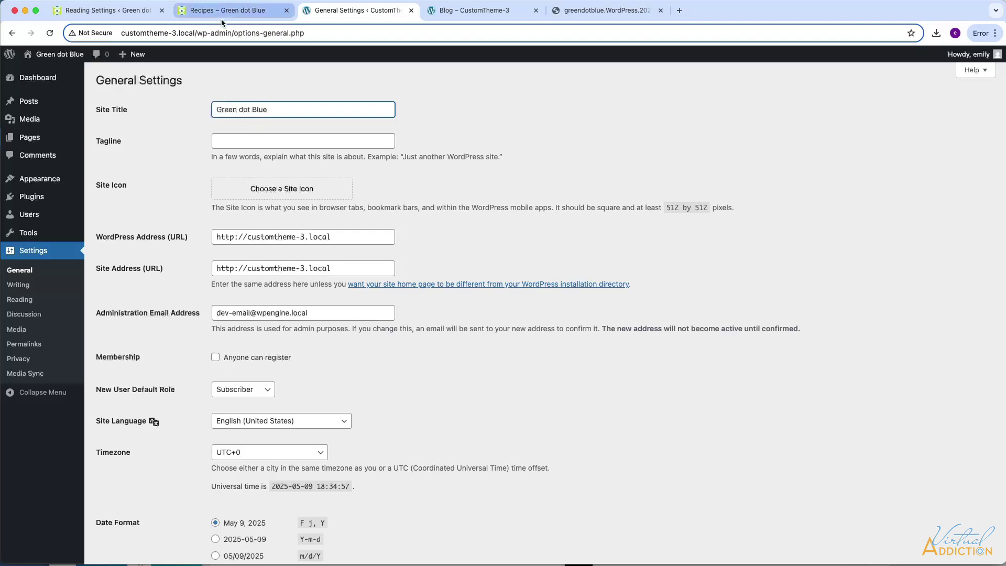
pyautogui.write('Nourish with Nature – One Bowl at a Time')
# Step: Set siteIcon.png from the media library as the site icon and save the General settings
pyautogui.click(272, 199)
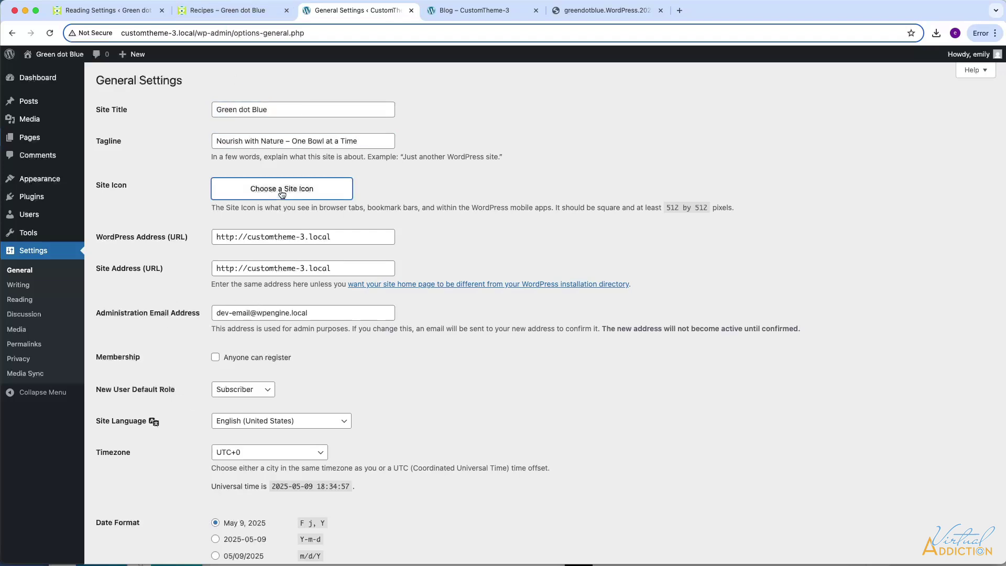
pyautogui.click(374, 197)
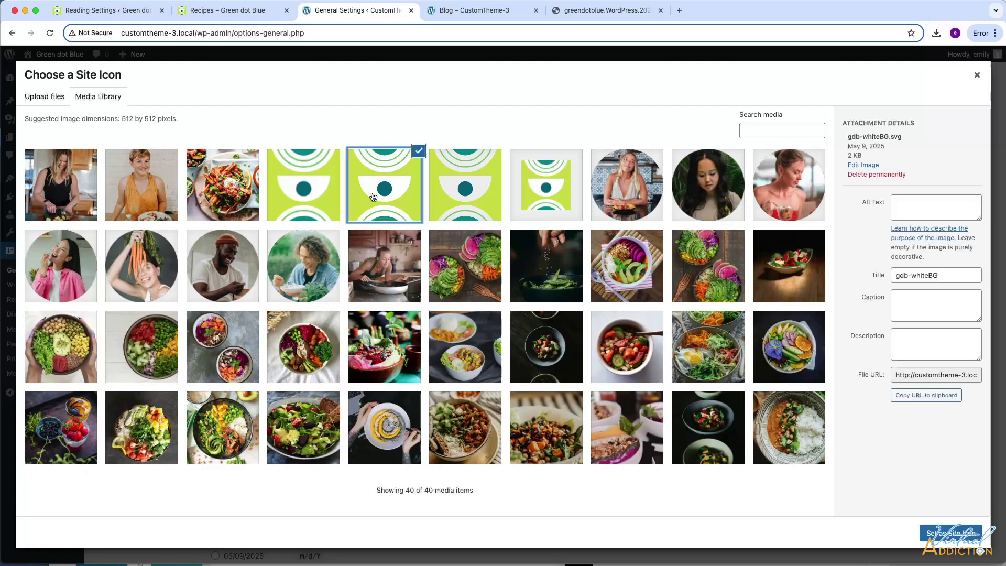
pyautogui.click(553, 192)
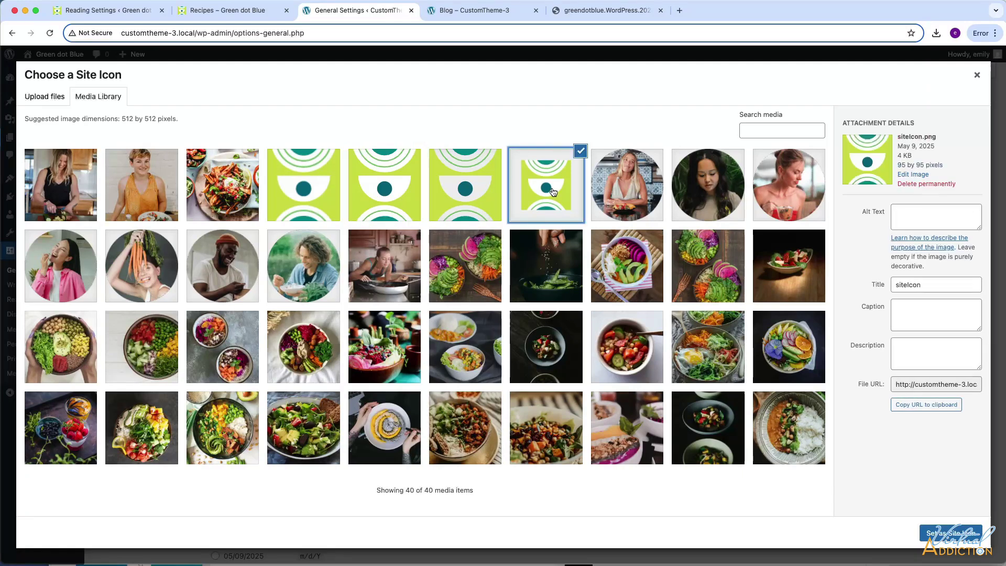
pyautogui.click(944, 533)
pyautogui.click(958, 533)
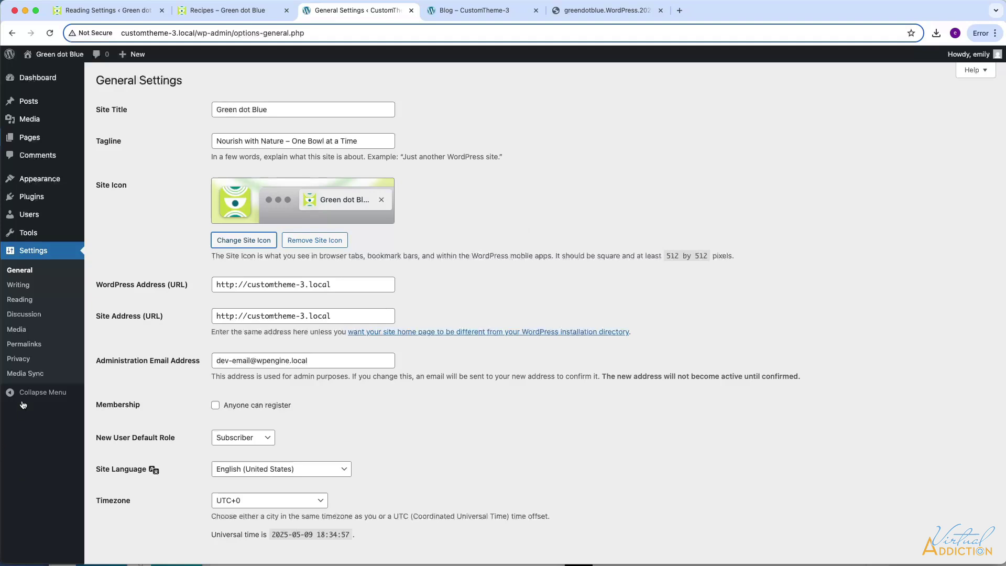
pyautogui.scroll(-6, 248, 498)
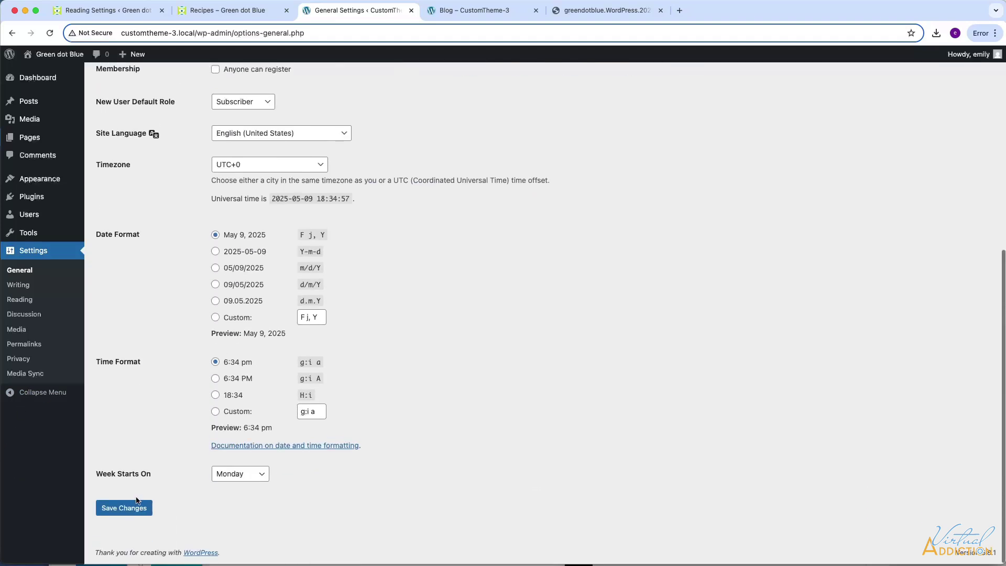
pyautogui.click(132, 509)
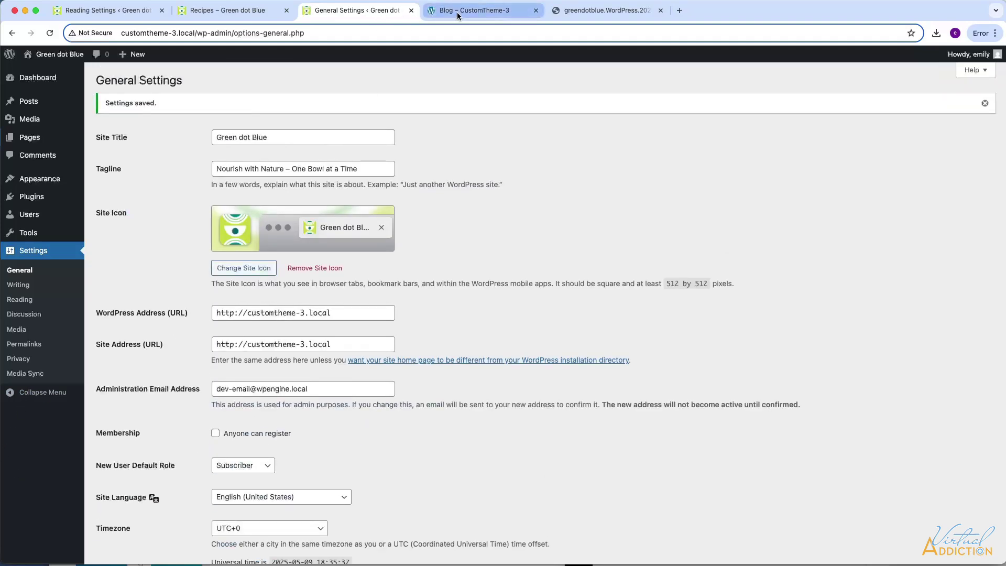
# Step: Reload the front-end Blog page to check its site title and icon
pyautogui.click(457, 16)
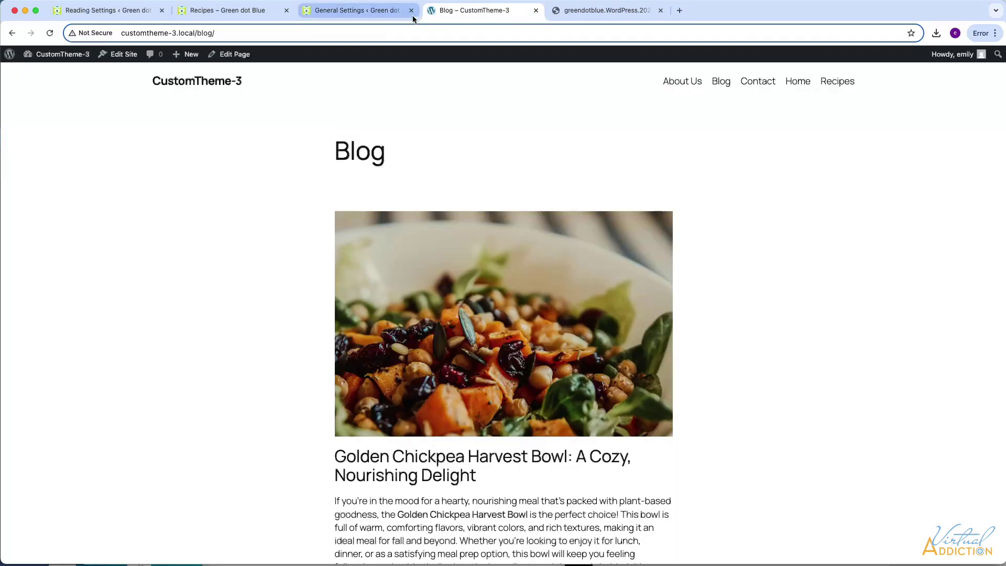
pyautogui.click(50, 33)
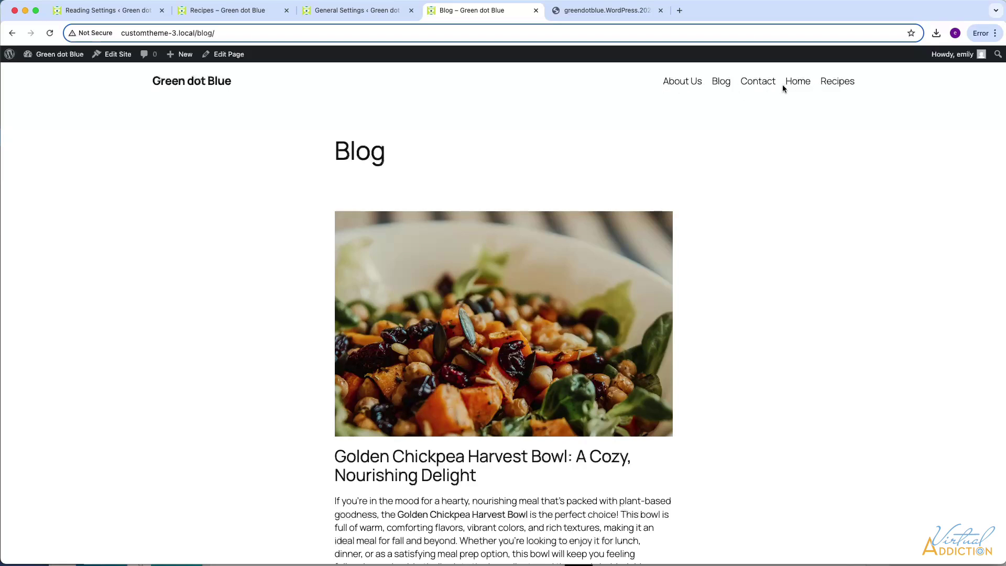
# Step: In the site editor, make the page-list navigation menu editable, order it Home, About Us, Recipes, Blog, Contact, and save the change
pyautogui.click(350, 10)
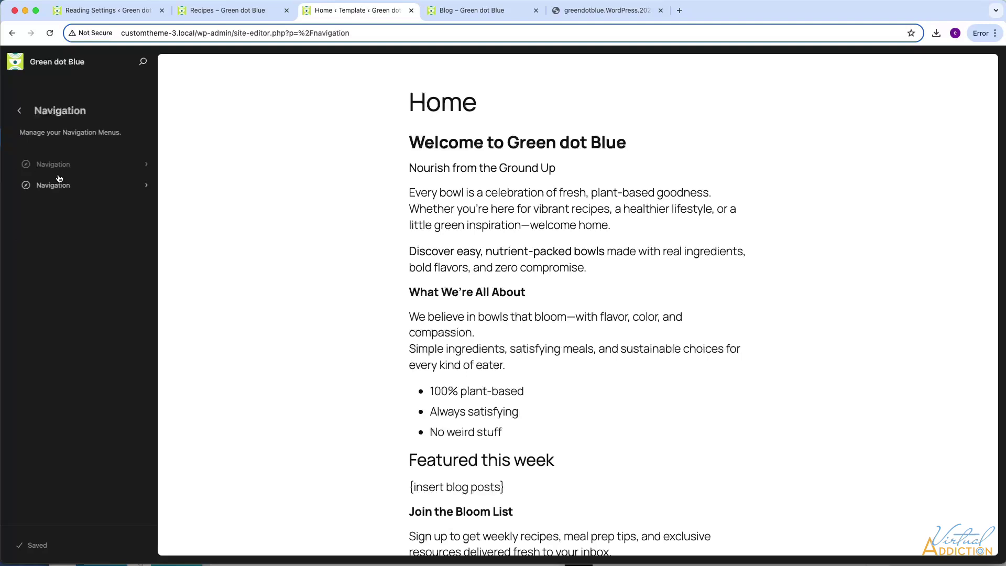
pyautogui.click(30, 181)
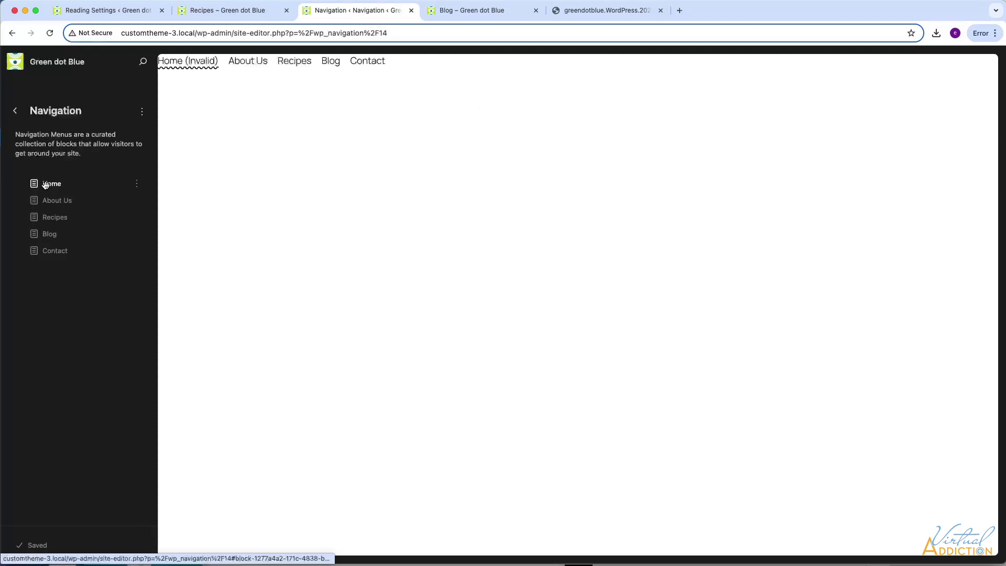
pyautogui.moveTo(56, 225); pyautogui.dragTo(41, 184)
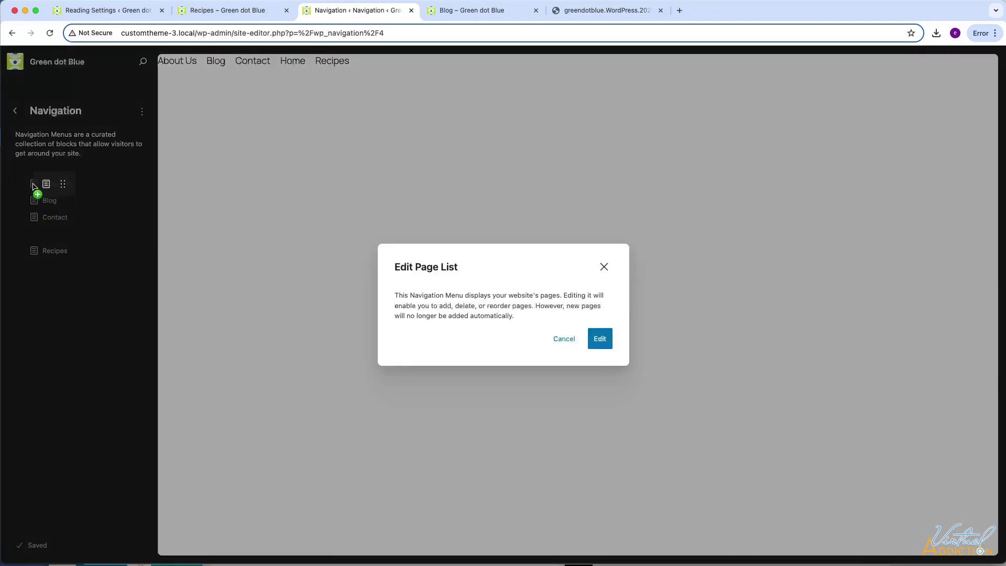
pyautogui.click(600, 337)
pyautogui.moveTo(52, 231); pyautogui.dragTo(33, 182)
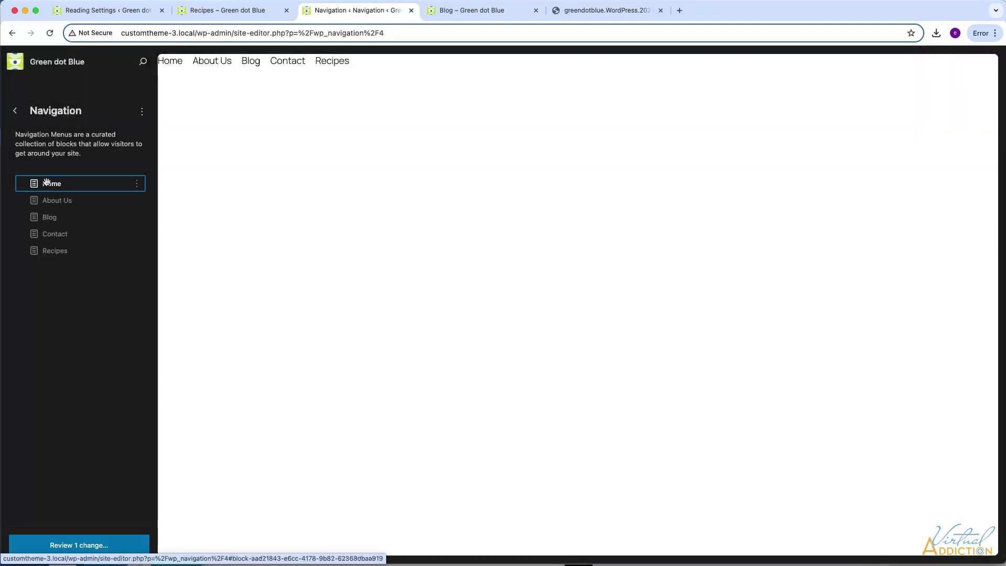
pyautogui.moveTo(36, 240); pyautogui.dragTo(84, 211)
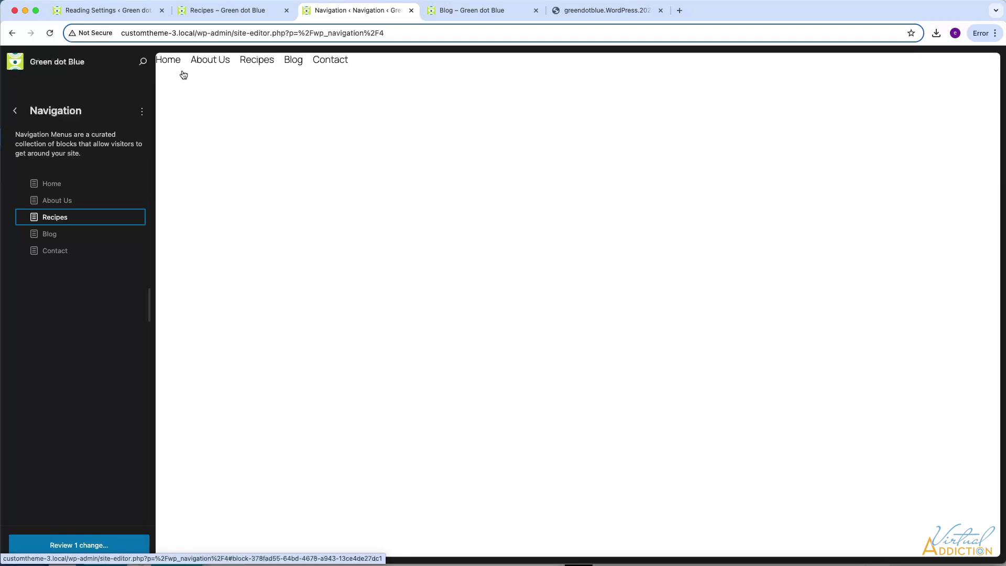
# Step: Reload the front-end Blog page, check the header menu order, and look through the first post's content
pyautogui.click(457, 9)
pyautogui.click(50, 33)
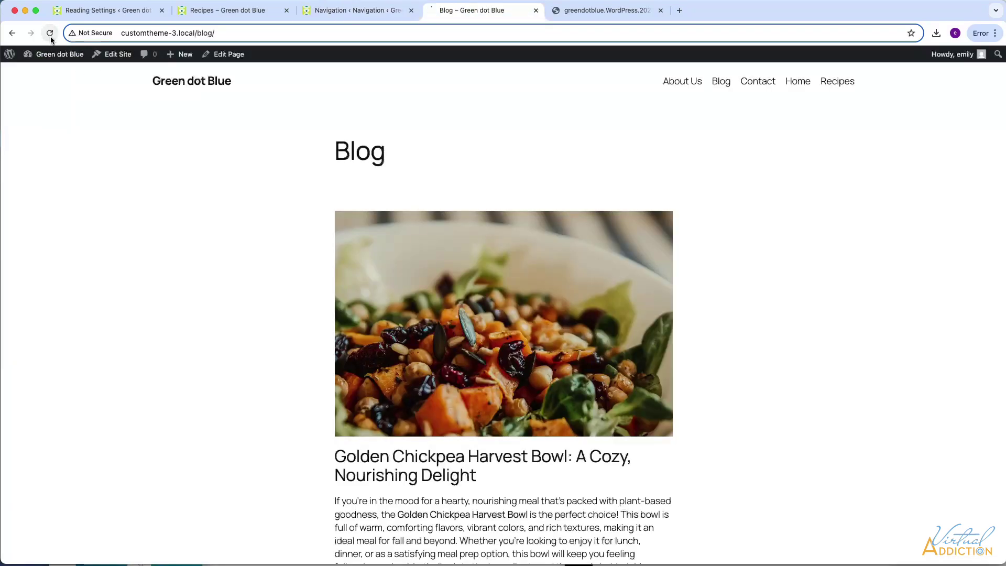
pyautogui.scroll(-5, 427, 332)
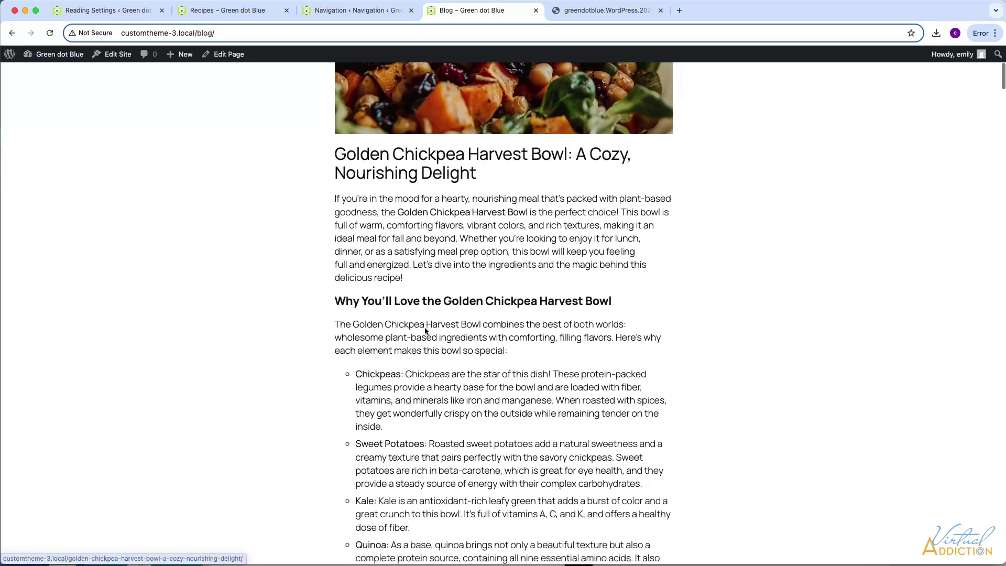
pyautogui.scroll(6, 648, 292)
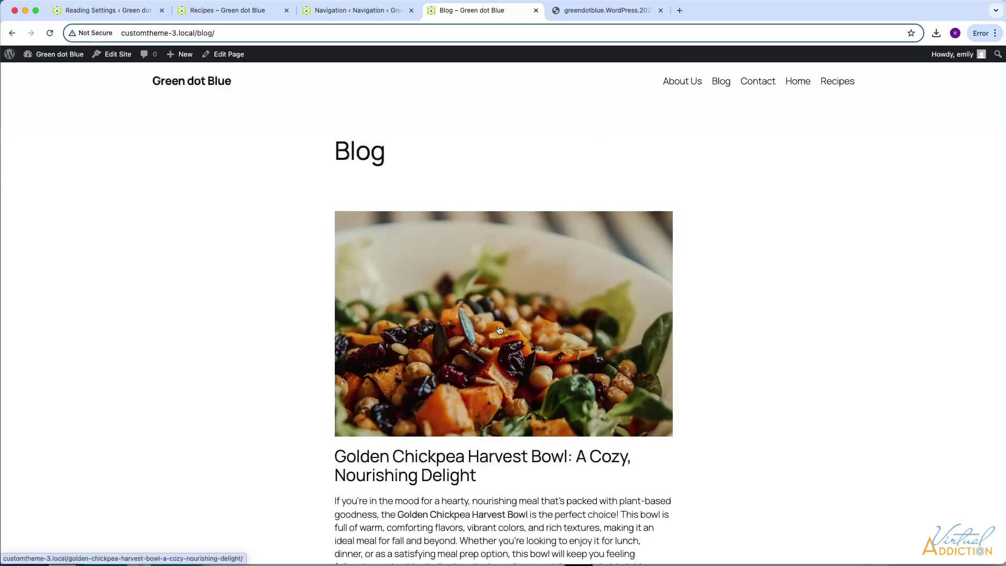
pyautogui.scroll(-8, 656, 452)
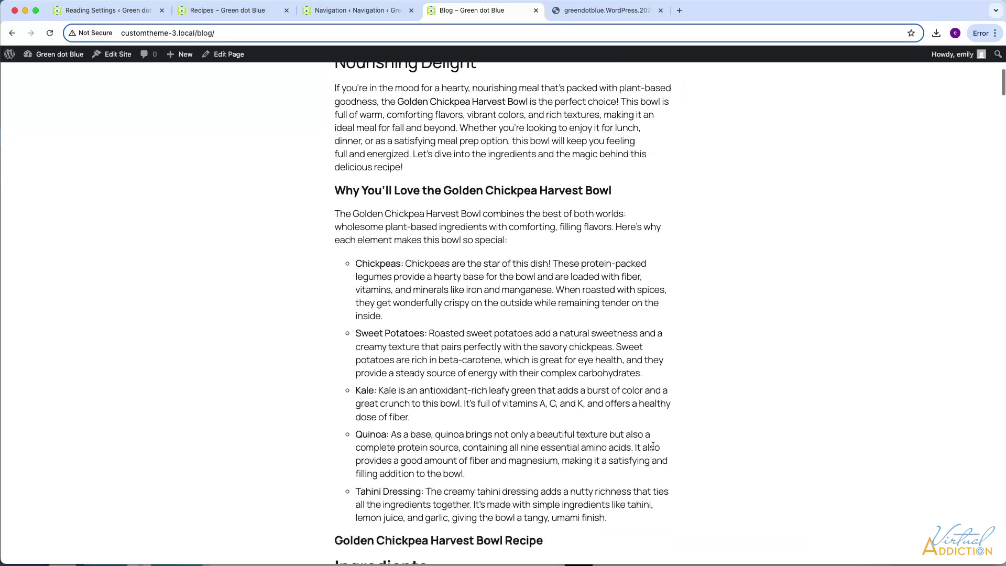
pyautogui.scroll(-2, 653, 447)
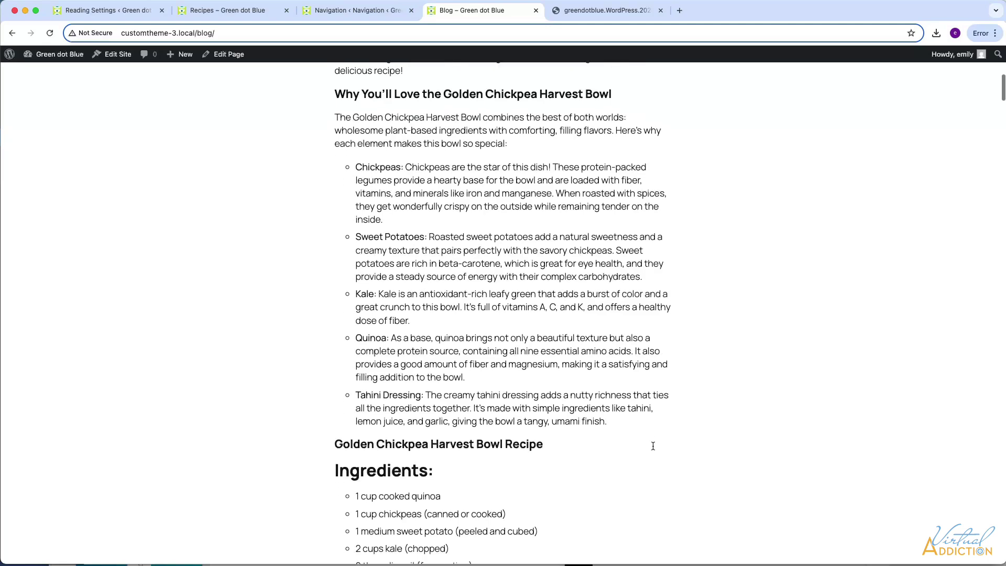
pyautogui.scroll(10, 653, 446)
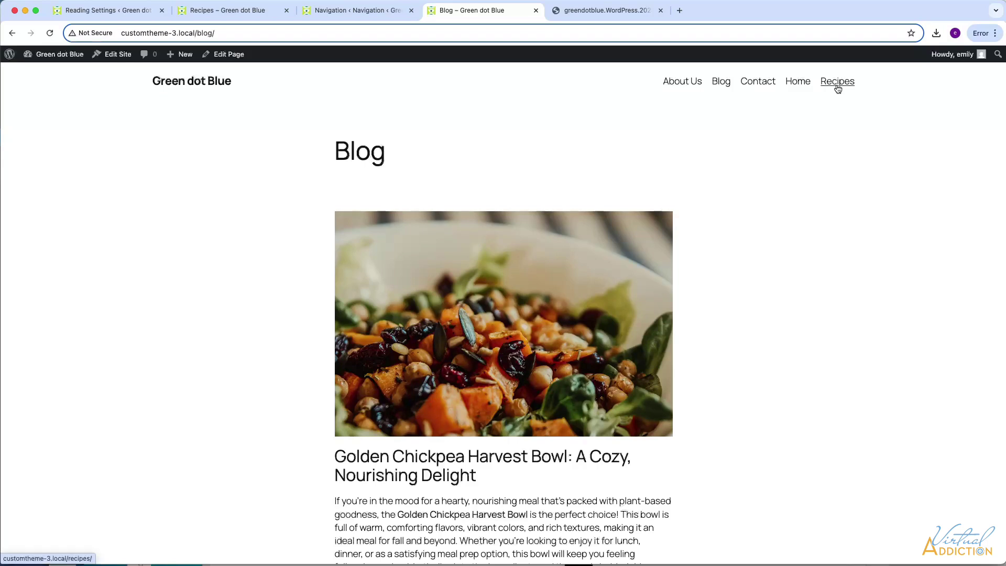
pyautogui.scroll(-2, 743, 265)
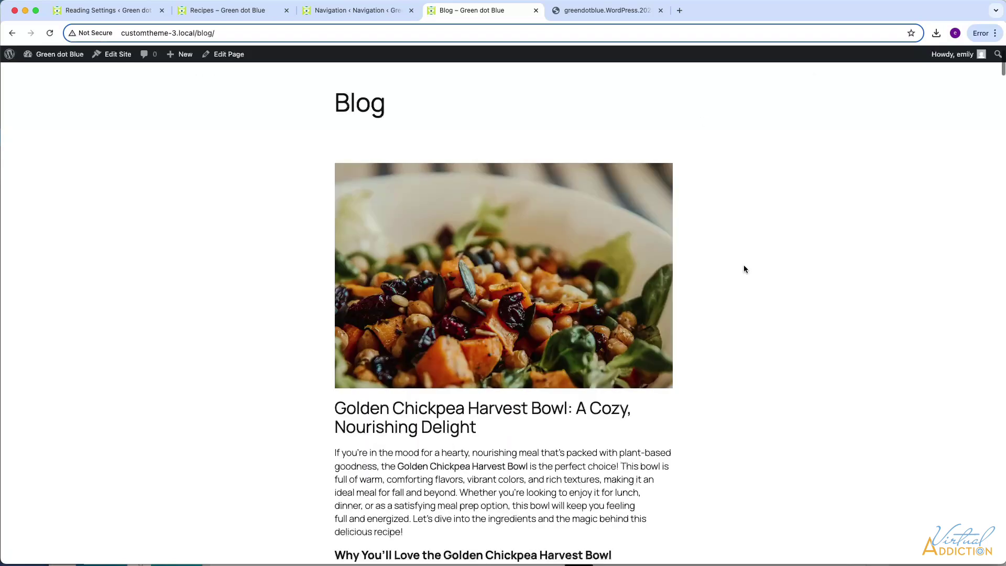
pyautogui.scroll(3, 744, 265)
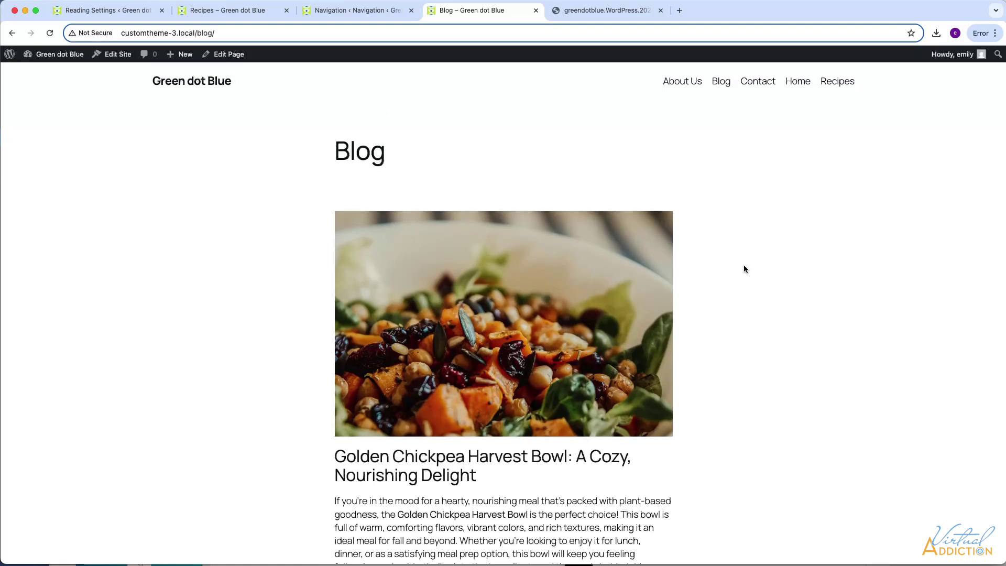
# Step: Leave the site editor for the WordPress dashboard and open the list of all posts
pyautogui.hotkey('ctrl', 'shift', 'Tab')
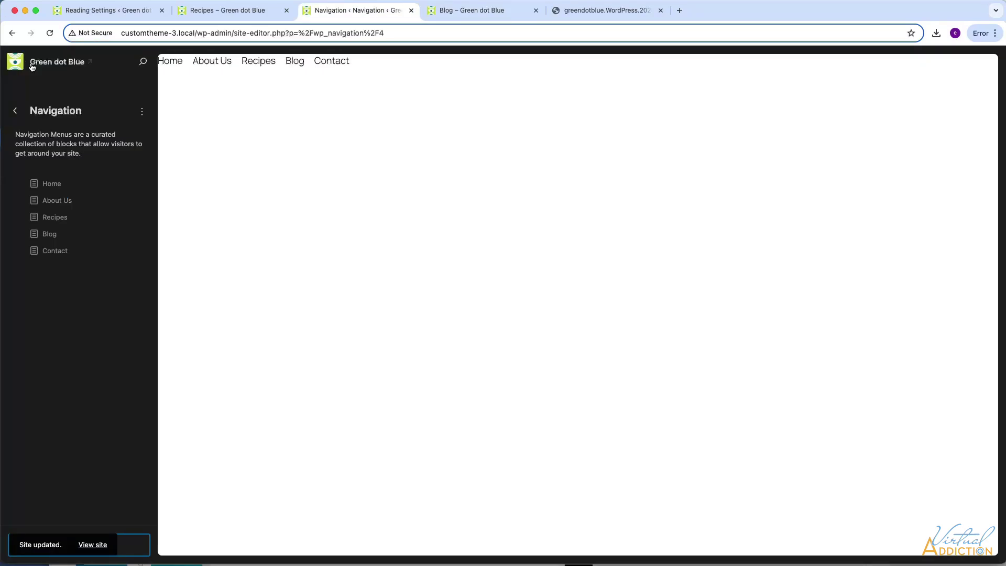
pyautogui.click(21, 65)
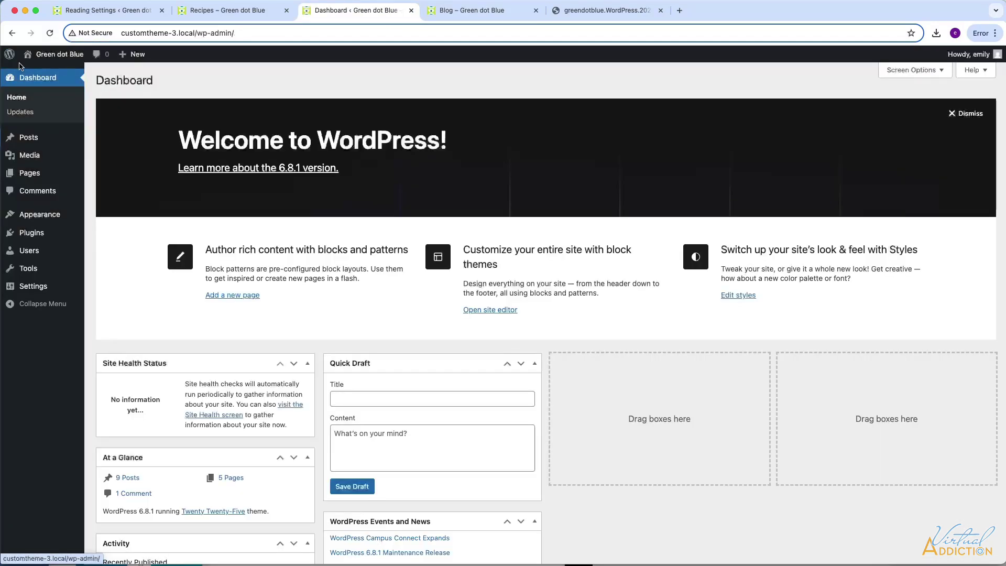
pyautogui.click(29, 138)
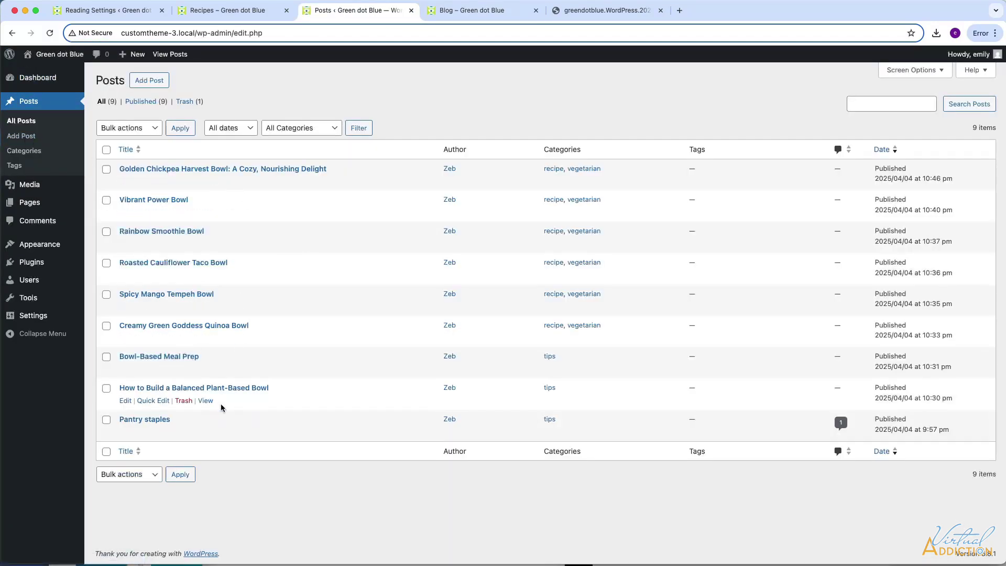